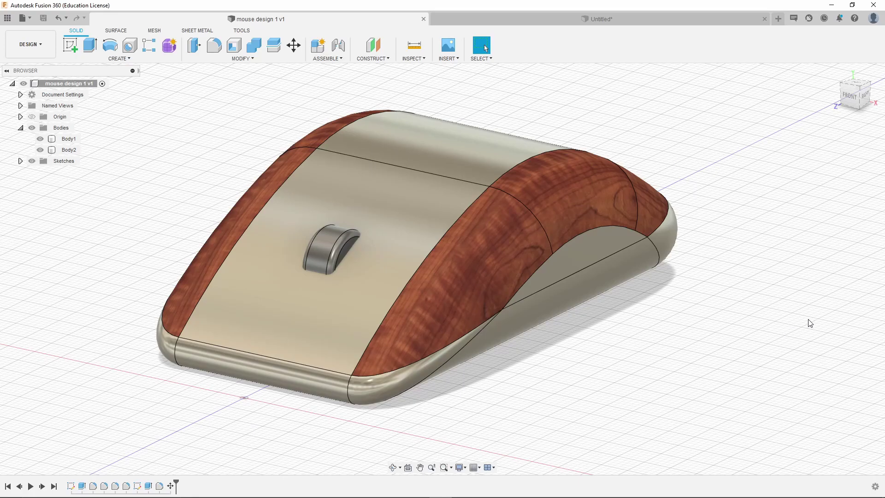
# Inspect the mouse's Body1 and faces, then close 'mouse design 1 v1' to show the blank Untitled design
pyautogui.click(643, 207)
pyautogui.click(283, 383)
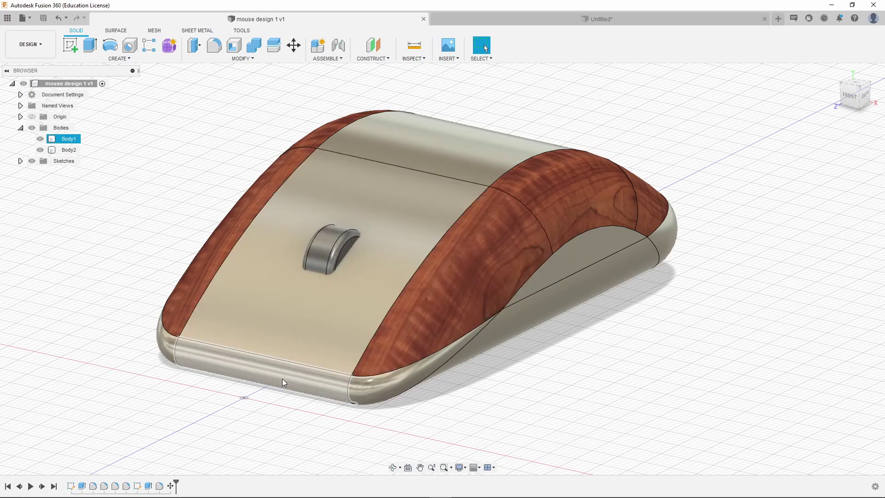
pyautogui.click(657, 322)
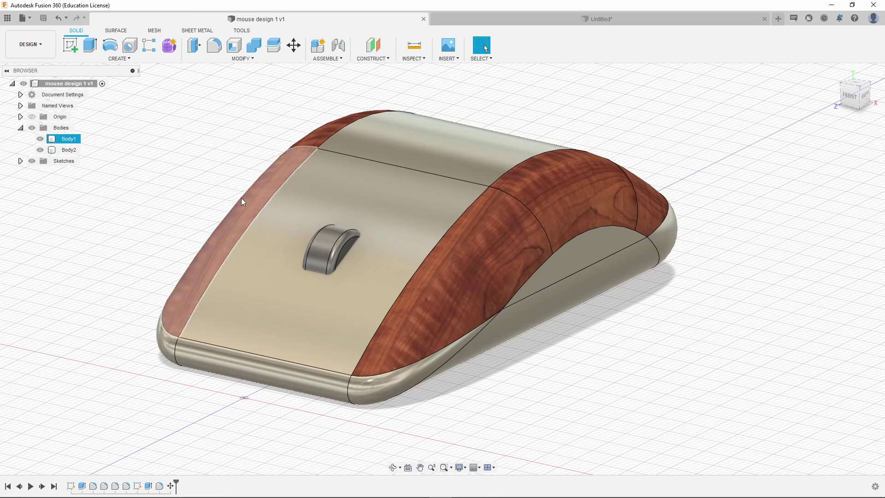
pyautogui.click(285, 221)
pyautogui.click(198, 205)
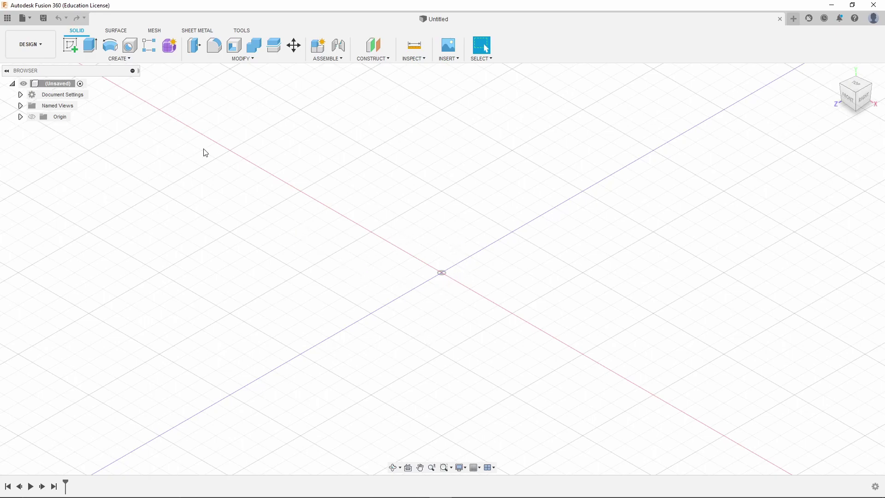
# Create a new sketch on the YZ origin plane in the RIGHT view
pyautogui.click(72, 42)
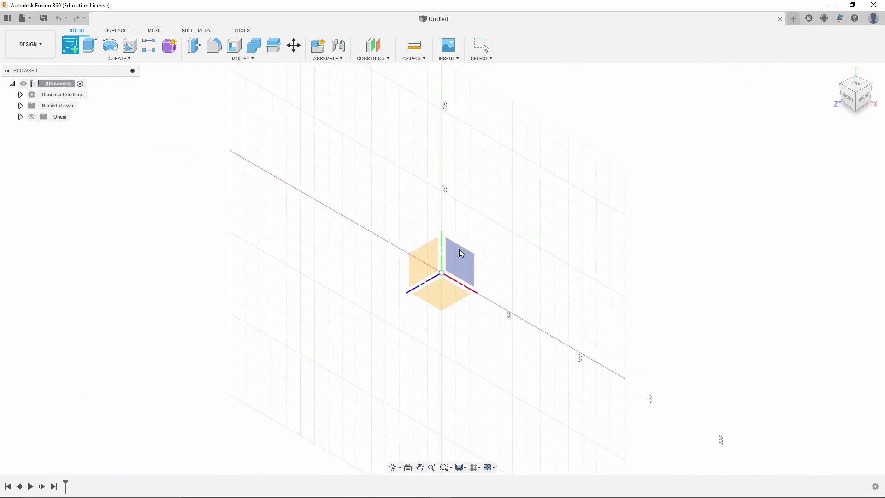
pyautogui.click(420, 260)
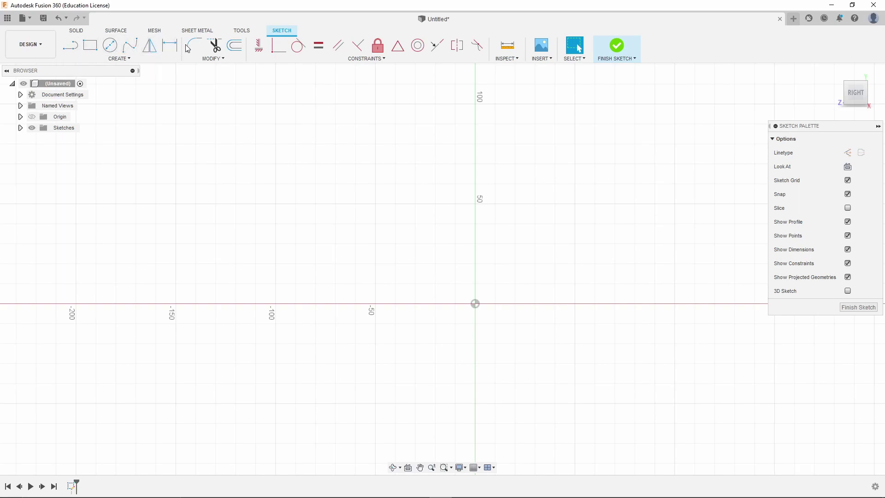
# Draw a line rightward from the origin and give it a 106 mm length dimension
pyautogui.click(127, 59)
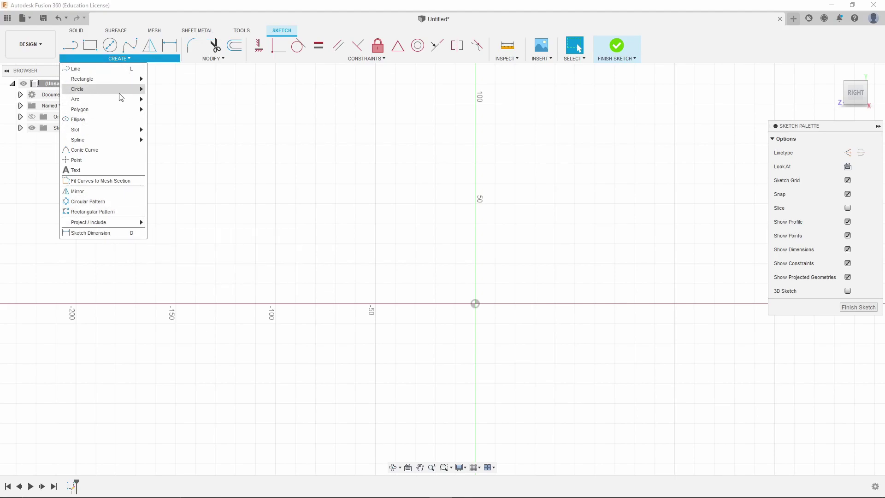
pyautogui.moveTo(71, 46)
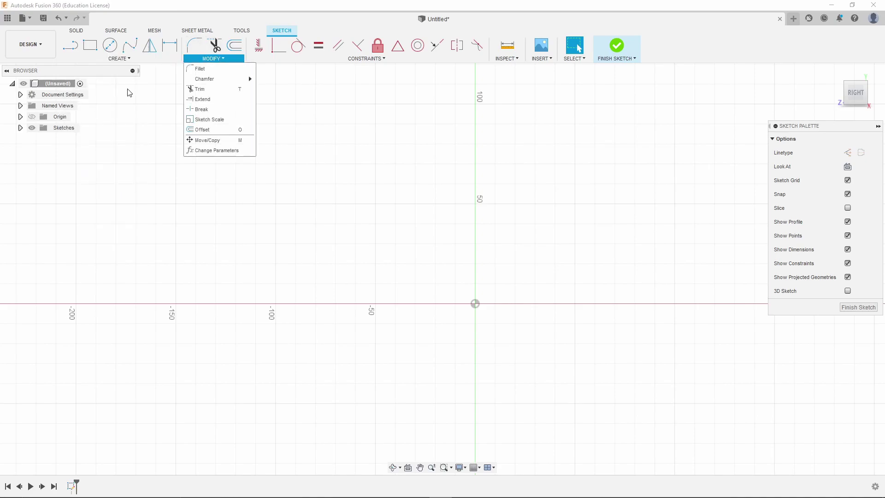
pyautogui.click(74, 47)
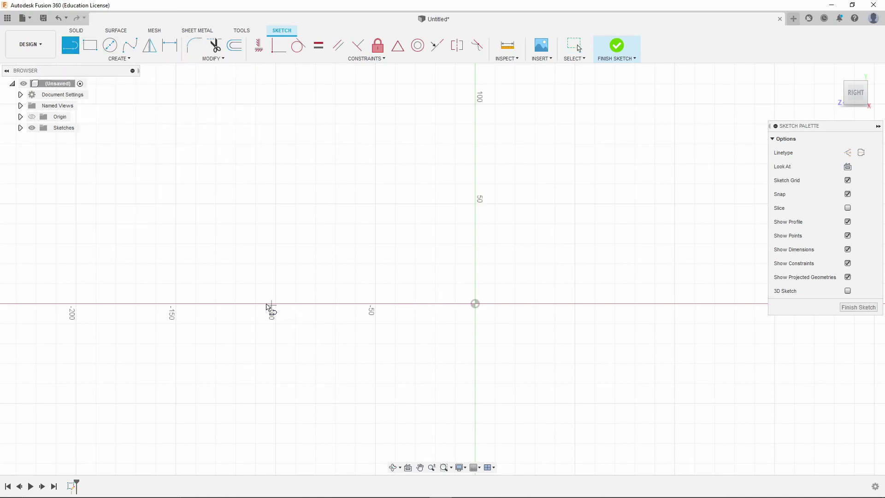
pyautogui.scroll(-1, 263, 302)
pyautogui.scroll(1, 265, 304)
pyautogui.scroll(-1, 264, 303)
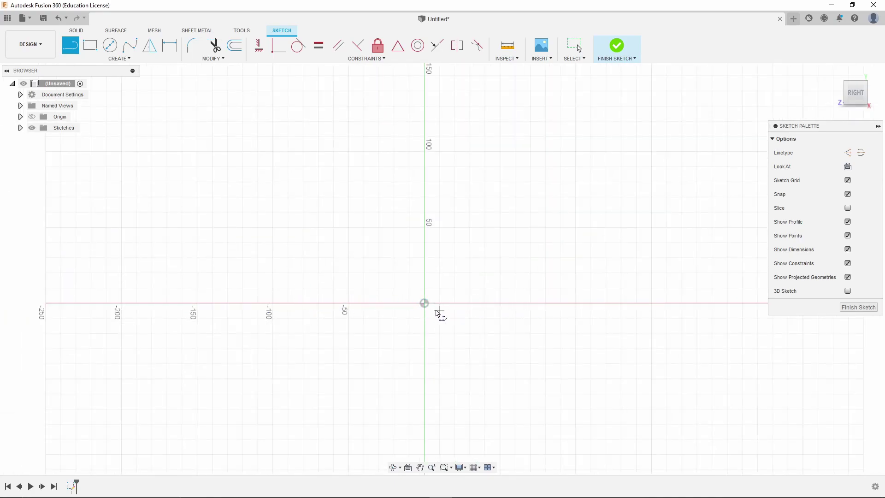
pyautogui.click(425, 304)
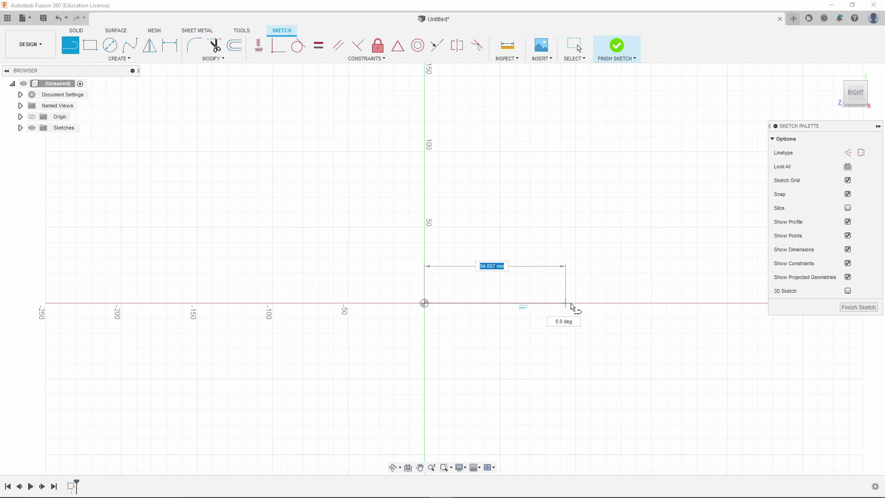
pyautogui.click(577, 303)
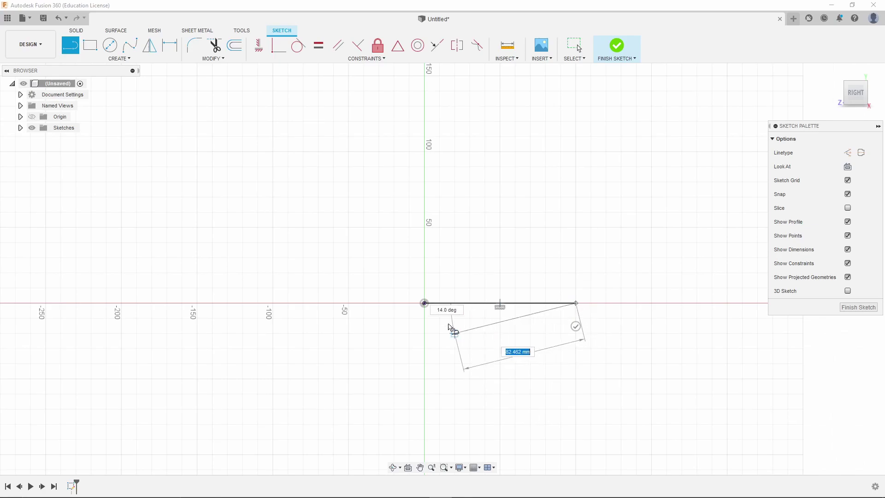
pyautogui.click(168, 50)
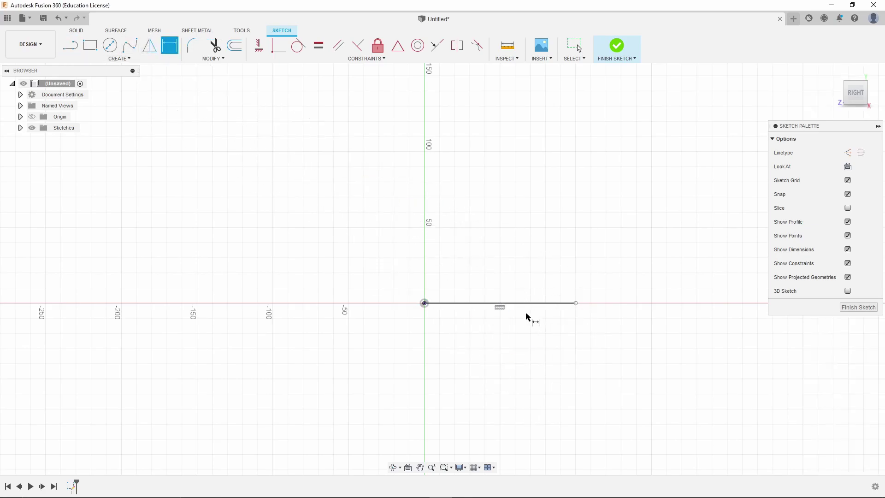
pyautogui.click(518, 305)
pyautogui.click(506, 358)
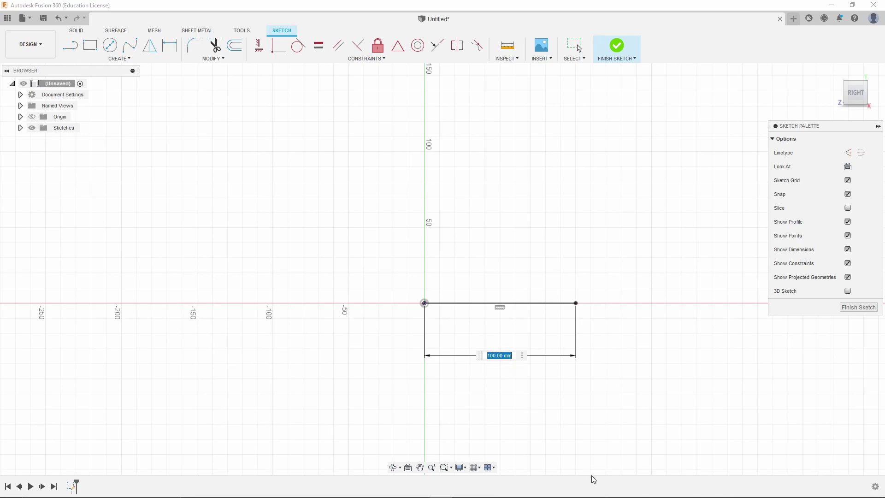
pyautogui.write('106')
pyautogui.press('Return')
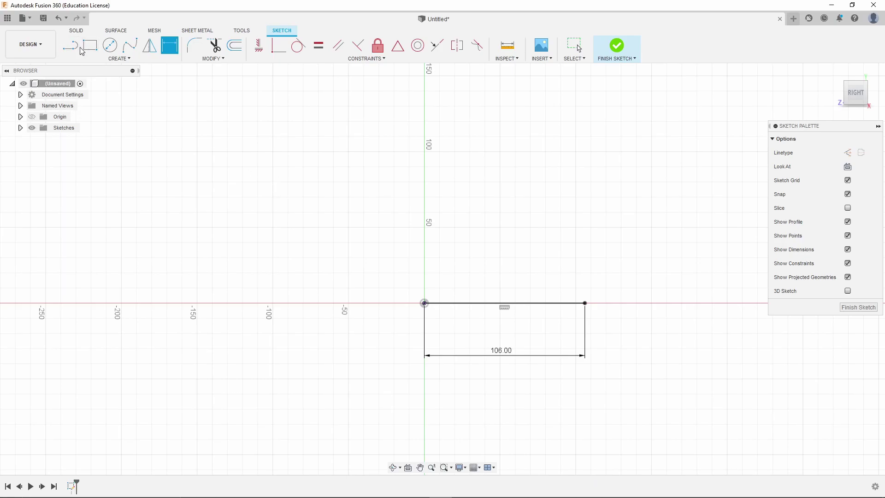
# Try a 3-point arc starting left of the origin, then cancel the misplaced arc
pyautogui.click(118, 58)
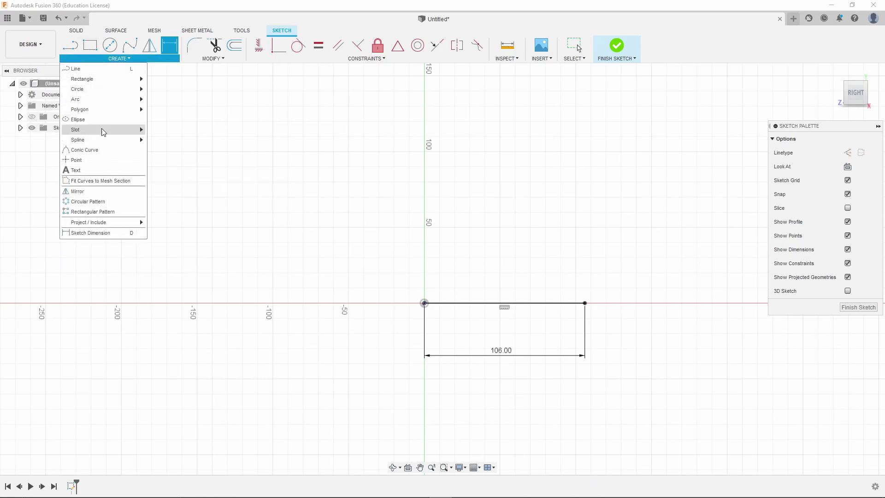
pyautogui.moveTo(76, 99)
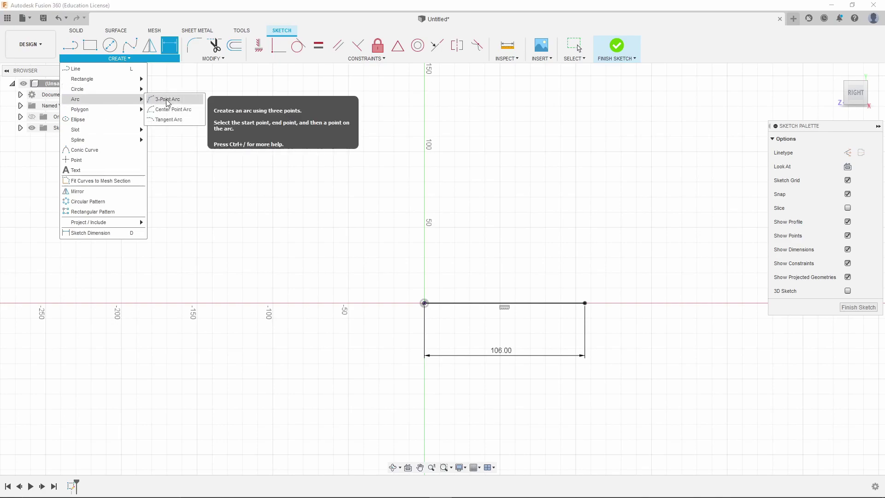
pyautogui.click(376, 223)
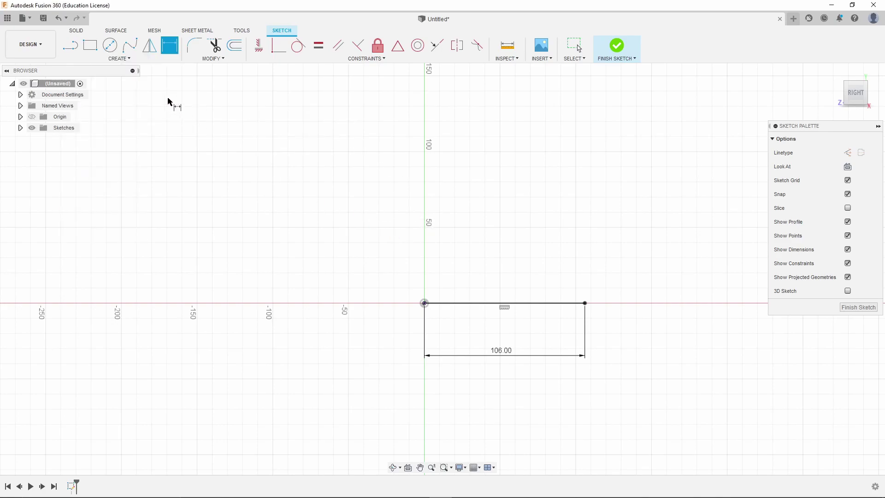
pyautogui.click(122, 61)
pyautogui.moveTo(75, 100)
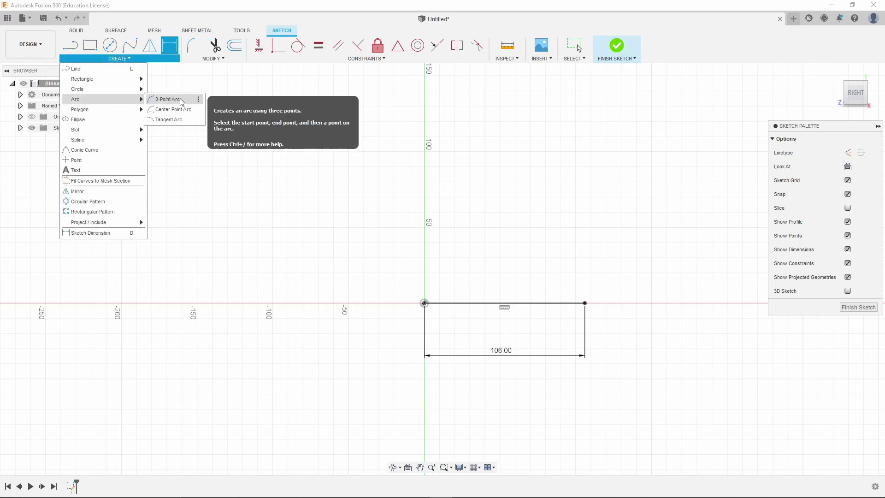
pyautogui.click(167, 99)
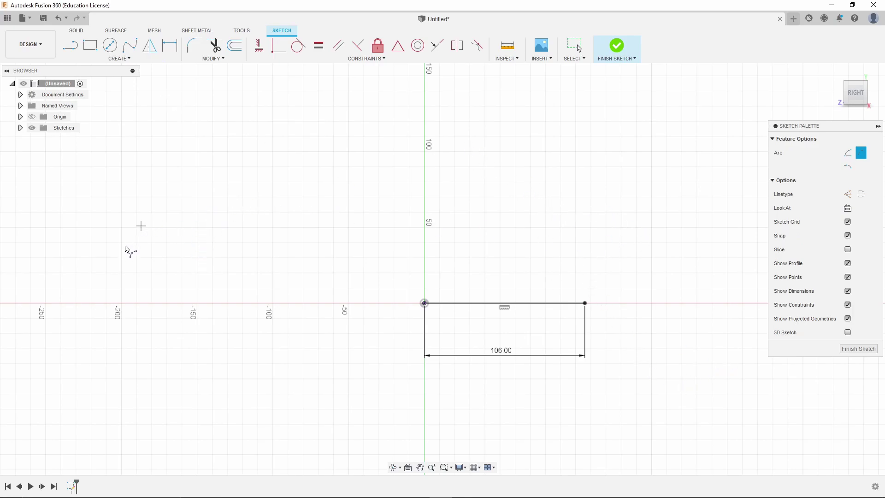
pyautogui.click(151, 197)
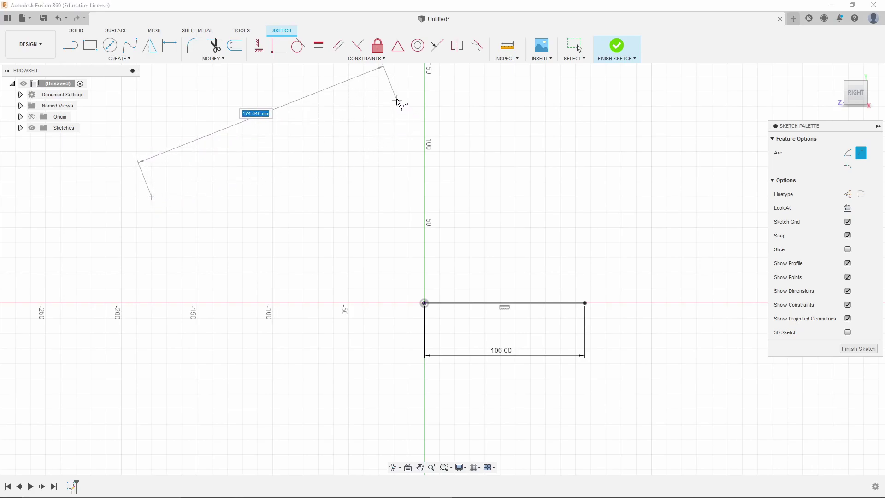
pyautogui.click(409, 90)
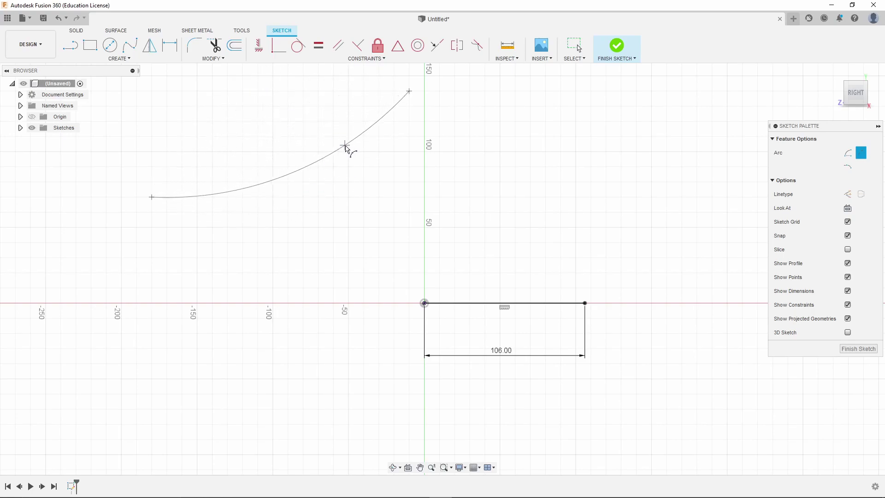
pyautogui.press('Escape')
# Start a 3-point arc at the origin with its end point up to the right
pyautogui.click(97, 59)
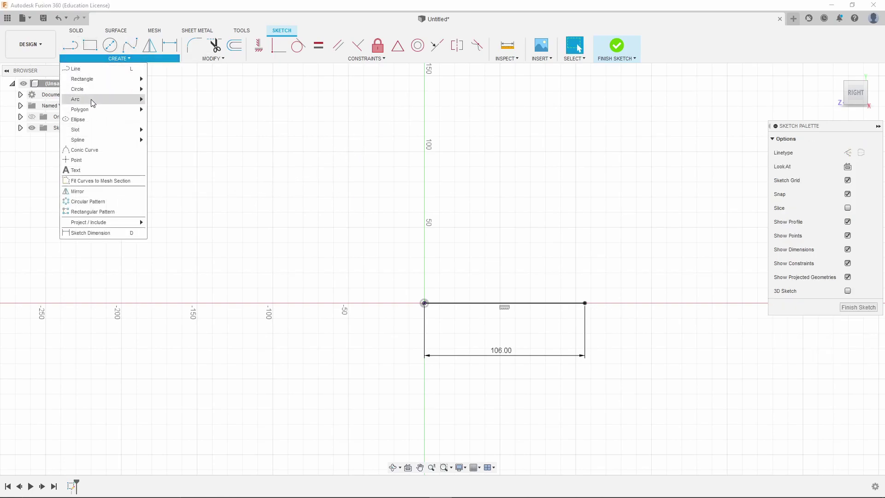
pyautogui.moveTo(77, 99)
pyautogui.click(173, 100)
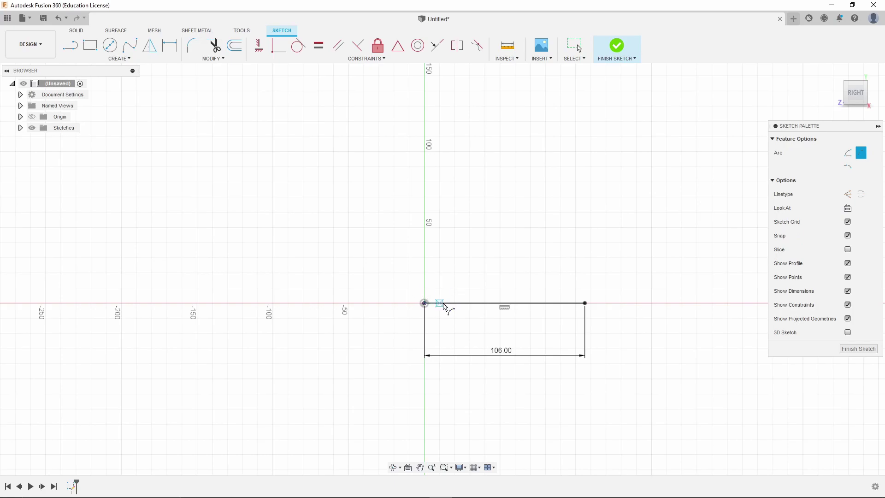
pyautogui.click(426, 303)
pyautogui.scroll(1, 537, 306)
pyautogui.scroll(2, 498, 313)
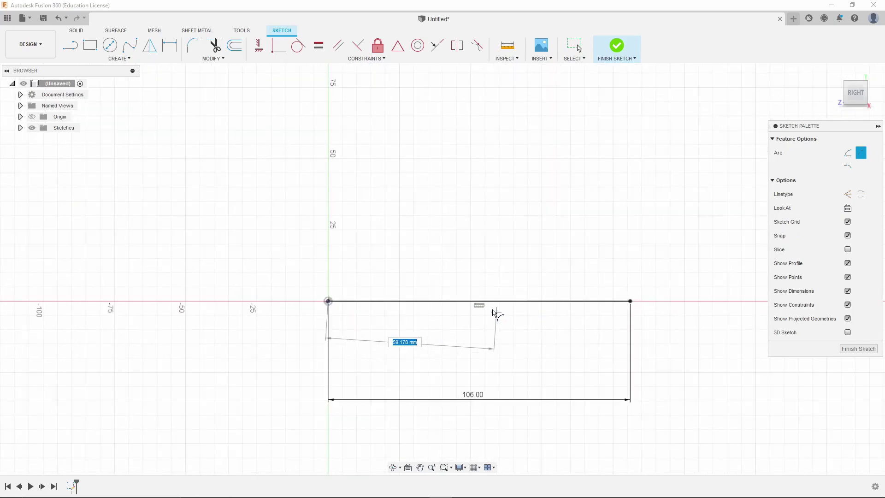
pyautogui.scroll(2, 282, 288)
pyautogui.click(601, 172)
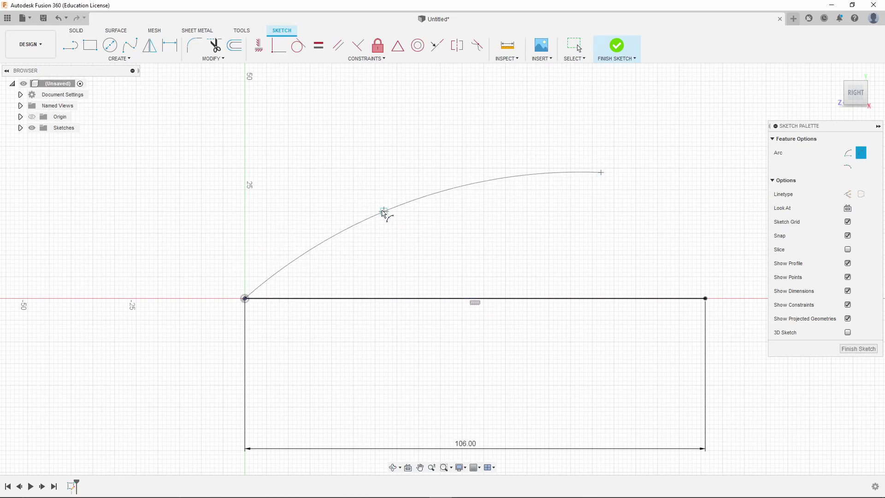
# Set the first arc's curvature, then cancel a second arc from the line's right end
pyautogui.click(379, 206)
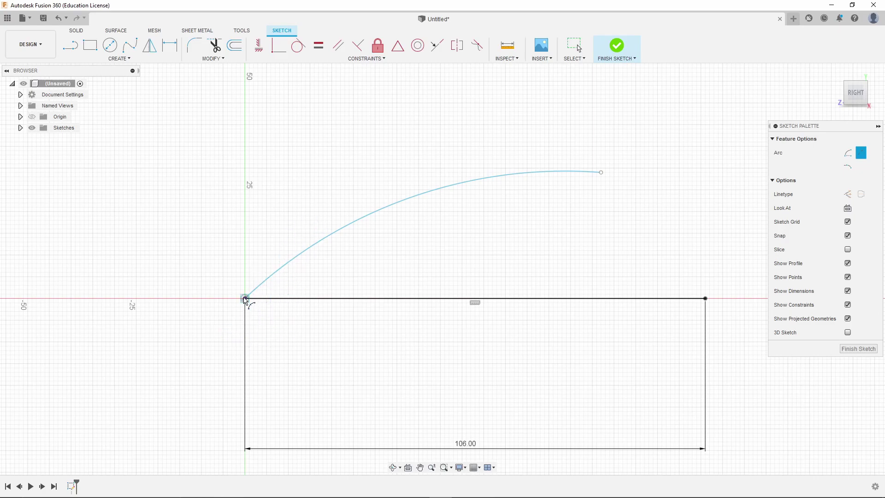
pyautogui.click(706, 298)
pyautogui.click(601, 172)
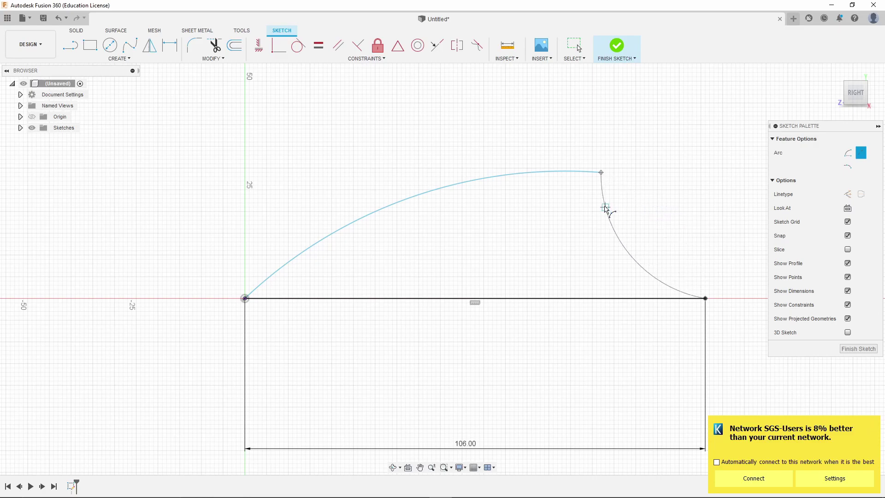
pyautogui.press('Escape')
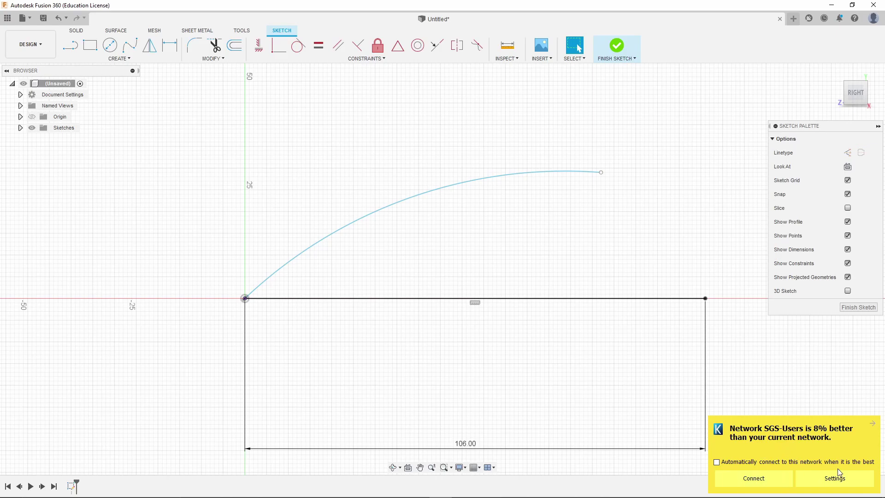
pyautogui.click(875, 426)
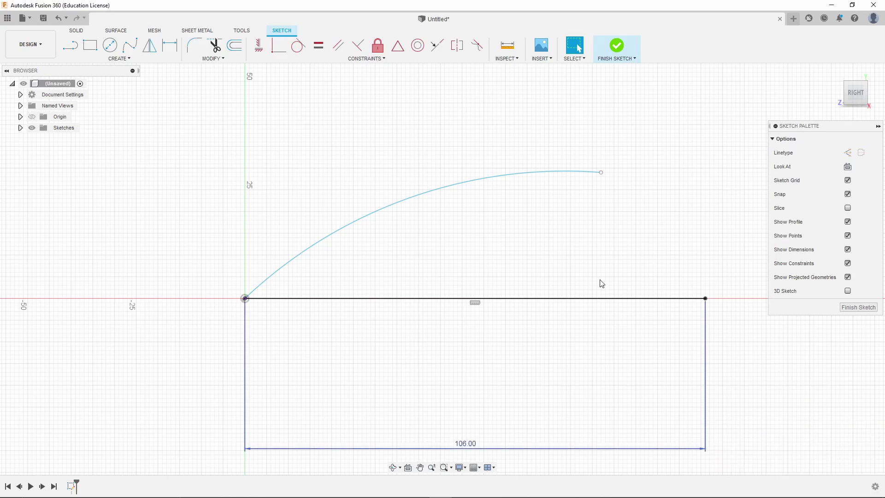
# Retry an arc from the base line's corner to the first arc's end, cancel it, and reselect arc drawing
pyautogui.click(105, 58)
pyautogui.moveTo(82, 79)
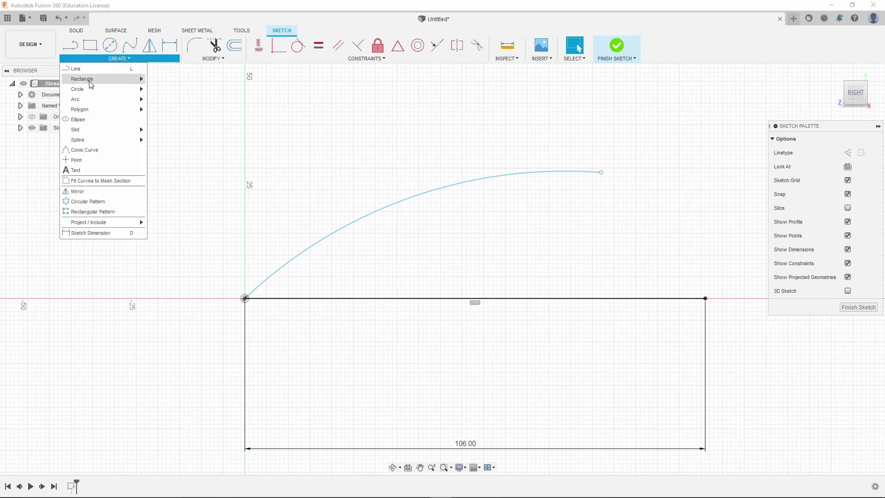
pyautogui.click(174, 99)
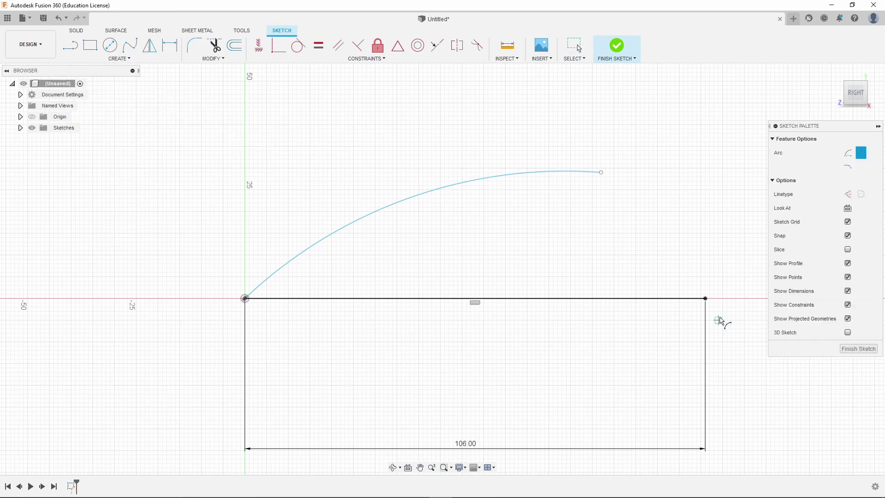
pyautogui.click(705, 298)
pyautogui.click(602, 173)
pyautogui.press('Escape')
pyautogui.press('r')
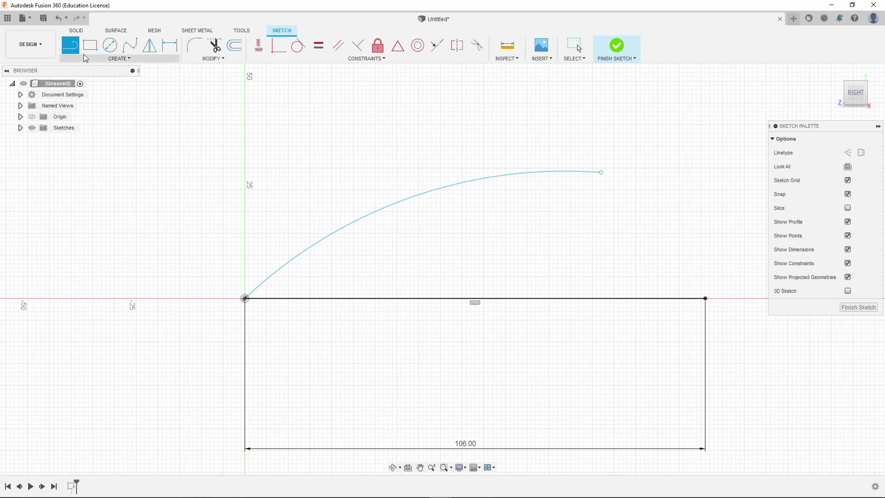
pyautogui.click(90, 59)
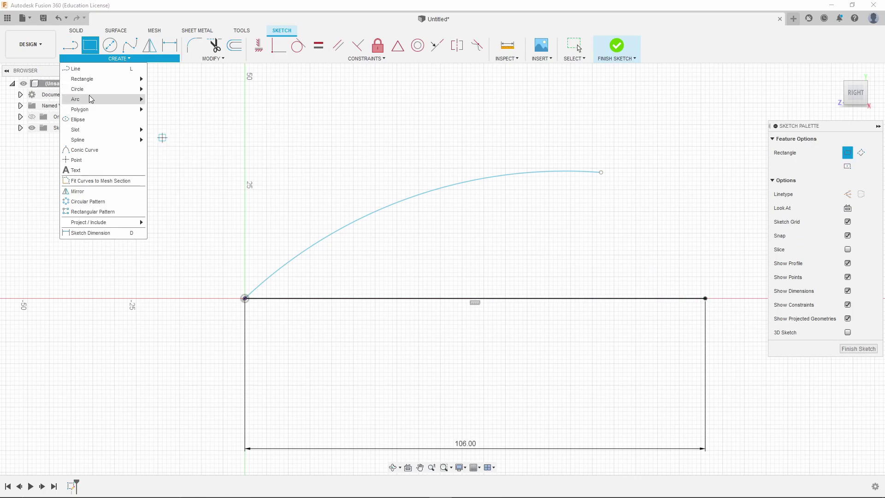
# Draw a 3-point arc from the base line's right end, crossing the first arc to close the profile
pyautogui.moveTo(83, 99)
pyautogui.click(158, 99)
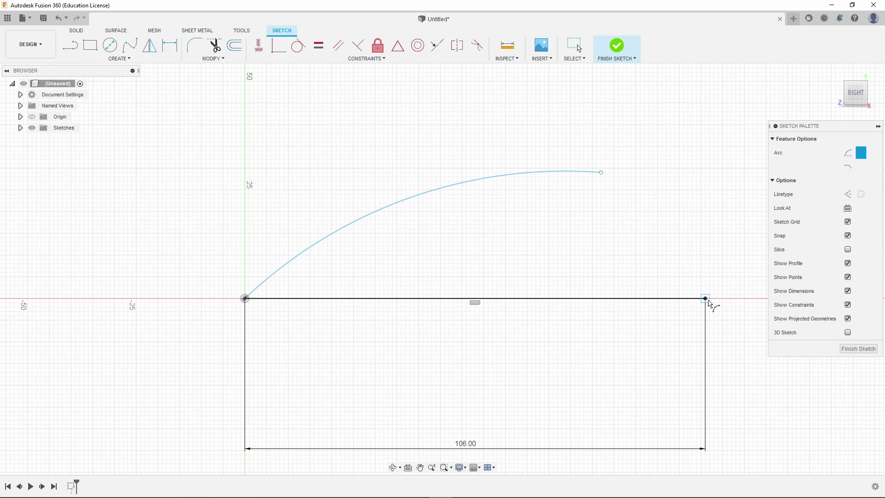
pyautogui.click(706, 299)
pyautogui.click(379, 151)
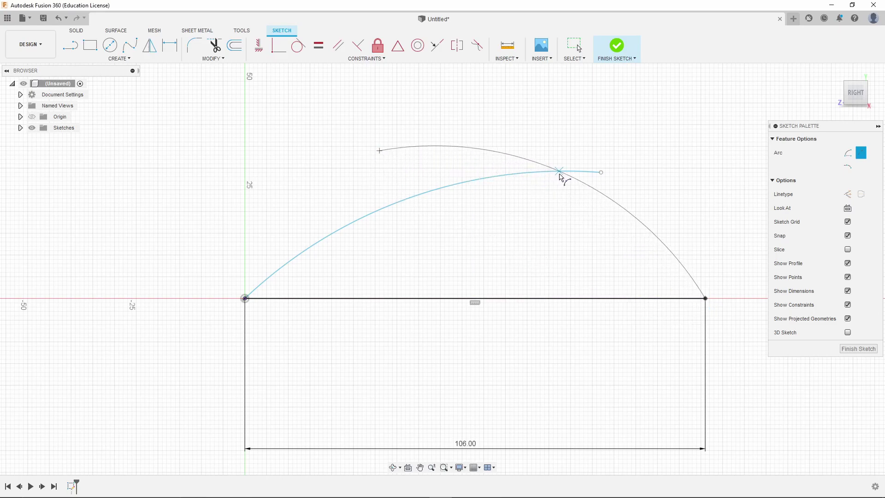
pyautogui.click(541, 179)
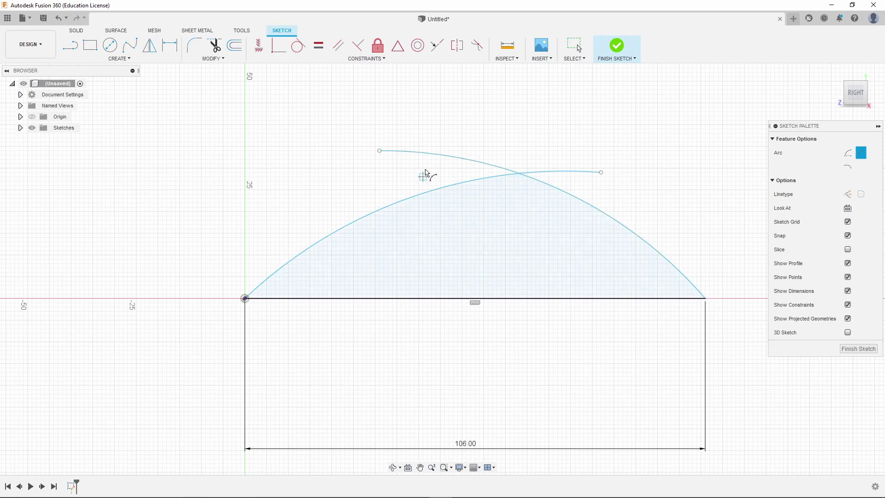
# Trial-trim both arcs, then undo the two trims
pyautogui.click(215, 46)
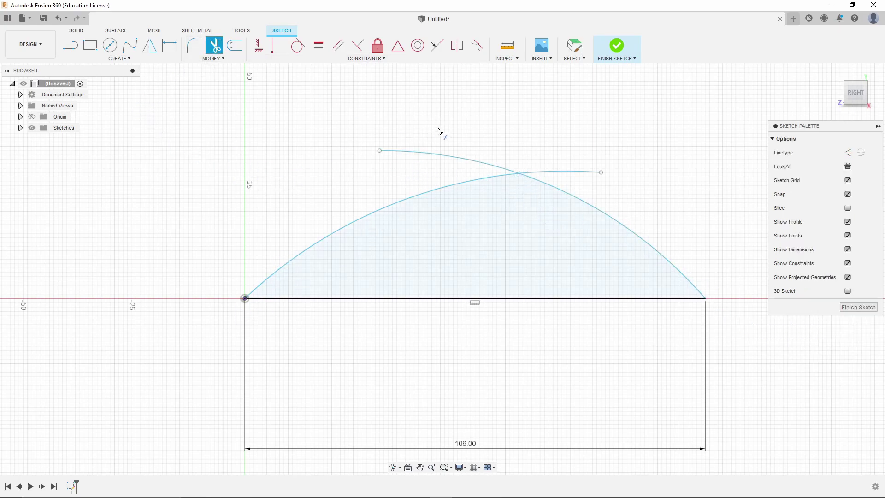
pyautogui.click(416, 155)
pyautogui.click(569, 172)
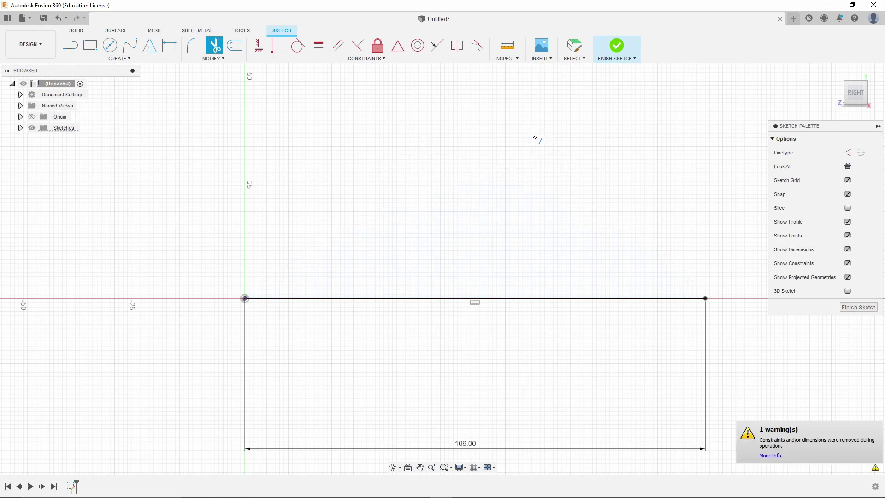
pyautogui.press('Escape')
pyautogui.hotkey('ctrl', 'z')
pyautogui.hotkey('ctrl', 'z')
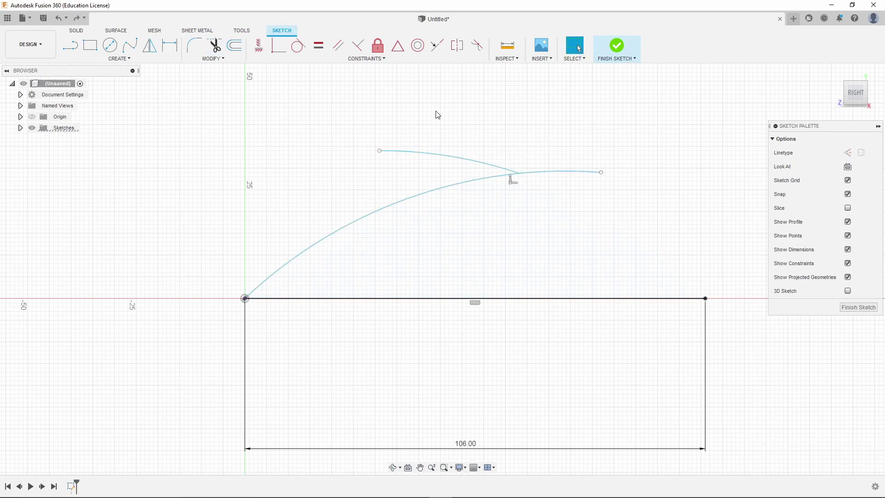
pyautogui.hotkey('ctrl', 'z')
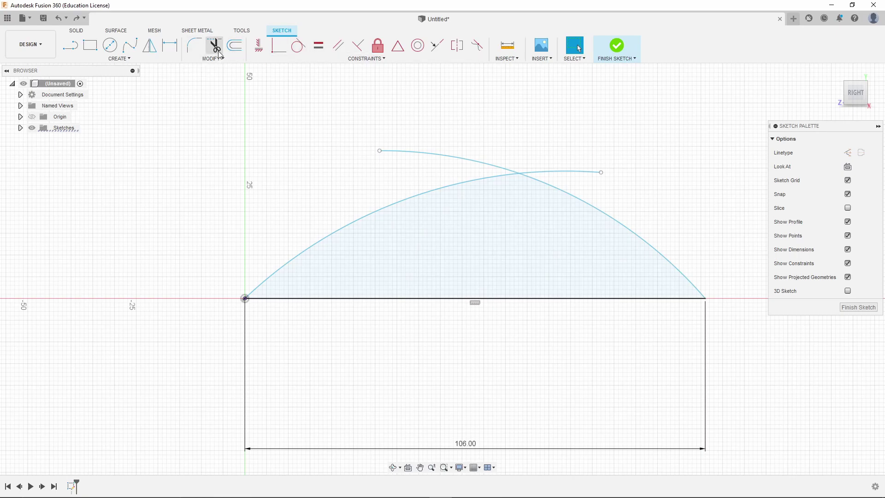
# Trim both arc tails past their intersection to form a pointed peak
pyautogui.click(215, 45)
pyautogui.click(427, 154)
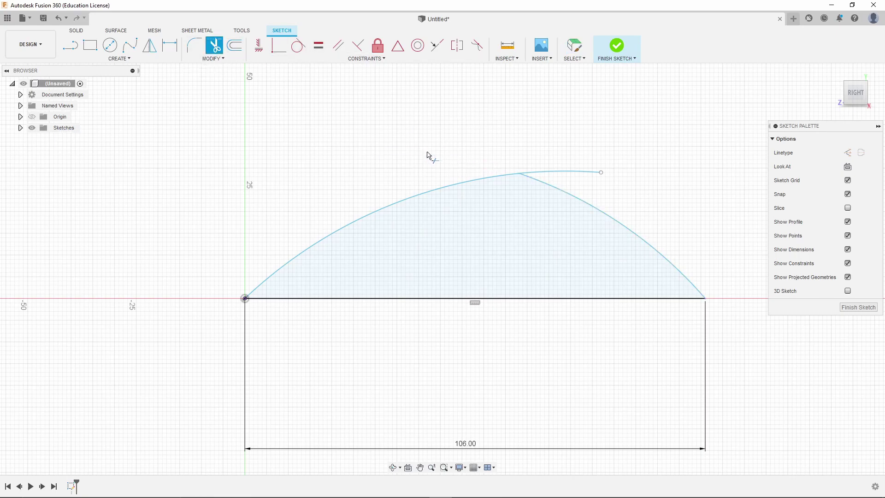
pyautogui.click(584, 172)
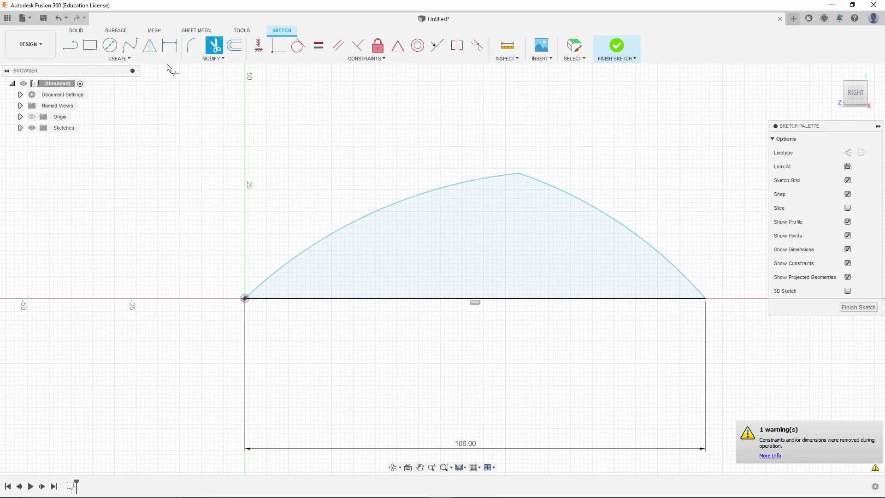
# Attempt a sketch fillet at the peak, cancel it, then pick the base line and left arc for a fillet
pyautogui.click(199, 48)
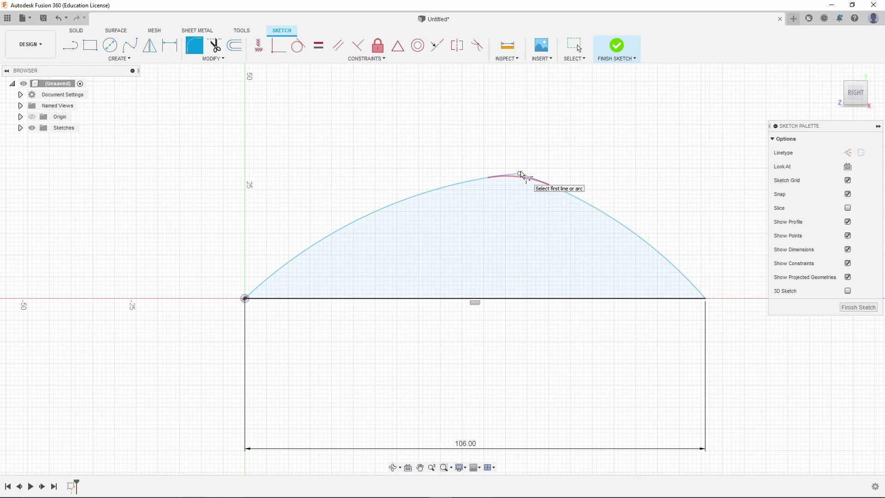
pyautogui.click(520, 175)
pyautogui.moveTo(521, 171); pyautogui.dragTo(519, 173)
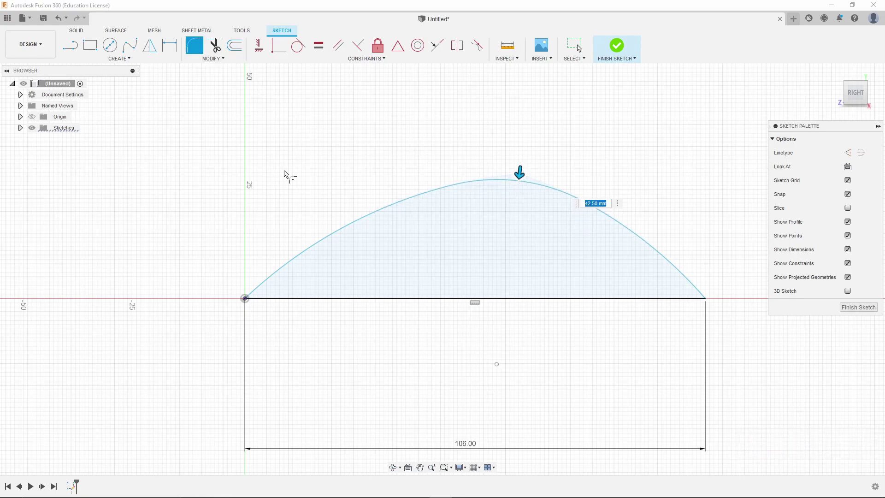
pyautogui.press('Escape')
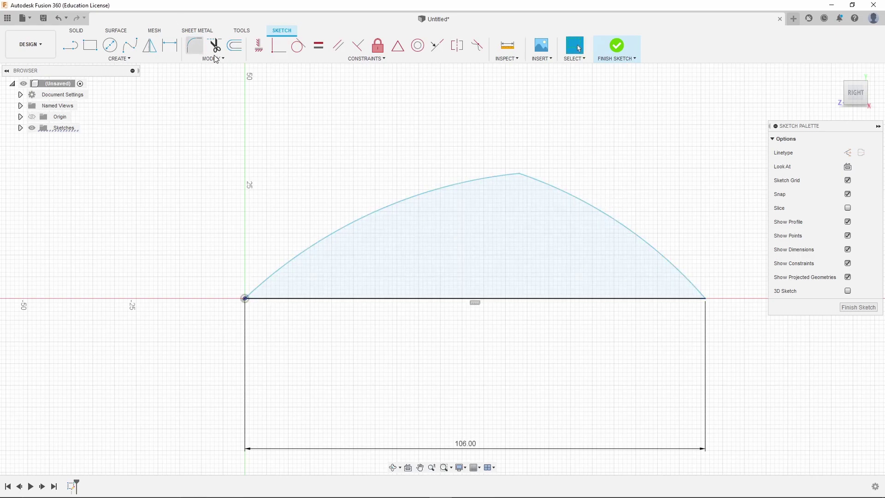
pyautogui.click(192, 47)
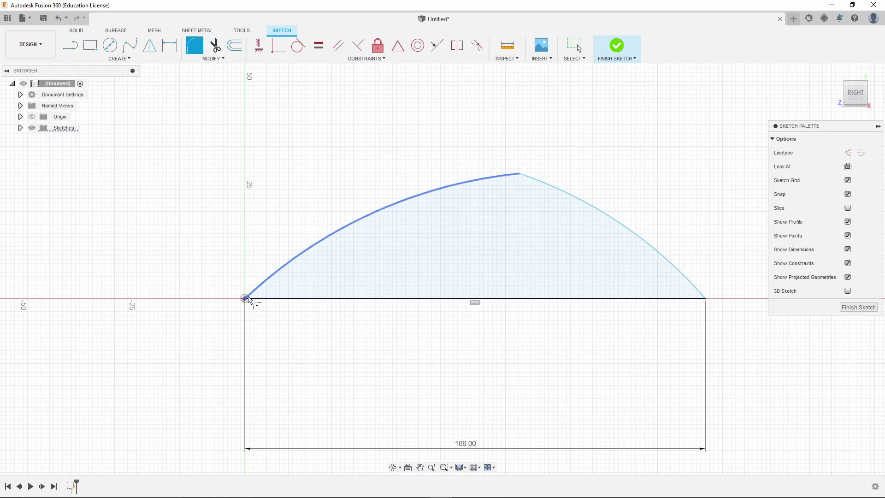
pyautogui.click(274, 303)
pyautogui.click(270, 281)
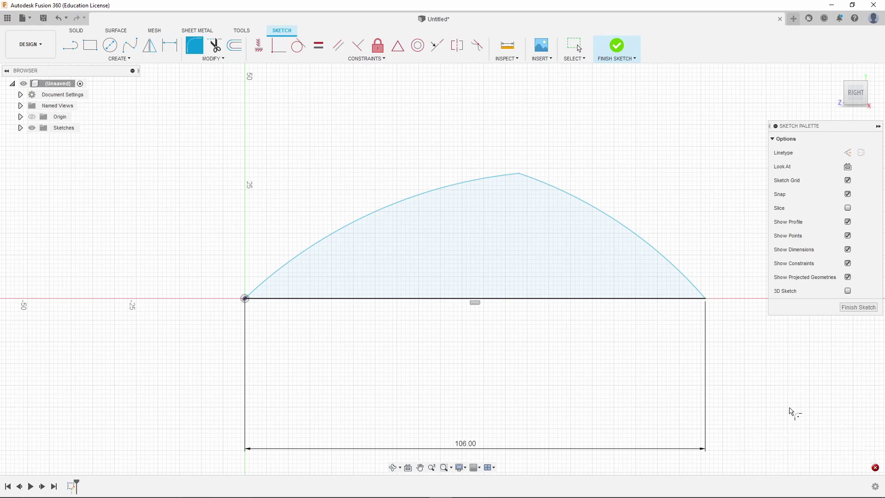
# Finish the sketch and preview an extrusion of the arch profile 32 mm deep
pyautogui.click(859, 307)
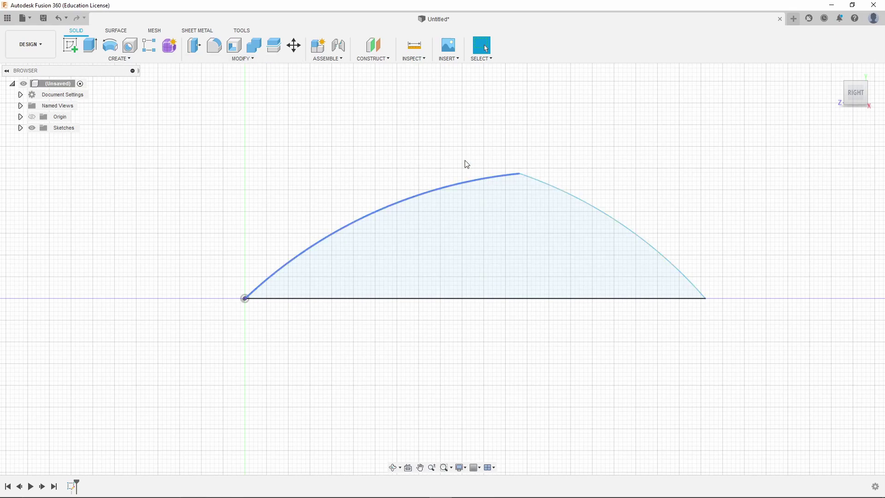
pyautogui.click(90, 46)
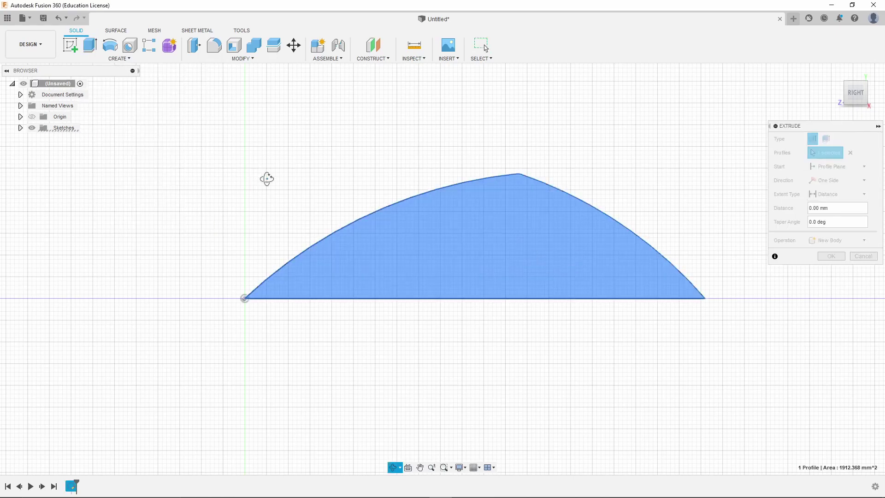
pyautogui.keyDown('shift'); pyautogui.moveTo(267, 178); pyautogui.dragTo(326, 205, button='middle'); pyautogui.keyUp('shift')
pyautogui.moveTo(500, 240)
pyautogui.mouseDown()
pyautogui.moveTo(659, 291)
pyautogui.moveTo(603, 280)
pyautogui.moveTo(622, 215)
pyautogui.mouseUp()
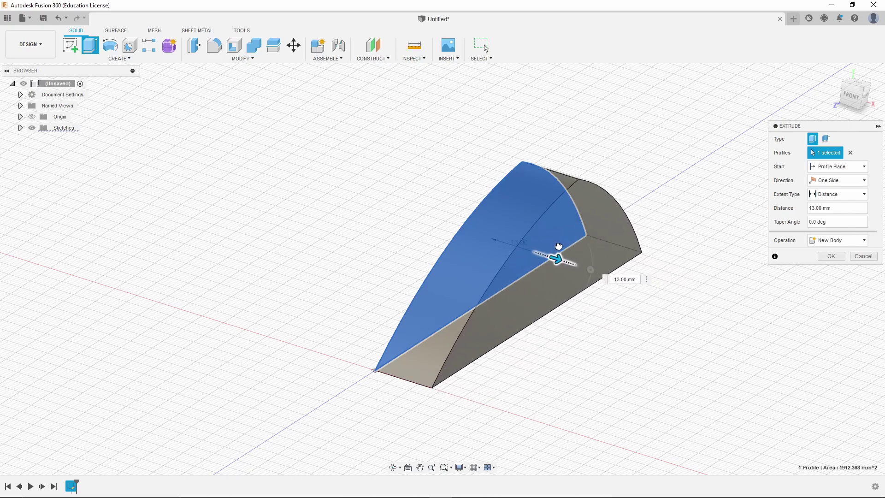
pyautogui.moveTo(622, 214)
pyautogui.mouseDown()
pyautogui.moveTo(586, 262)
pyautogui.moveTo(613, 277)
pyautogui.mouseUp()
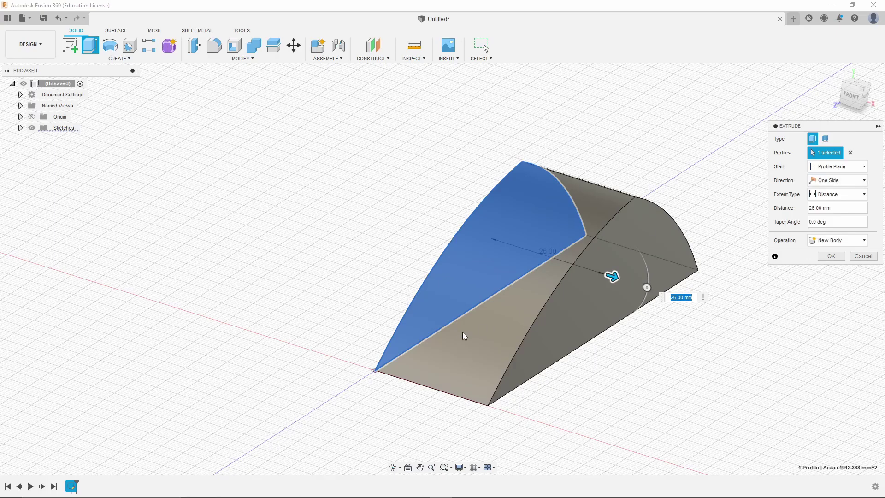
pyautogui.keyDown('shift'); pyautogui.moveTo(464, 337); pyautogui.dragTo(475, 319, button='middle'); pyautogui.keyUp('shift')
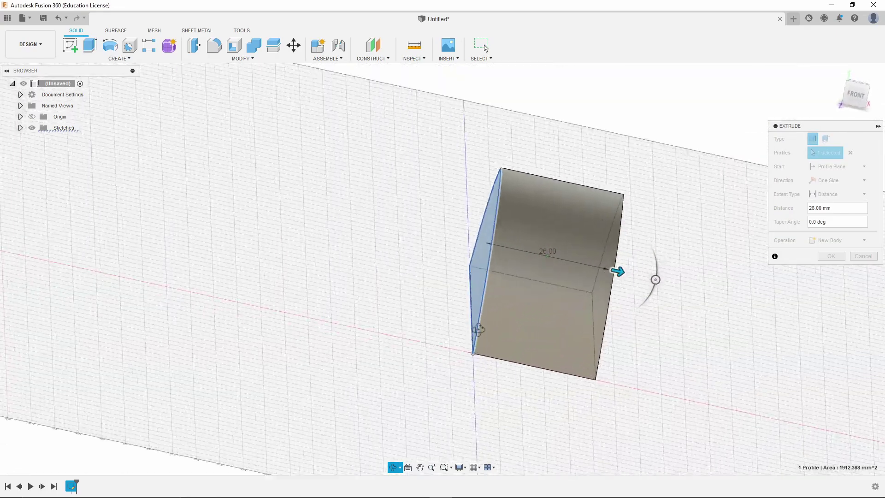
pyautogui.keyDown('shift'); pyautogui.moveTo(474, 319); pyautogui.dragTo(501, 186, button='middle'); pyautogui.keyUp('shift')
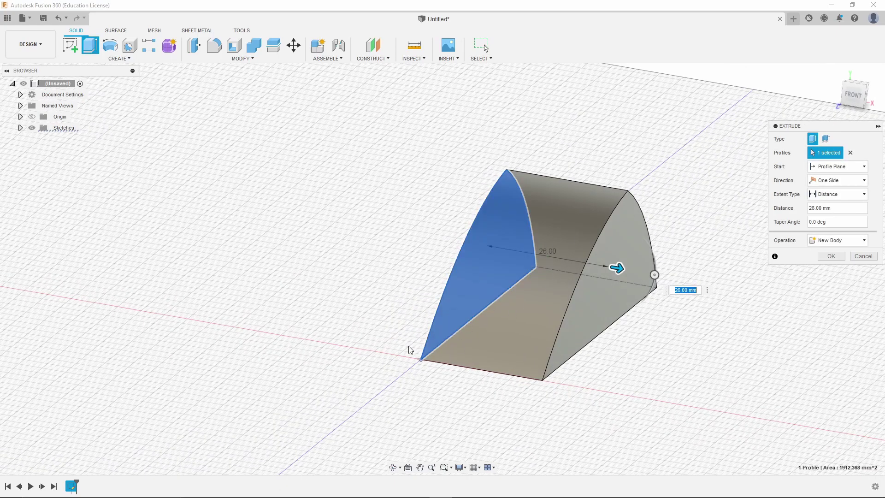
pyautogui.moveTo(620, 268)
pyautogui.mouseDown()
pyautogui.moveTo(679, 279)
pyautogui.moveTo(520, 251)
pyautogui.moveTo(644, 272)
pyautogui.mouseUp()
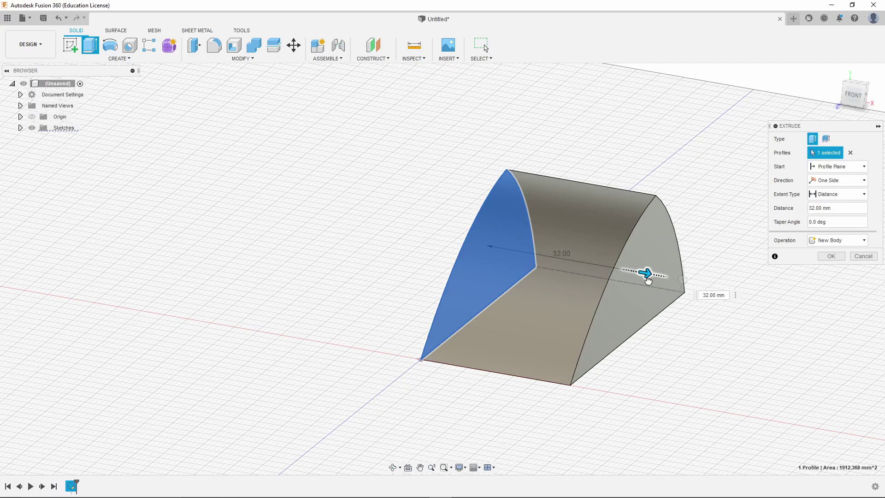
pyautogui.moveTo(644, 273)
pyautogui.keyDown('shift'); pyautogui.mouseDown(button='middle')
pyautogui.moveTo(510, 376)
pyautogui.moveTo(530, 390)
pyautogui.moveTo(468, 285)
pyautogui.mouseUp(button='middle'); pyautogui.keyUp('shift')
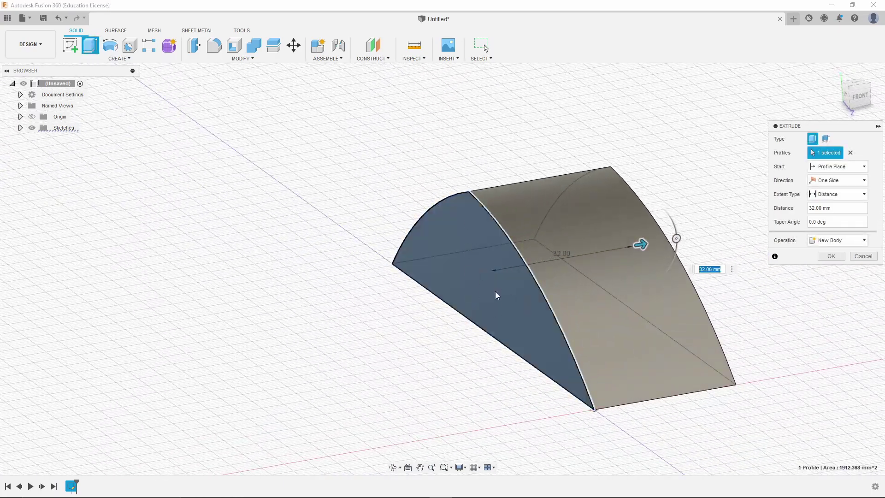
pyautogui.moveTo(593, 333)
pyautogui.keyDown('shift'); pyautogui.mouseDown(button='middle')
pyautogui.moveTo(636, 360)
pyautogui.moveTo(678, 351)
pyautogui.moveTo(646, 354)
pyautogui.moveTo(777, 232)
pyautogui.mouseUp(button='middle'); pyautogui.keyUp('shift')
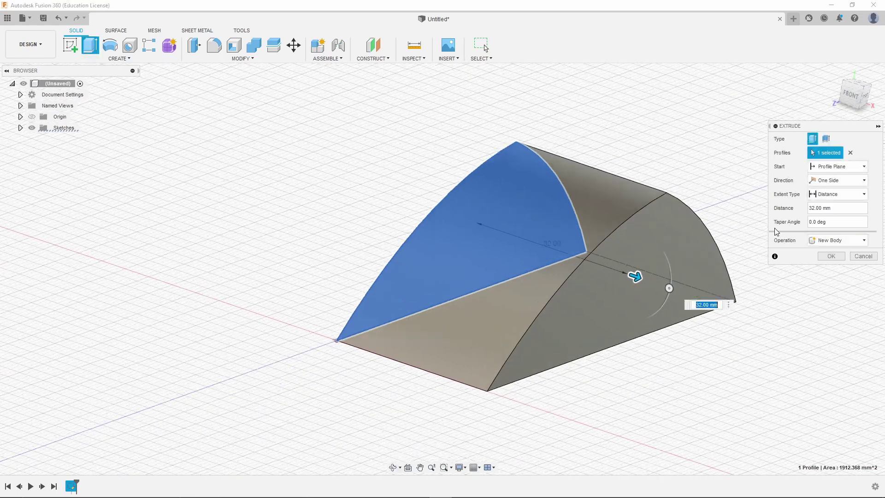
# Make the extrusion Symmetric at 27 mm and keep its operation as New Body
pyautogui.click(838, 180)
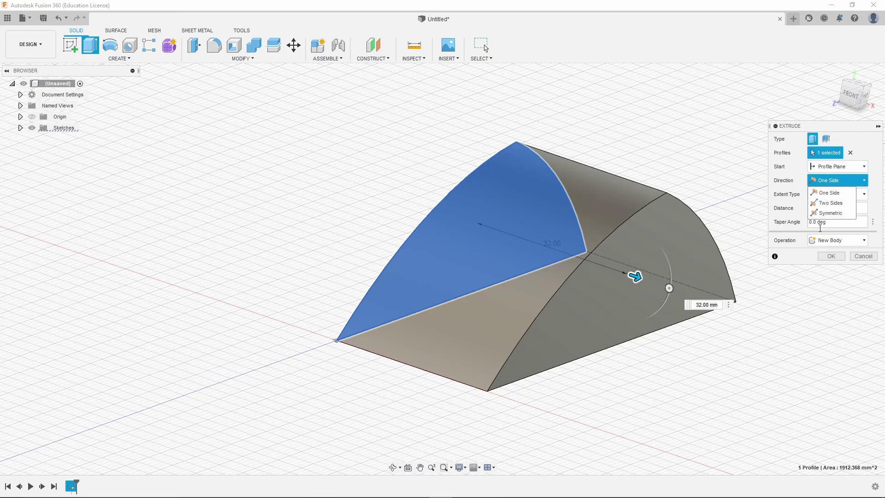
pyautogui.click(830, 214)
pyautogui.moveTo(637, 275); pyautogui.dragTo(493, 251)
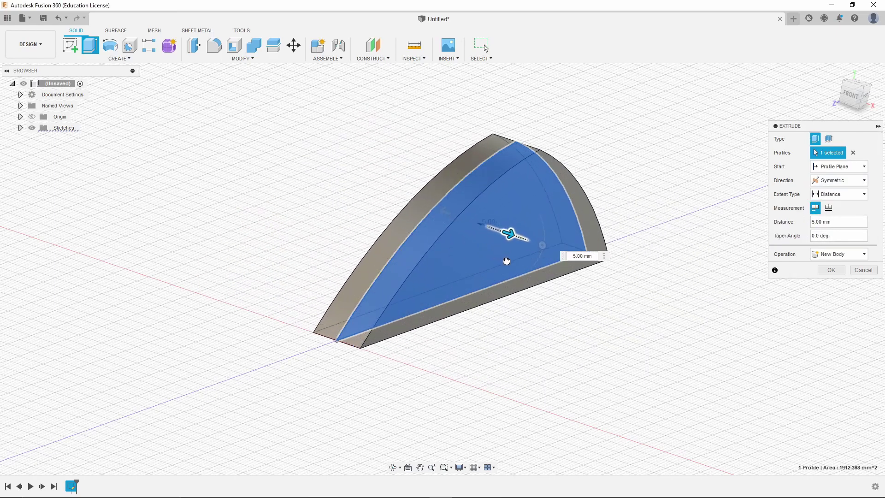
pyautogui.moveTo(493, 250); pyautogui.dragTo(534, 274)
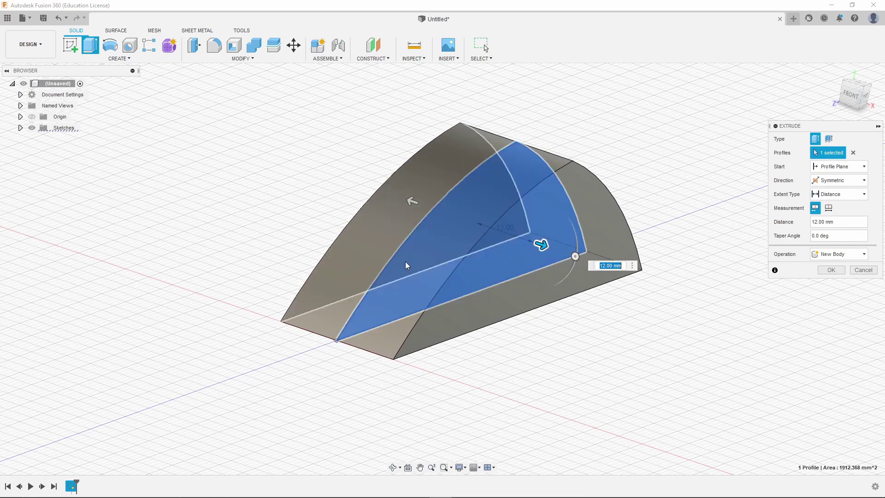
pyautogui.keyDown('shift'); pyautogui.moveTo(520, 276); pyautogui.dragTo(337, 255, button='middle'); pyautogui.keyUp('shift')
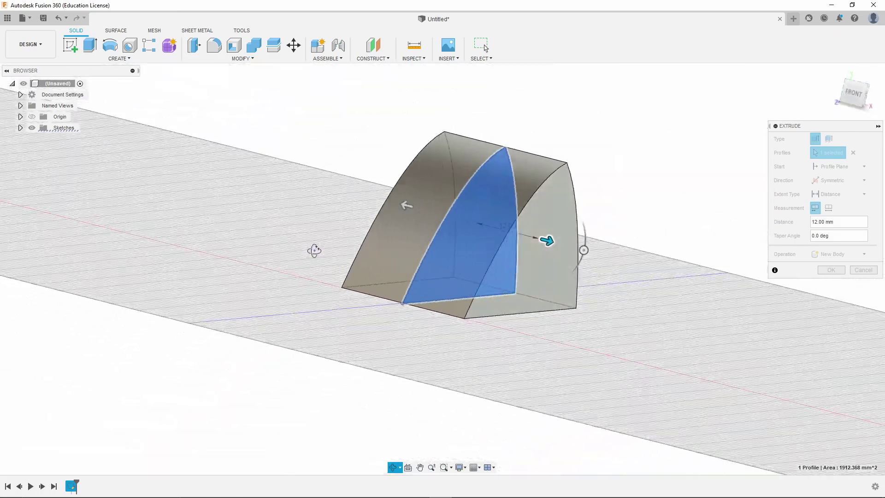
pyautogui.moveTo(545, 240); pyautogui.dragTo(606, 257)
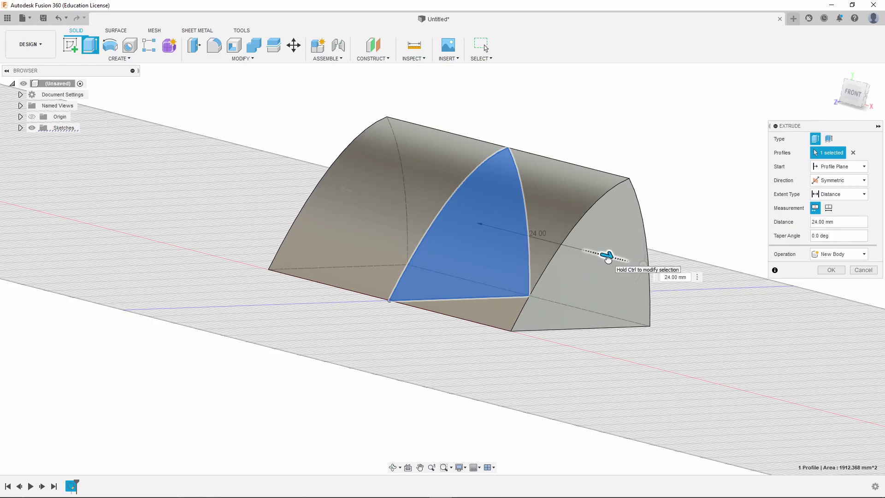
pyautogui.moveTo(607, 257)
pyautogui.keyDown('shift'); pyautogui.mouseDown(button='middle')
pyautogui.moveTo(533, 363)
pyautogui.moveTo(588, 274)
pyautogui.mouseUp(button='middle'); pyautogui.keyUp('shift')
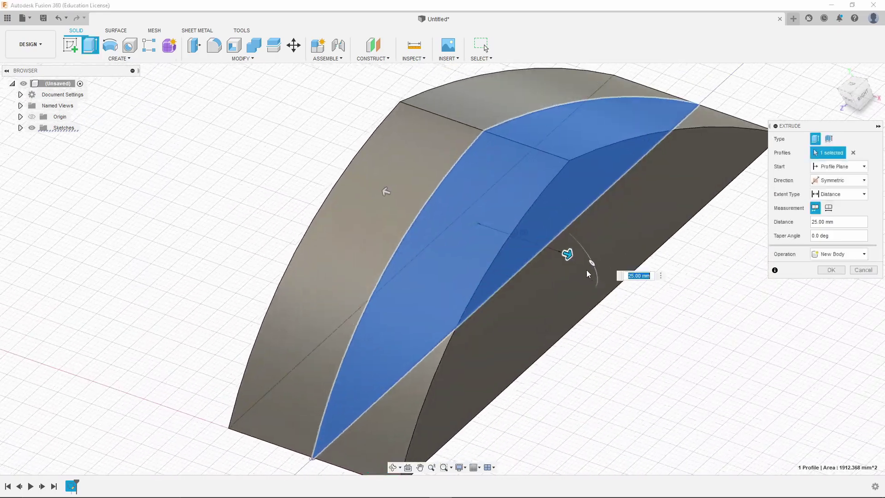
pyautogui.moveTo(567, 254); pyautogui.dragTo(574, 257)
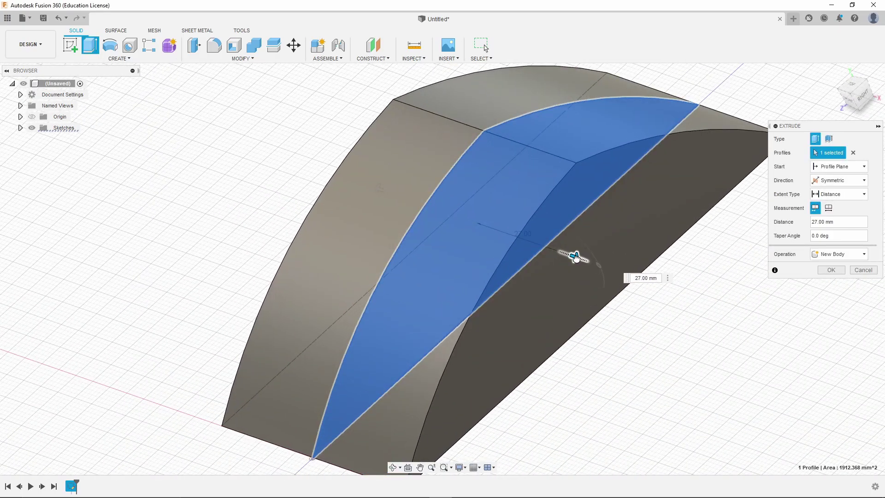
pyautogui.moveTo(574, 258)
pyautogui.keyDown('shift'); pyautogui.mouseDown(button='middle')
pyautogui.moveTo(437, 286)
pyautogui.moveTo(459, 280)
pyautogui.mouseUp(button='middle'); pyautogui.keyUp('shift')
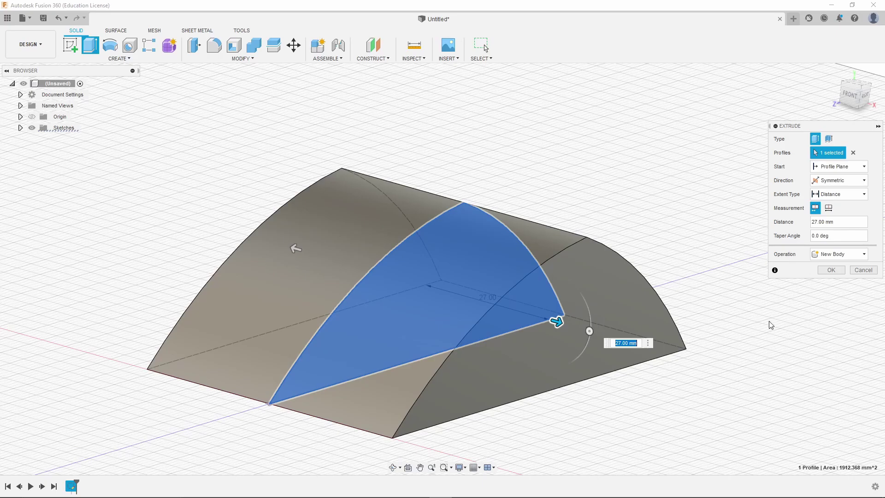
pyautogui.click(830, 254)
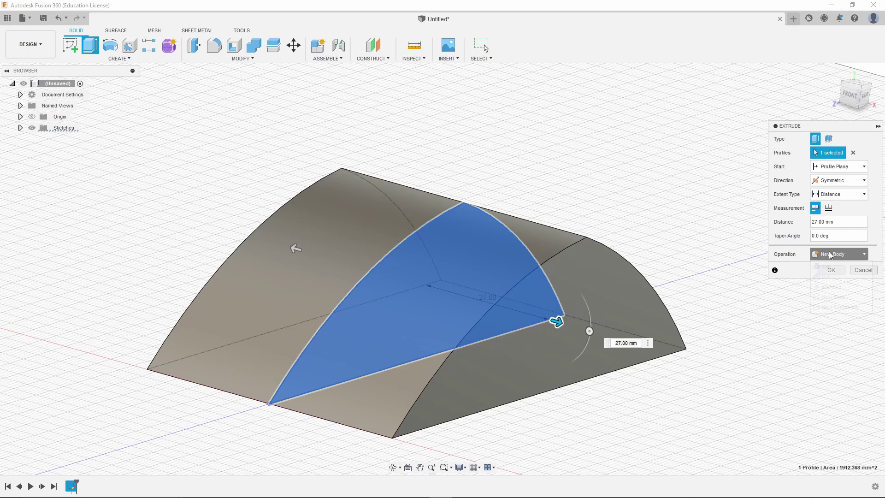
pyautogui.click(833, 297)
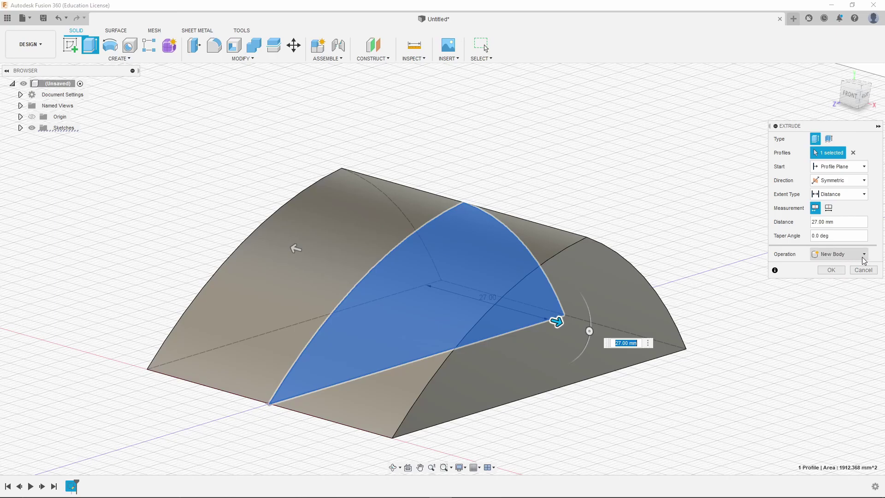
# Confirm the 27 mm symmetric extrusion and inspect the new body
pyautogui.click(832, 270)
pyautogui.keyDown('shift'); pyautogui.moveTo(633, 312); pyautogui.dragTo(485, 298, button='middle'); pyautogui.keyUp('shift')
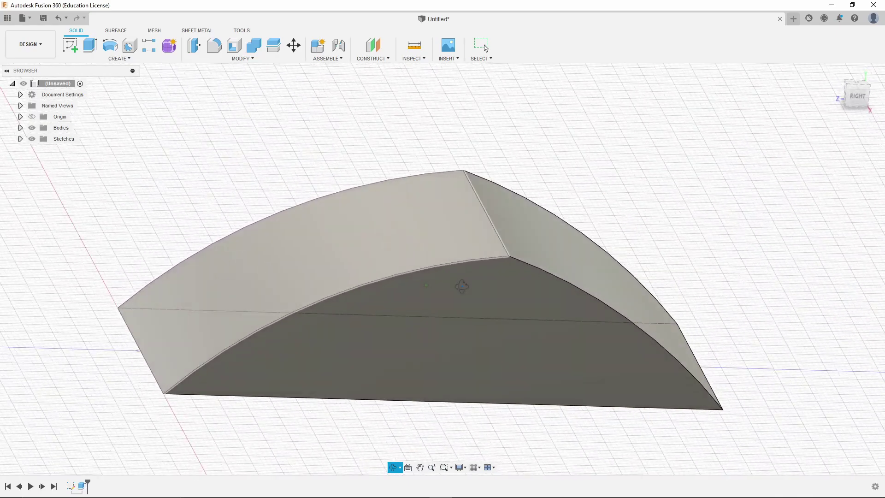
pyautogui.keyDown('shift'); pyautogui.moveTo(486, 299); pyautogui.dragTo(463, 287, button='middle'); pyautogui.keyUp('shift')
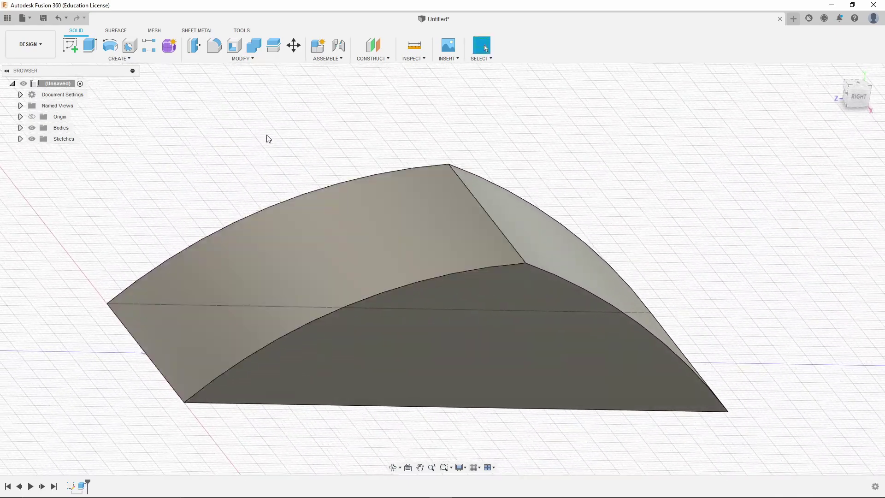
# Fillet the body's top ridge edge with a 44 mm radius
pyautogui.click(215, 46)
pyautogui.click(510, 242)
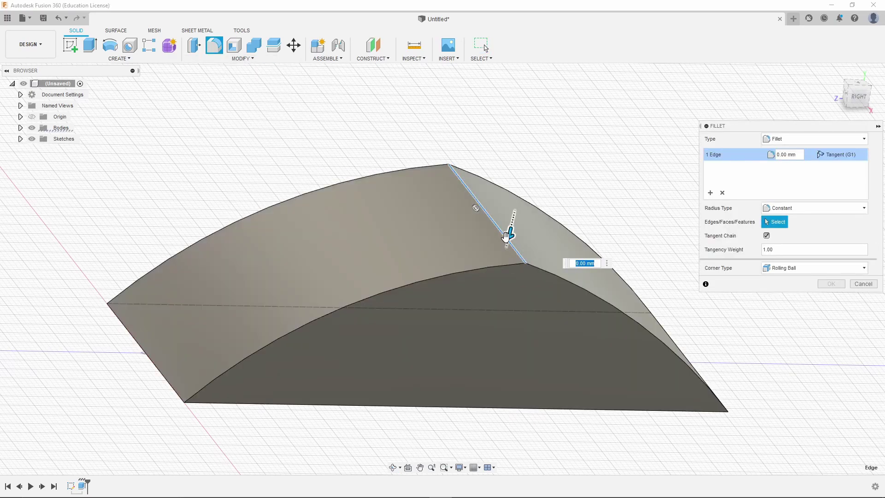
pyautogui.moveTo(508, 237); pyautogui.dragTo(508, 241)
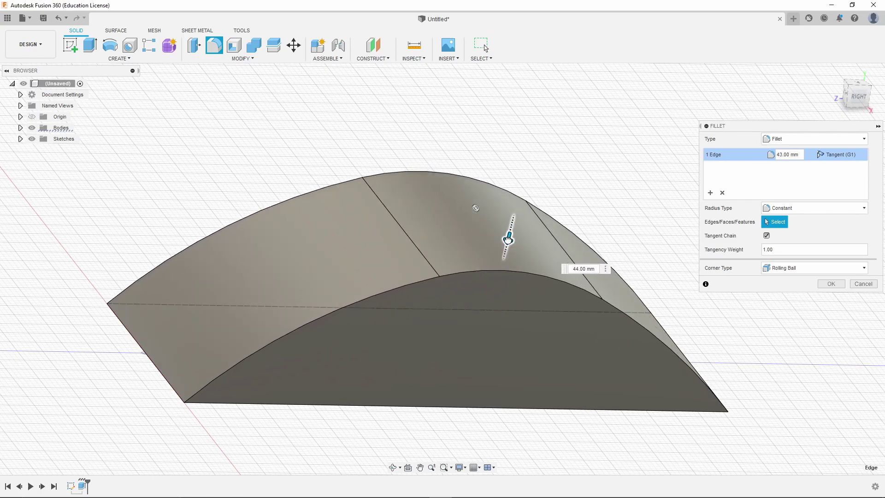
pyautogui.moveTo(509, 240); pyautogui.dragTo(509, 239)
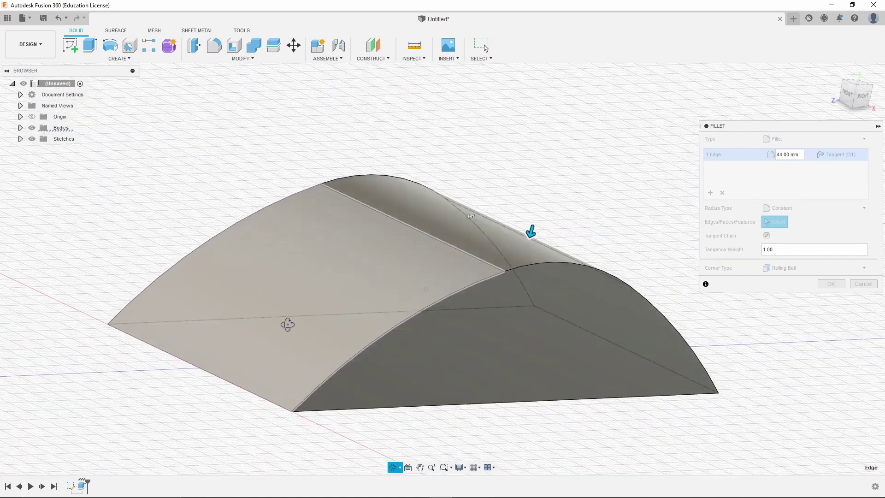
pyautogui.keyDown('shift'); pyautogui.moveTo(265, 334); pyautogui.dragTo(291, 352, button='middle'); pyautogui.keyUp('shift')
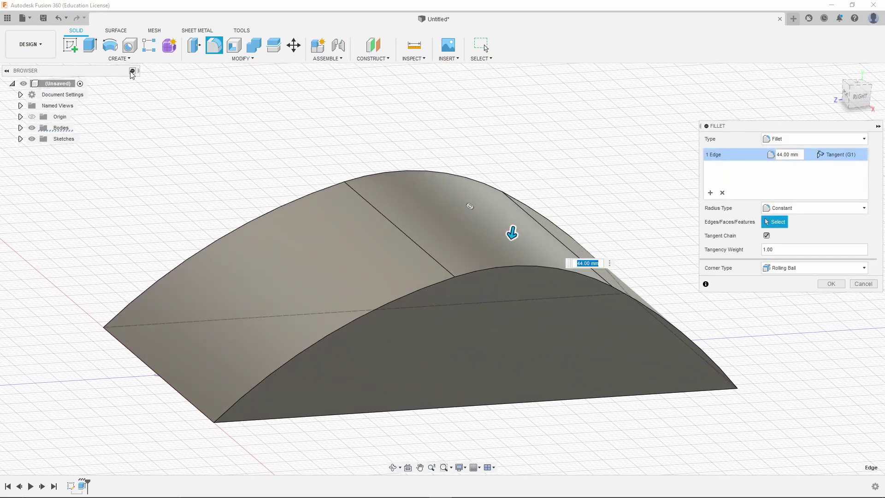
pyautogui.click(834, 284)
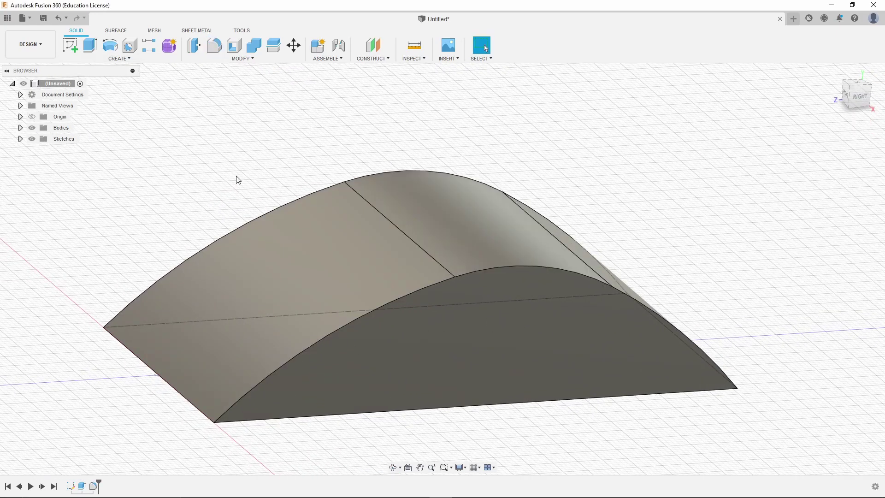
pyautogui.click(215, 45)
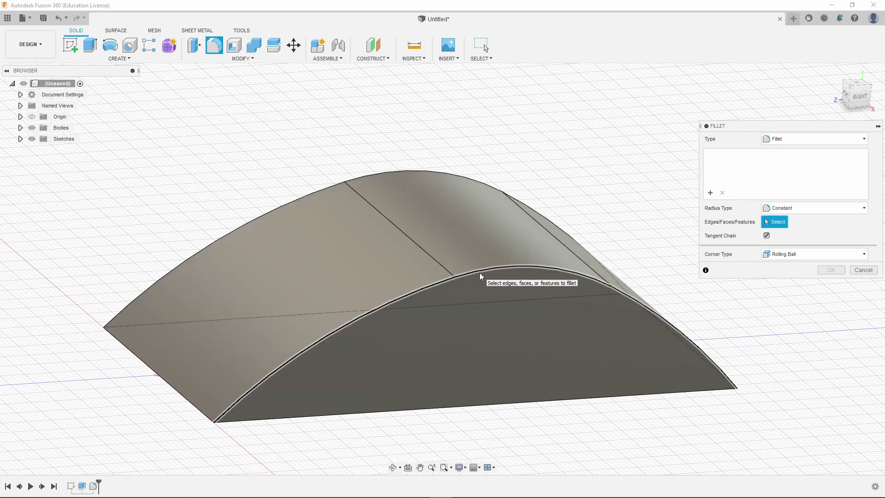
pyautogui.click(480, 273)
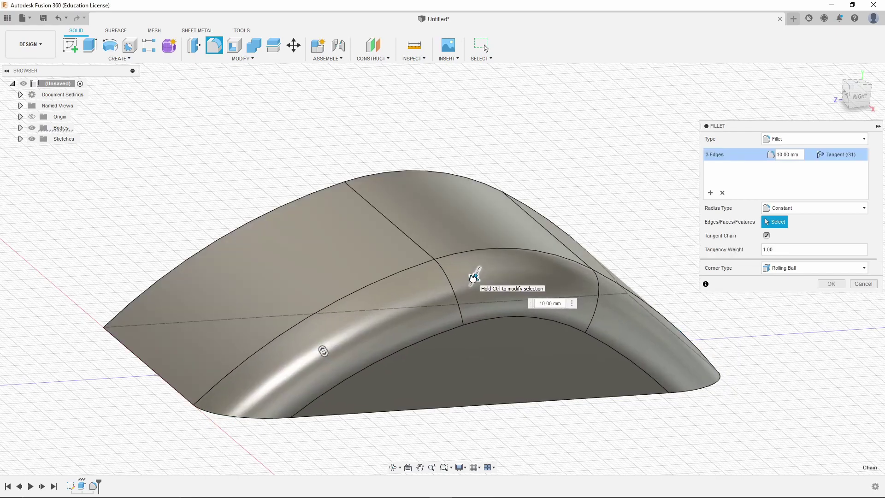
pyautogui.moveTo(474, 277); pyautogui.dragTo(491, 283)
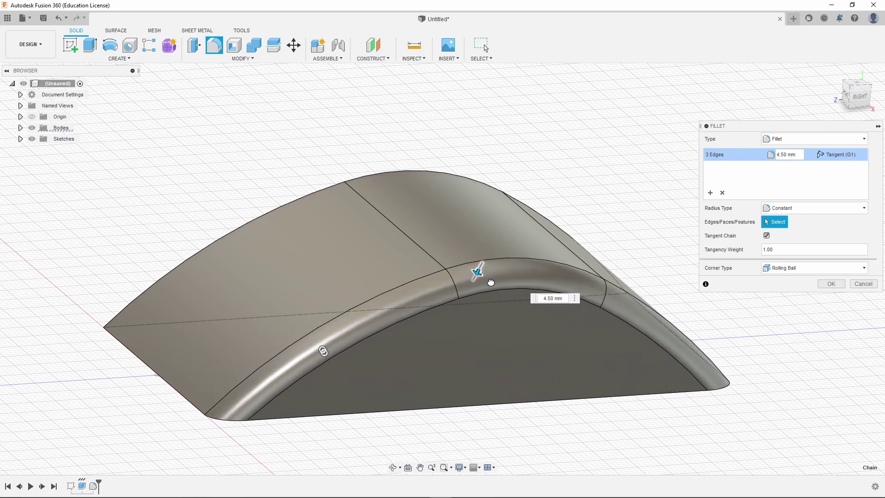
pyautogui.click(862, 286)
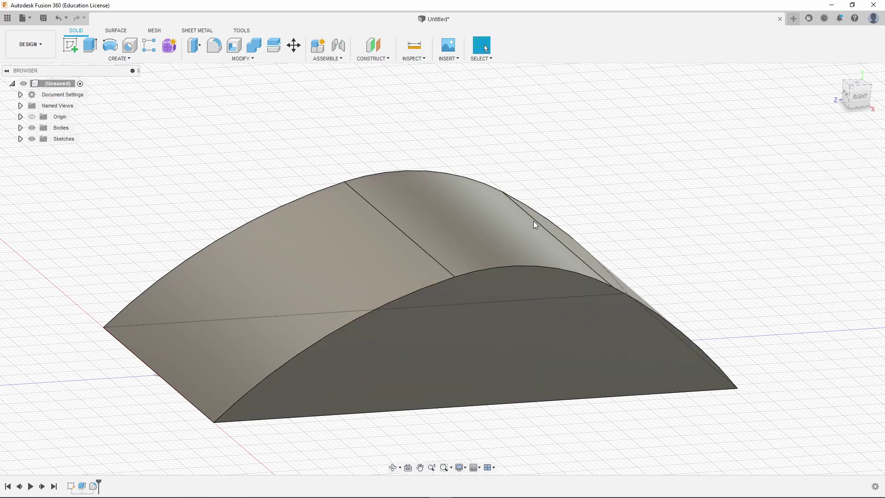
pyautogui.click(215, 46)
pyautogui.click(489, 377)
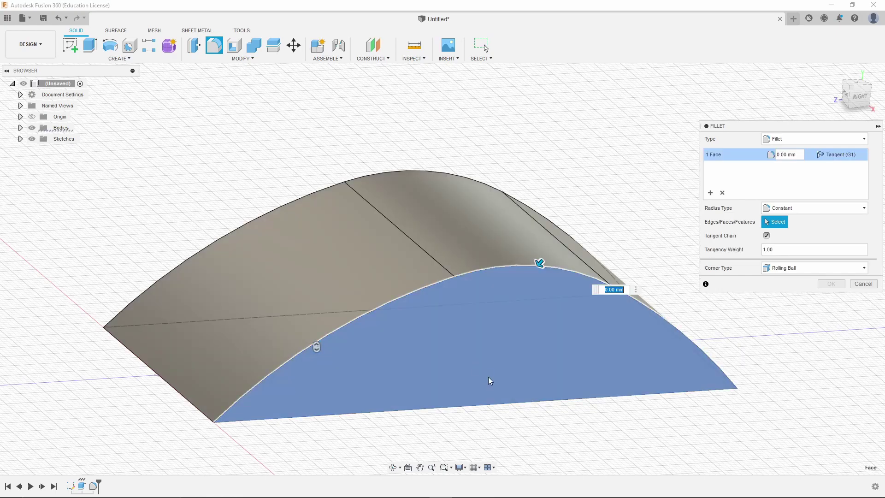
pyautogui.moveTo(536, 269); pyautogui.dragTo(531, 271)
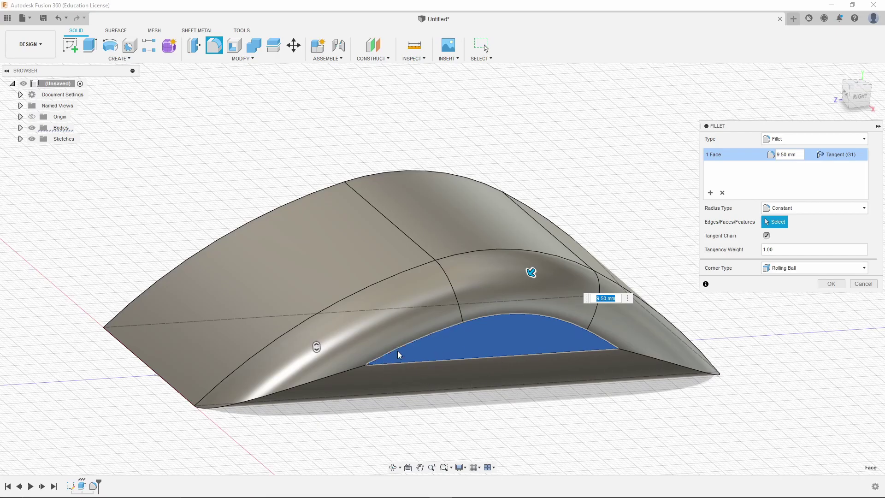
pyautogui.keyDown('shift'); pyautogui.moveTo(537, 306); pyautogui.dragTo(455, 317, button='middle'); pyautogui.keyUp('shift')
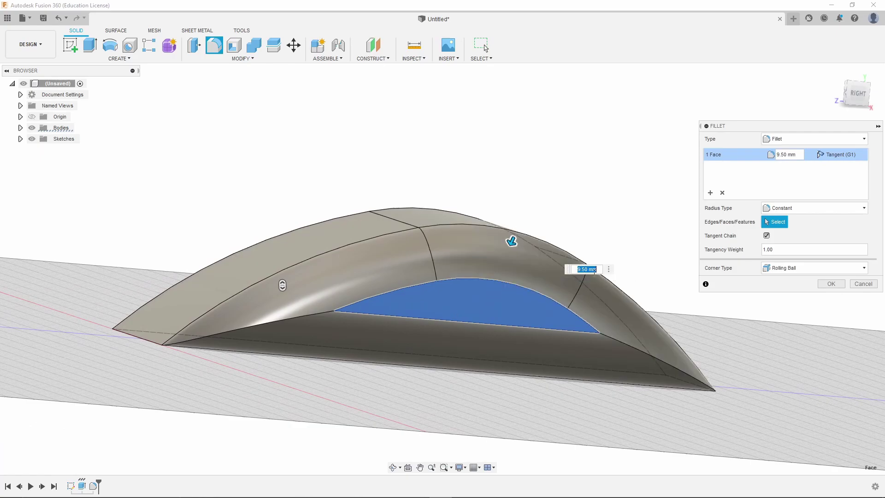
# Discard the earlier face fillet and round the front and opposite side faces at 10.50 mm
pyautogui.click(865, 285)
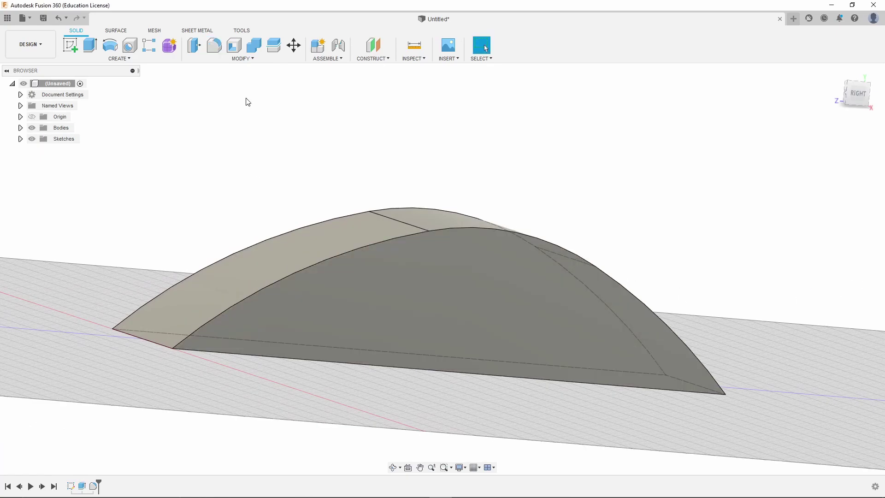
pyautogui.click(214, 45)
pyautogui.click(530, 304)
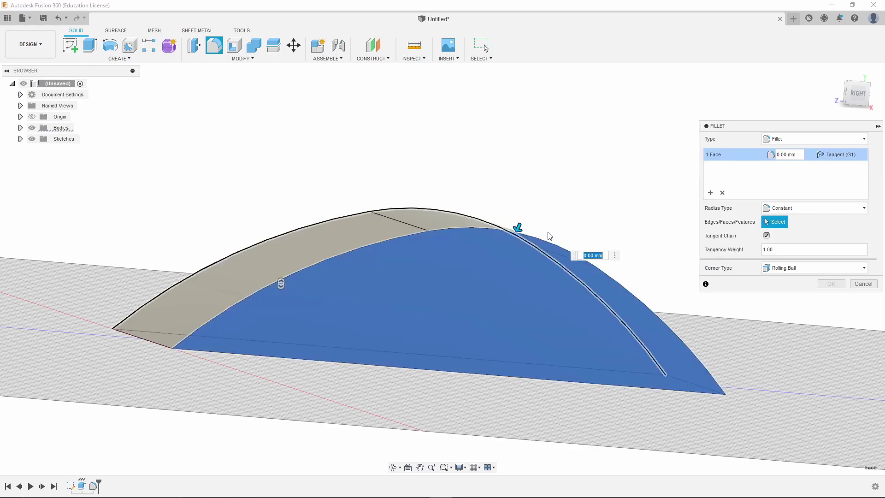
pyautogui.moveTo(412, 283)
pyautogui.keyDown('shift'); pyautogui.mouseDown(button='middle')
pyautogui.moveTo(354, 296)
pyautogui.moveTo(250, 217)
pyautogui.mouseUp(button='middle'); pyautogui.keyUp('shift')
pyautogui.click(356, 298)
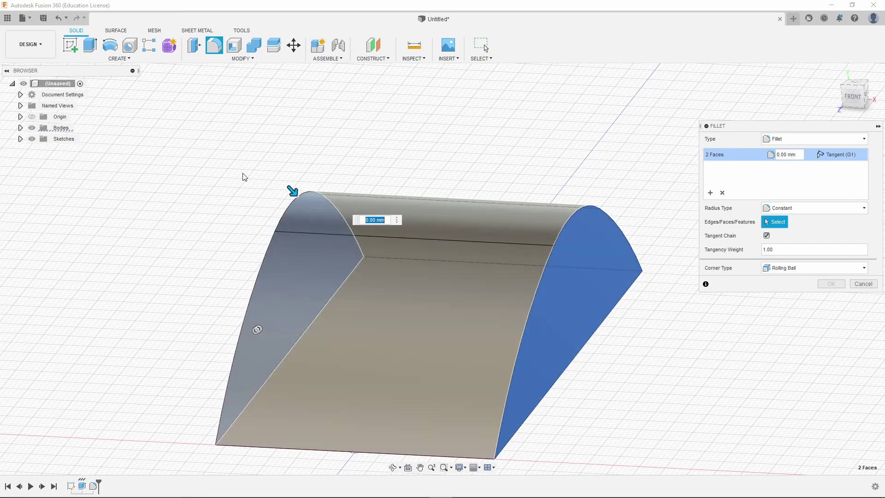
pyautogui.moveTo(293, 190); pyautogui.dragTo(310, 207)
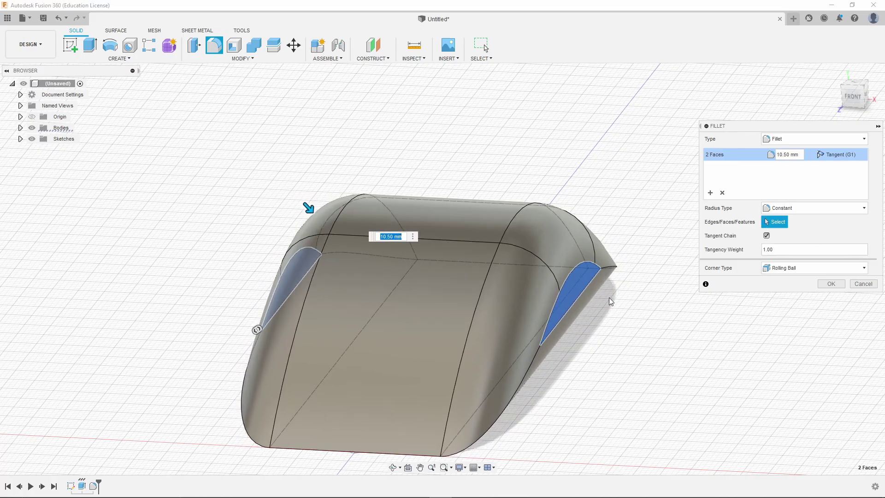
pyautogui.moveTo(309, 206)
pyautogui.keyDown('shift'); pyautogui.mouseDown(button='middle')
pyautogui.moveTo(512, 360)
pyautogui.moveTo(486, 388)
pyautogui.moveTo(498, 381)
pyautogui.mouseUp(button='middle'); pyautogui.keyUp('shift')
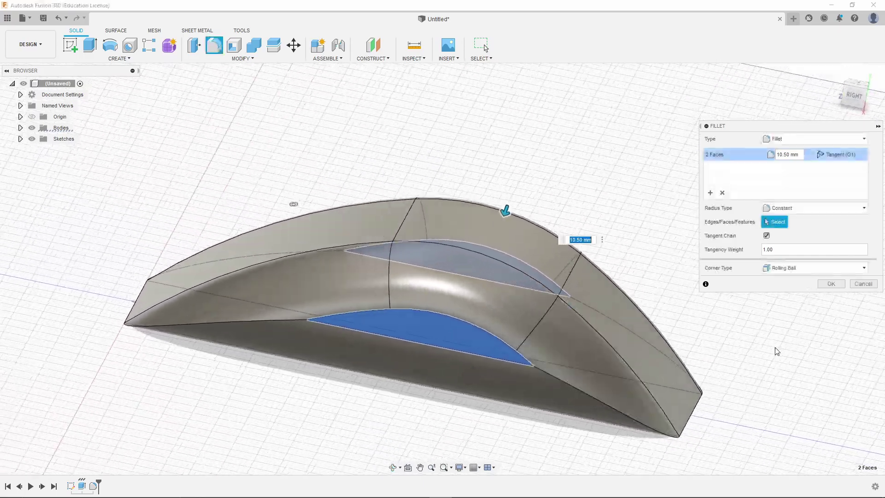
pyautogui.click(837, 288)
pyautogui.moveTo(308, 356)
pyautogui.keyDown('shift'); pyautogui.mouseDown(button='middle')
pyautogui.moveTo(340, 350)
pyautogui.moveTo(191, 272)
pyautogui.moveTo(302, 300)
pyautogui.mouseUp(button='middle'); pyautogui.keyUp('shift')
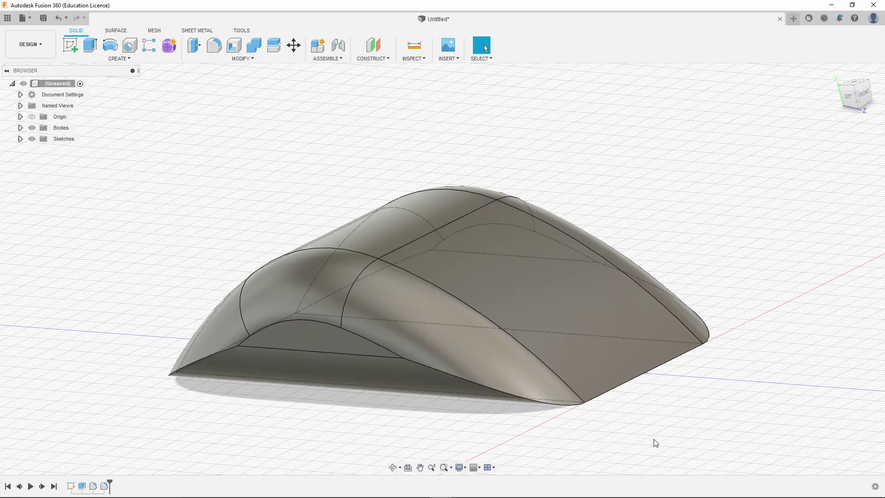
pyautogui.moveTo(654, 443)
pyautogui.keyDown('shift'); pyautogui.mouseDown(button='middle')
pyautogui.moveTo(533, 401)
pyautogui.moveTo(564, 419)
pyautogui.moveTo(561, 436)
pyautogui.mouseUp(button='middle'); pyautogui.keyUp('shift')
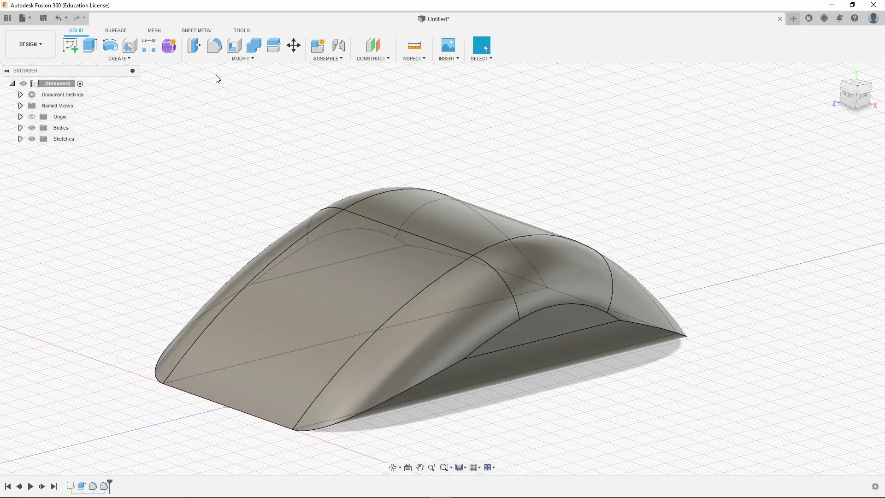
# Fillet the bottom edge chain at the narrow front end with a 3 mm radius
pyautogui.click(214, 46)
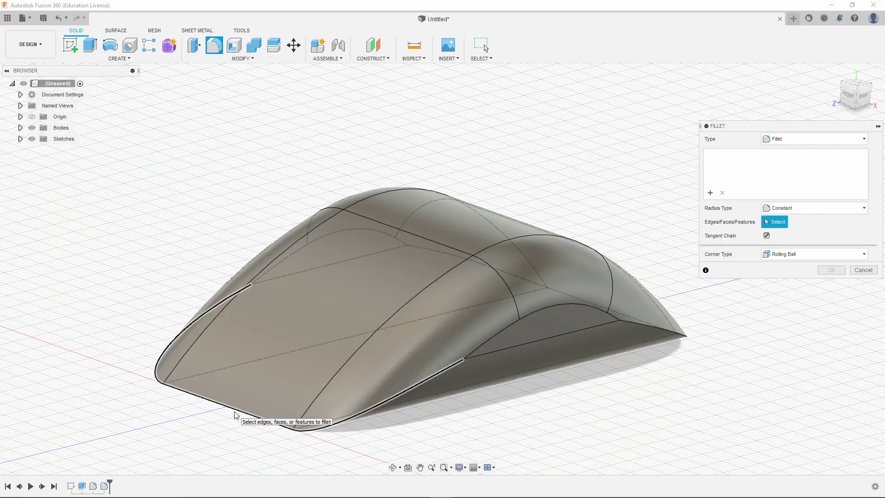
pyautogui.click(234, 410)
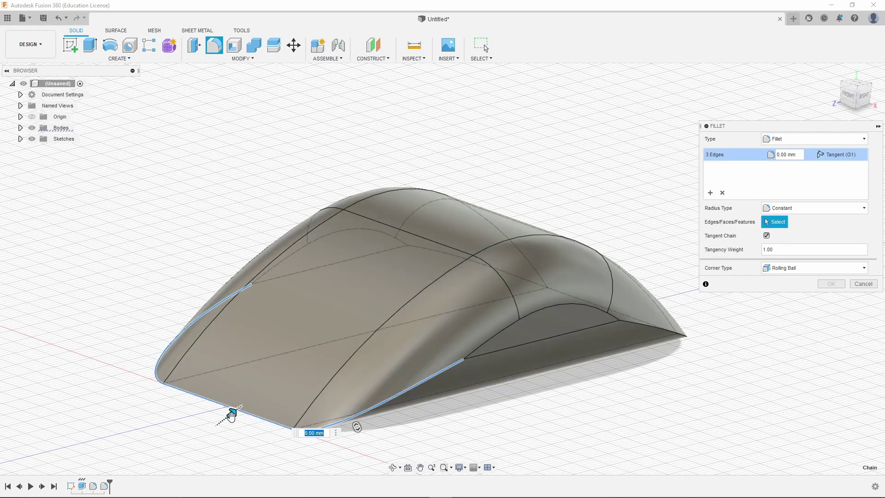
pyautogui.moveTo(232, 414); pyautogui.dragTo(256, 410)
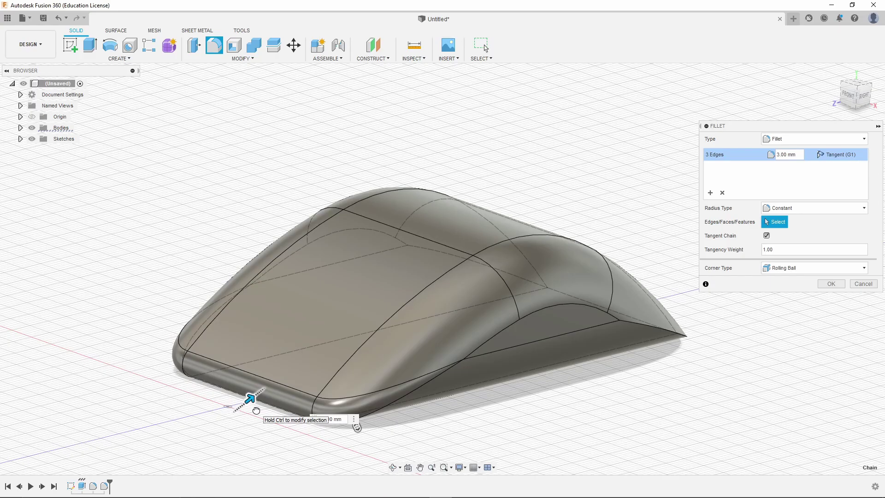
pyautogui.keyDown('shift'); pyautogui.moveTo(325, 401); pyautogui.dragTo(218, 319, button='middle'); pyautogui.keyUp('shift')
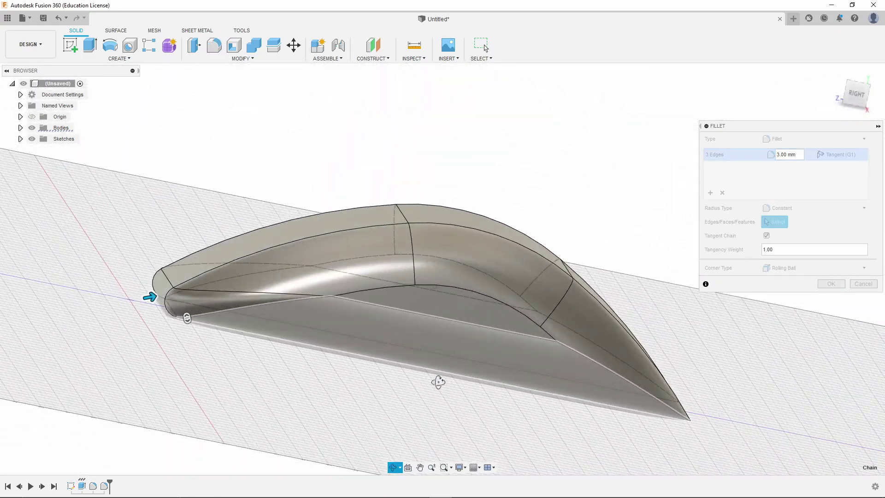
pyautogui.keyDown('shift'); pyautogui.moveTo(330, 295); pyautogui.dragTo(717, 322, button='middle'); pyautogui.keyUp('shift')
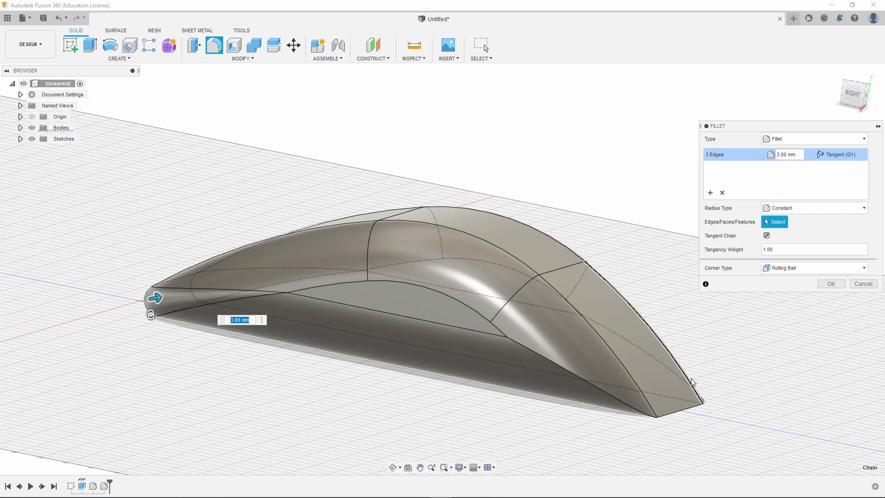
pyautogui.click(830, 284)
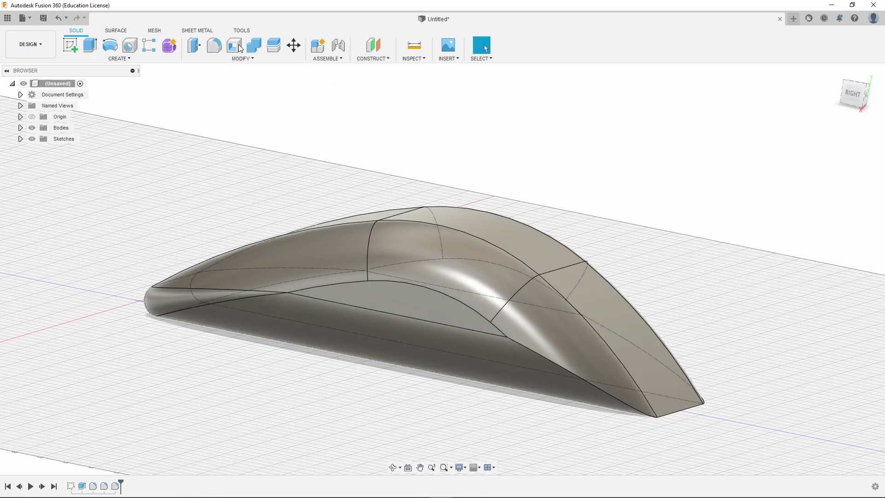
# Fillet the lower edge chain at the taller end with a 7 mm radius
pyautogui.click(215, 48)
pyautogui.click(685, 415)
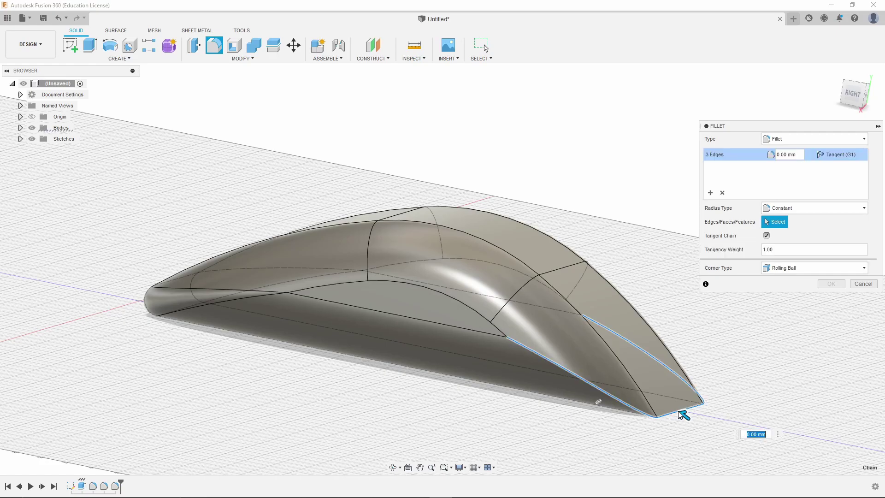
pyautogui.moveTo(683, 425); pyautogui.dragTo(641, 391)
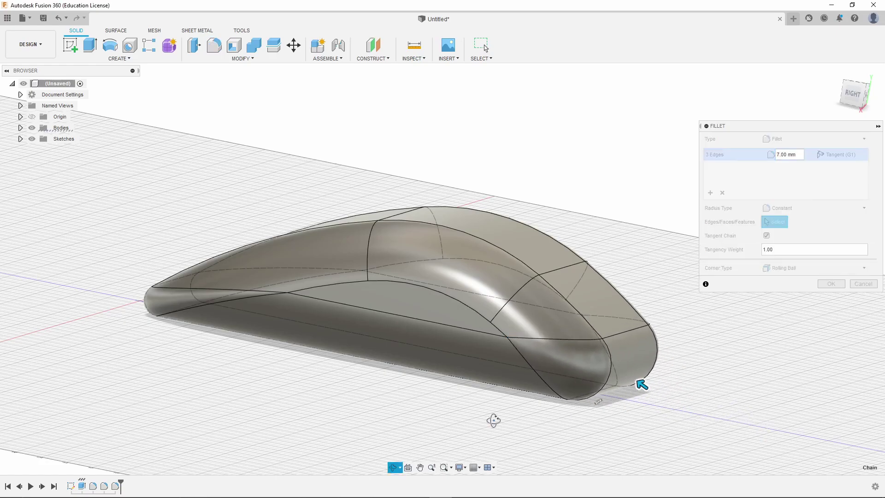
pyautogui.keyDown('shift'); pyautogui.moveTo(493, 419); pyautogui.dragTo(505, 420, button='middle'); pyautogui.keyUp('shift')
pyautogui.click(826, 283)
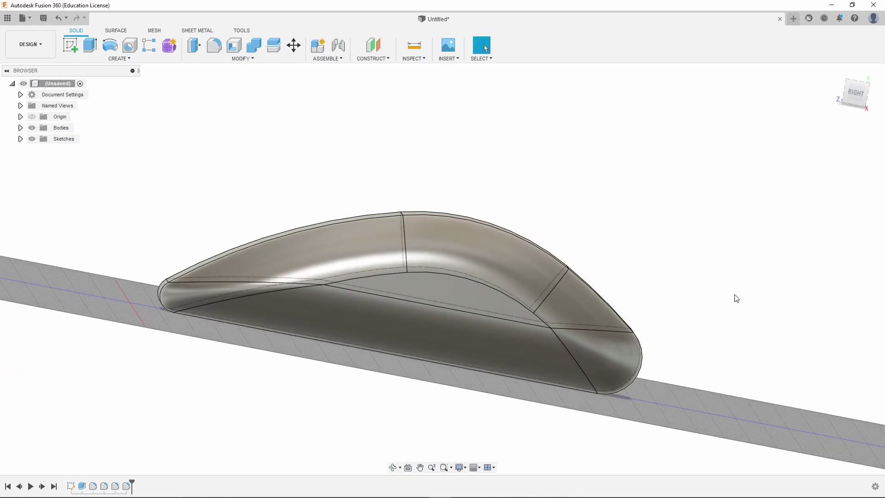
pyautogui.moveTo(355, 241)
pyautogui.keyDown('shift'); pyautogui.mouseDown(button='middle')
pyautogui.moveTo(406, 263)
pyautogui.moveTo(364, 241)
pyautogui.moveTo(382, 223)
pyautogui.moveTo(360, 253)
pyautogui.mouseUp(button='middle'); pyautogui.keyUp('shift')
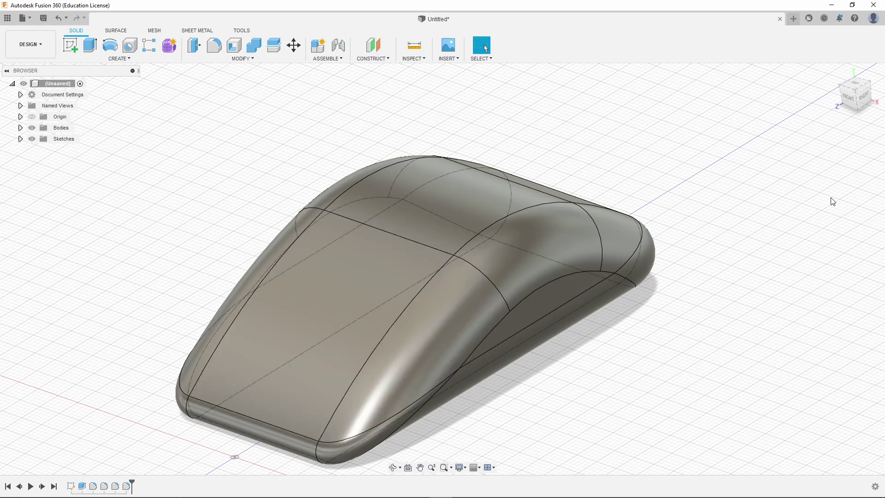
# From the Right view, create a sketch on the side-facing vertical origin plane
pyautogui.moveTo(857, 94)
pyautogui.click(864, 99)
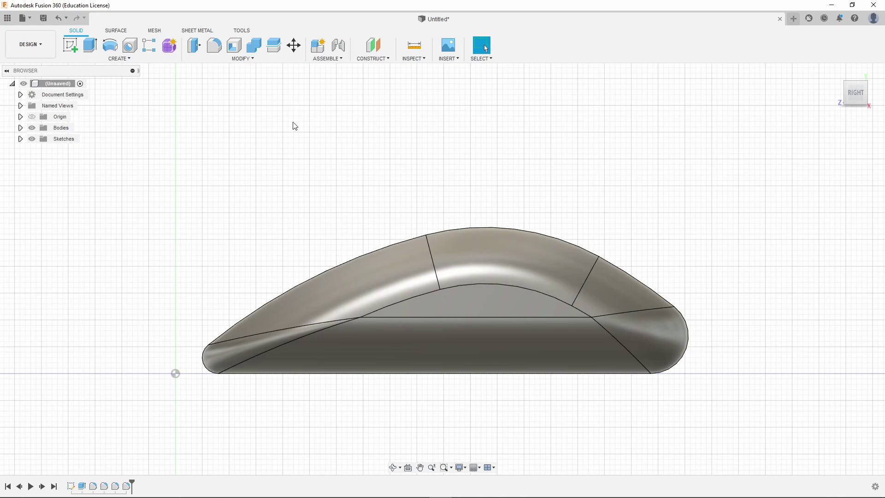
pyautogui.click(69, 47)
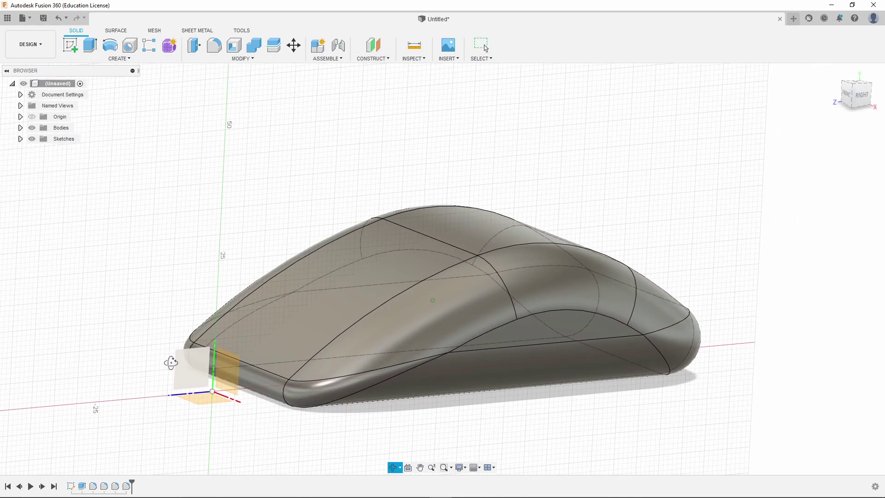
pyautogui.keyDown('shift'); pyautogui.moveTo(191, 385); pyautogui.dragTo(282, 366, button='middle'); pyautogui.keyUp('shift')
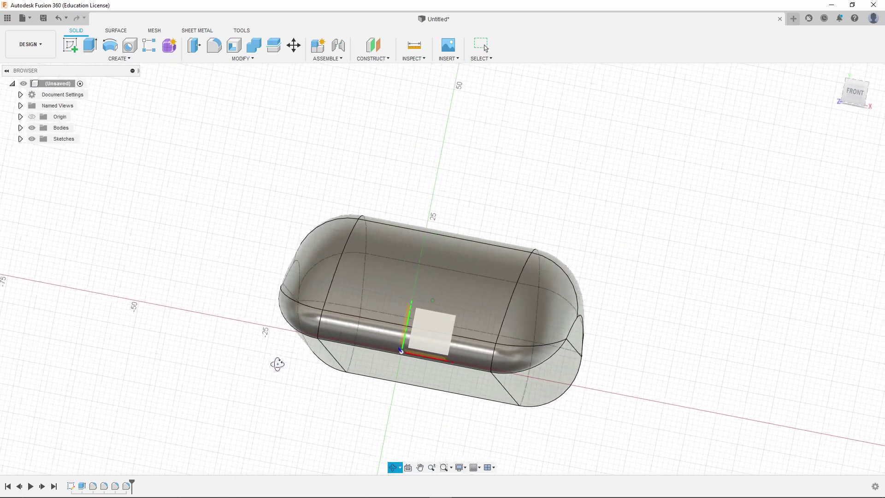
pyautogui.keyDown('shift'); pyautogui.moveTo(282, 366); pyautogui.dragTo(229, 363, button='middle'); pyautogui.keyUp('shift')
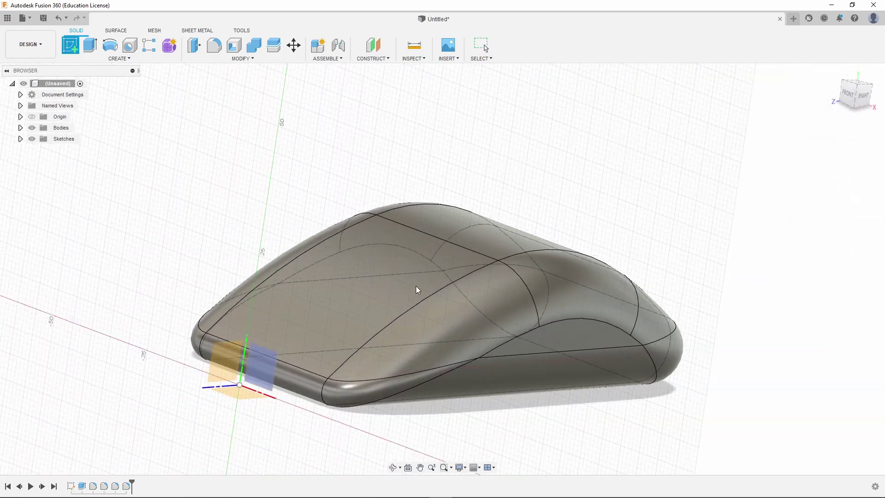
pyautogui.click(221, 364)
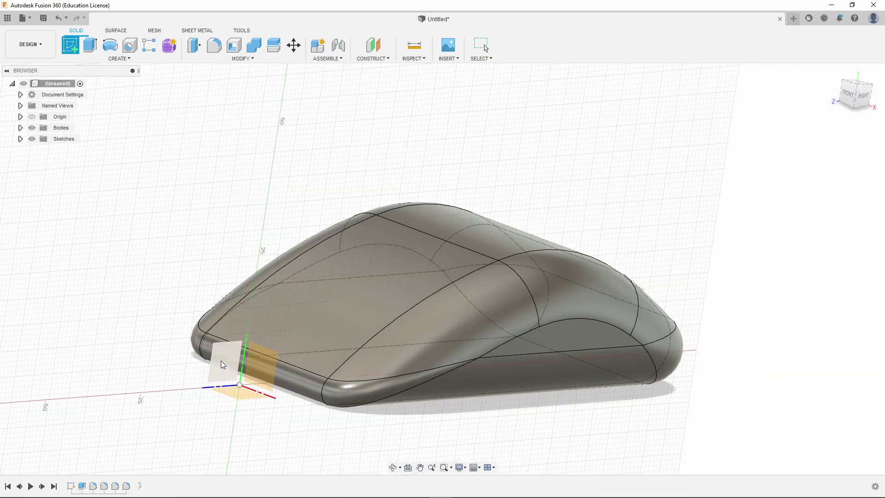
pyautogui.scroll(2, 311, 304)
pyautogui.scroll(-3, 311, 305)
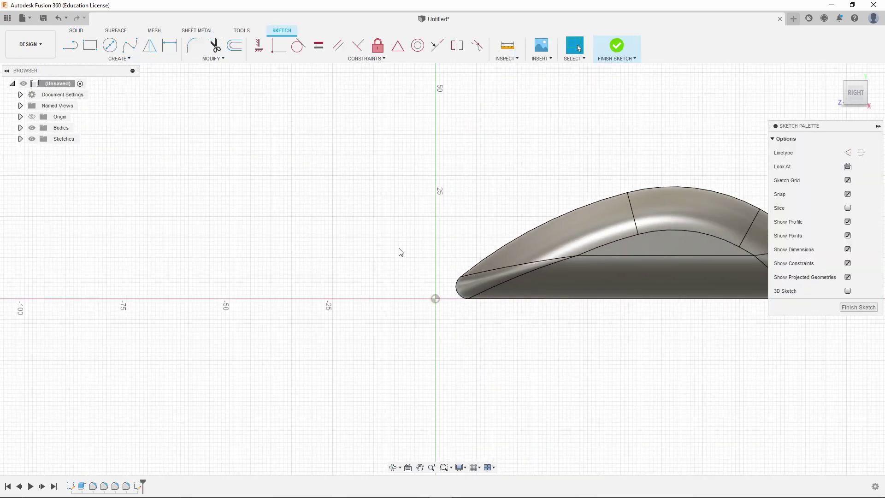
pyautogui.scroll(1, 680, 219)
# Draw a circle about 12 mm across on the upper front slope, then finish the sketch
pyautogui.click(110, 45)
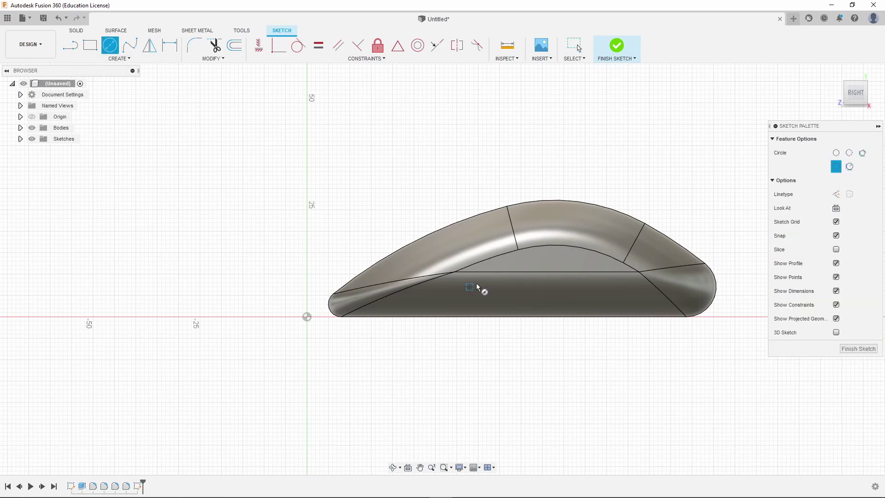
pyautogui.scroll(-1, 443, 256)
pyautogui.scroll(2, 431, 244)
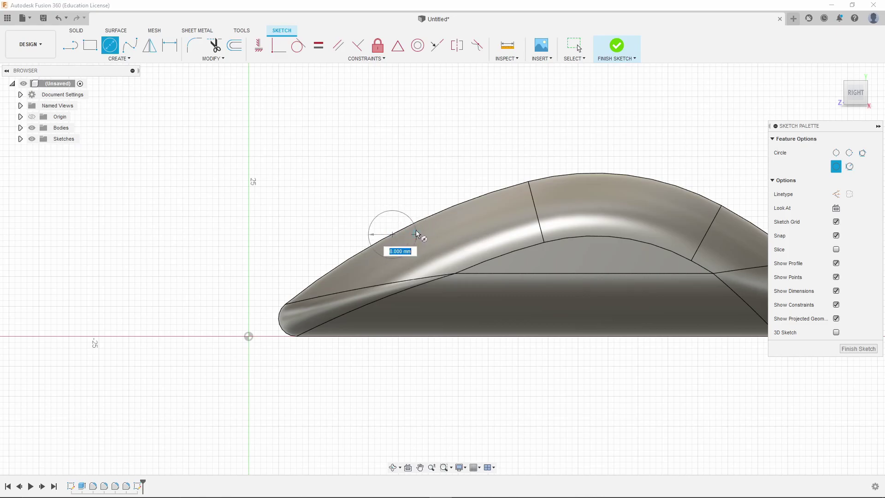
pyautogui.press('Escape')
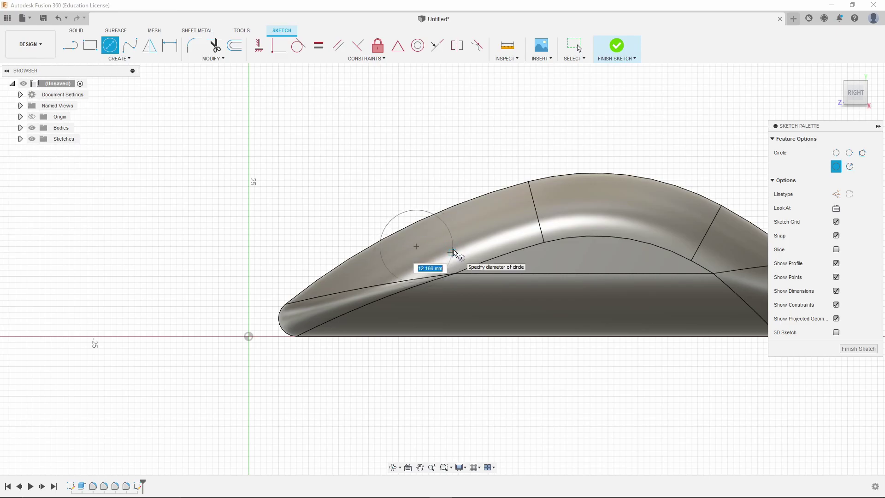
pyautogui.click(859, 349)
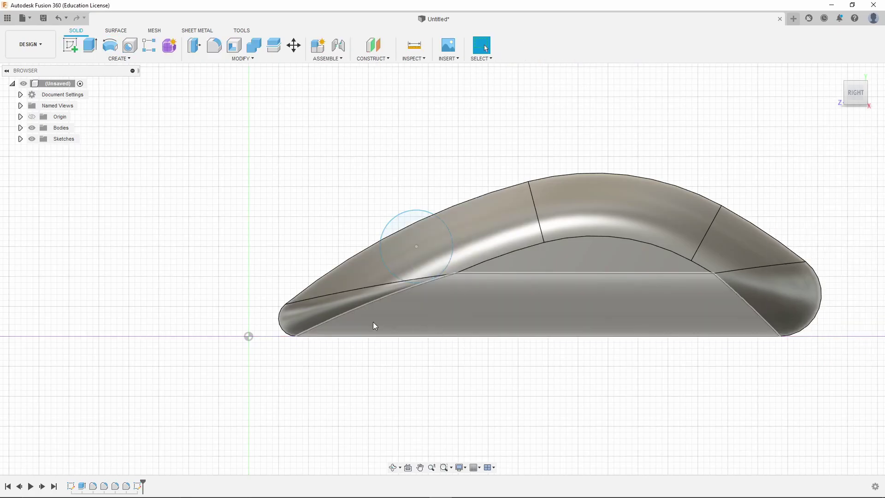
# Orbit into a 3D perspective looking along the mouse's sloping top
pyautogui.moveTo(372, 323)
pyautogui.keyDown('shift'); pyautogui.mouseDown(button='middle')
pyautogui.moveTo(393, 330)
pyautogui.moveTo(436, 248)
pyautogui.mouseUp(button='middle'); pyautogui.keyUp('shift')
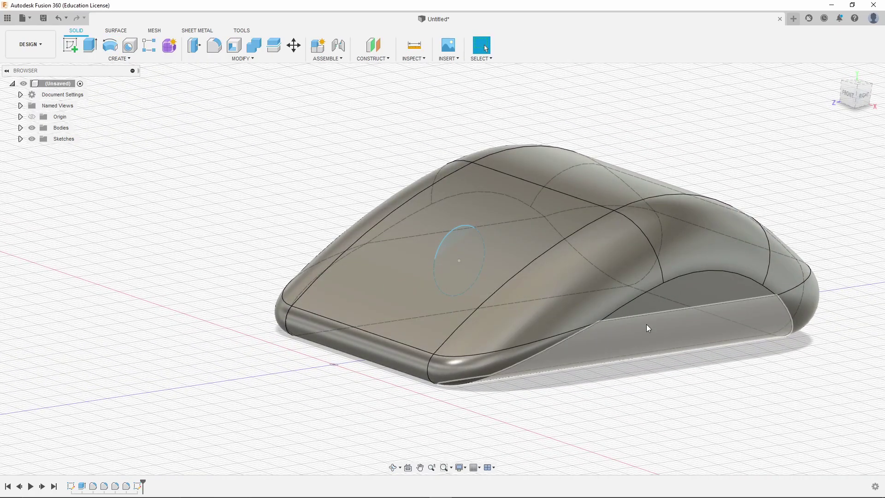
pyautogui.moveTo(647, 324)
pyautogui.keyDown('shift'); pyautogui.mouseDown(button='middle')
pyautogui.moveTo(599, 344)
pyautogui.moveTo(625, 330)
pyautogui.moveTo(657, 340)
pyautogui.moveTo(639, 350)
pyautogui.moveTo(662, 344)
pyautogui.moveTo(636, 342)
pyautogui.mouseUp(button='middle'); pyautogui.keyUp('shift')
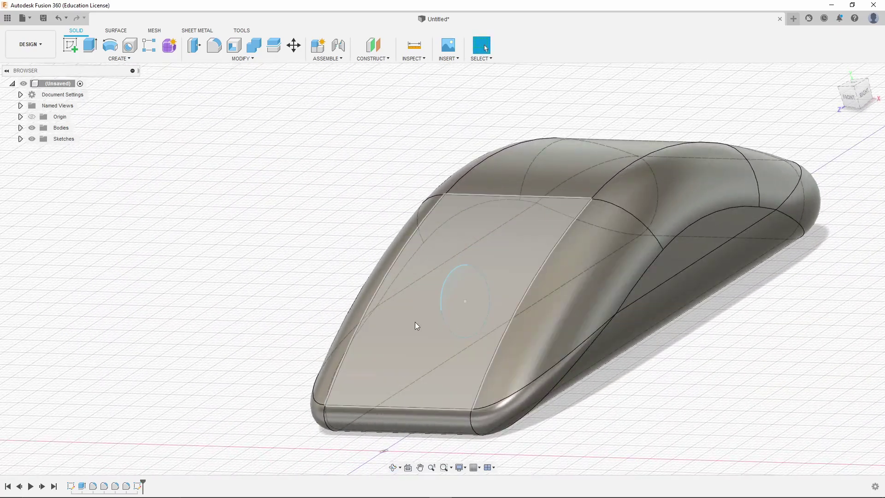
pyautogui.scroll(-1, 212, 227)
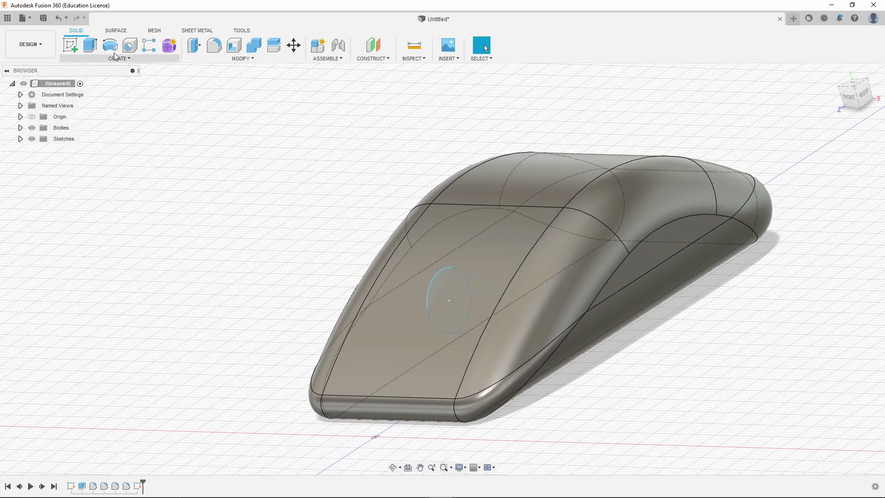
# Extrude the circle as a symmetric 3 mm cut through the sloped top
pyautogui.click(89, 47)
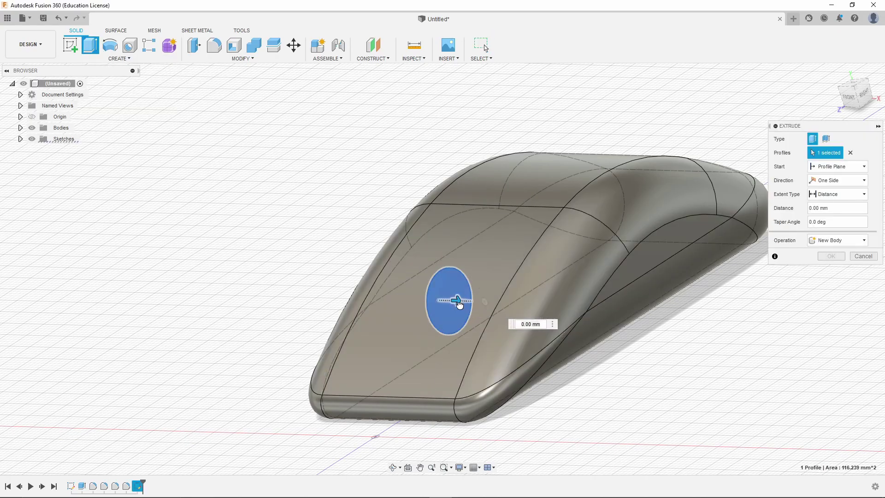
pyautogui.moveTo(455, 300); pyautogui.dragTo(484, 302)
pyautogui.moveTo(484, 302)
pyautogui.keyDown('shift'); pyautogui.mouseDown(button='middle')
pyautogui.moveTo(452, 323)
pyautogui.moveTo(513, 236)
pyautogui.mouseUp(button='middle'); pyautogui.keyUp('shift')
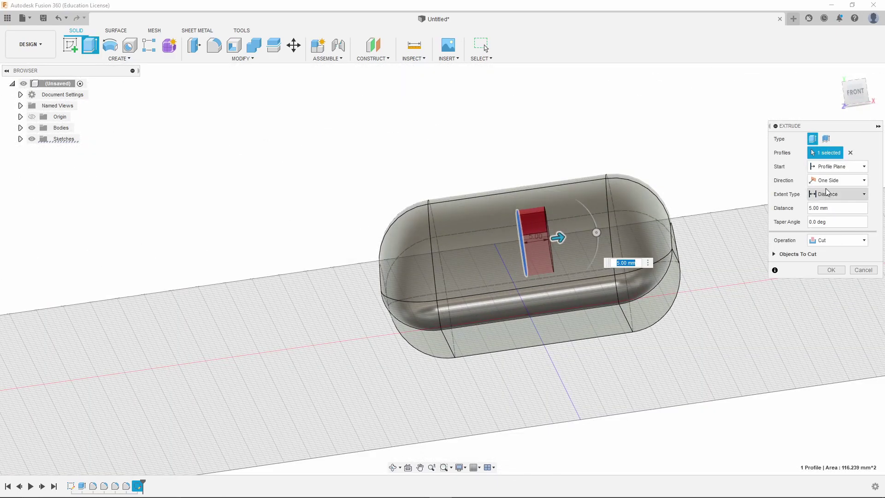
pyautogui.click(838, 181)
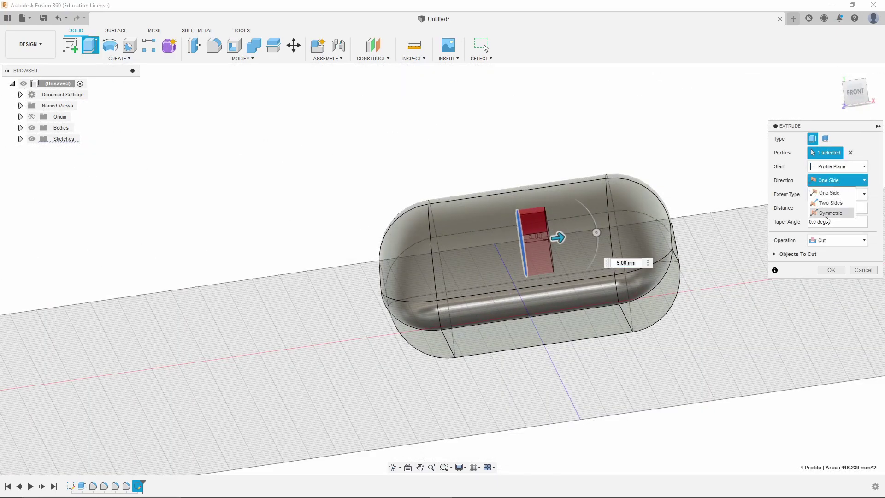
pyautogui.click(827, 216)
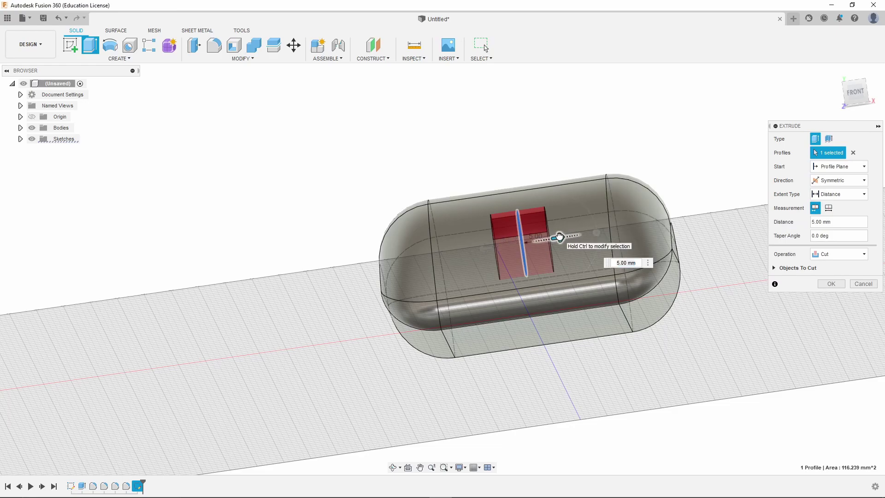
pyautogui.moveTo(559, 237); pyautogui.dragTo(548, 239)
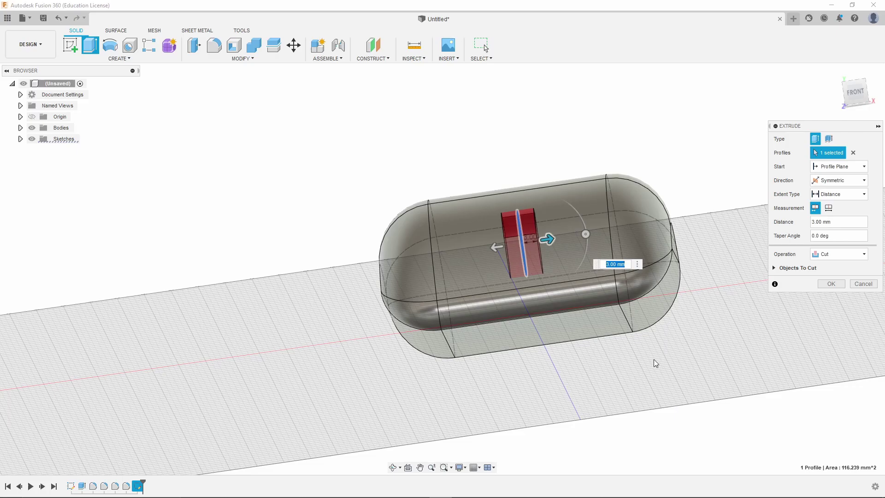
pyautogui.moveTo(653, 359)
pyautogui.keyDown('shift'); pyautogui.mouseDown(button='middle')
pyautogui.moveTo(645, 399)
pyautogui.moveTo(560, 372)
pyautogui.mouseUp(button='middle'); pyautogui.keyUp('shift')
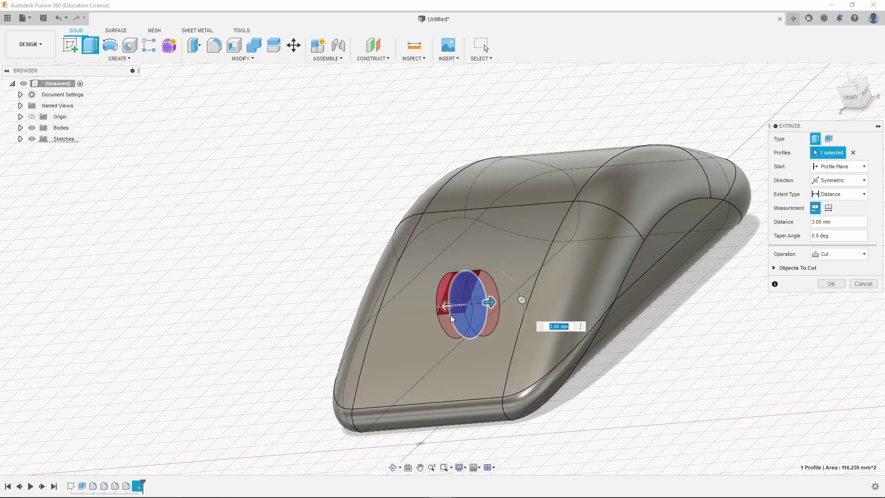
pyautogui.scroll(3, 450, 315)
pyautogui.scroll(2, 440, 312)
pyautogui.scroll(2, 443, 263)
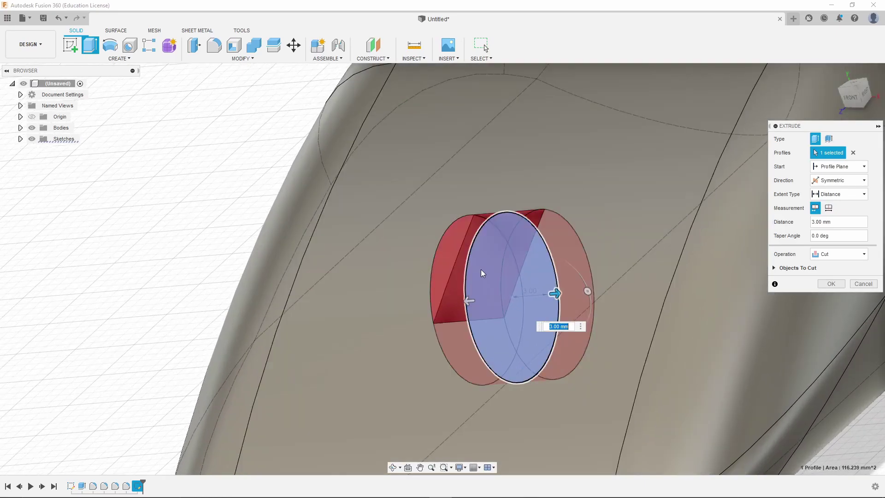
pyautogui.scroll(2, 484, 269)
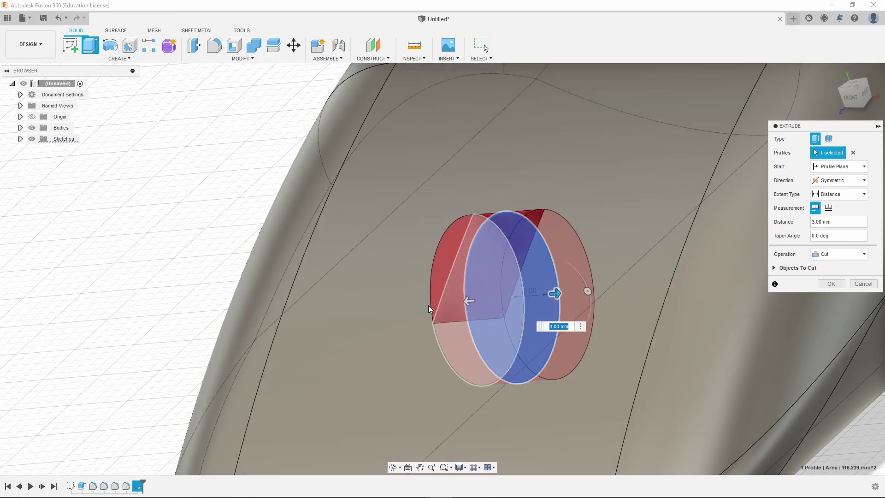
pyautogui.scroll(-3, 180, 200)
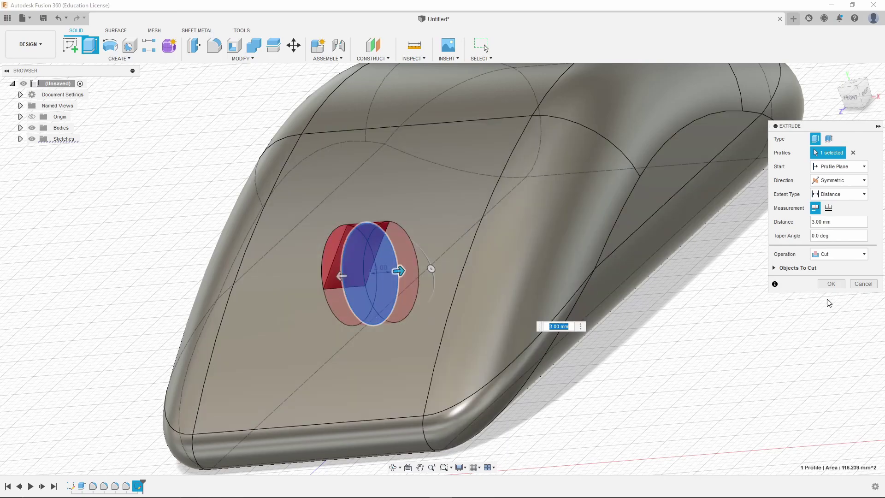
# Switch the 3 mm extrusion from Cut to New Body and confirm the wheel cylinder
pyautogui.click(824, 256)
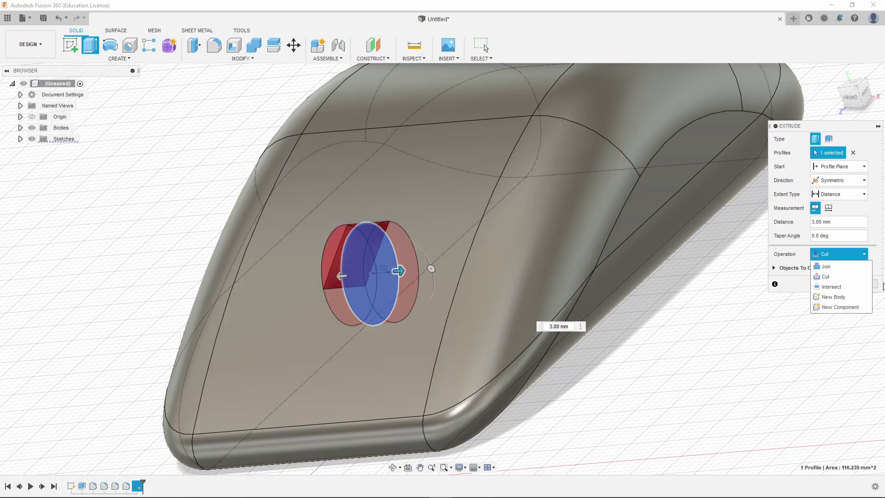
pyautogui.click(837, 301)
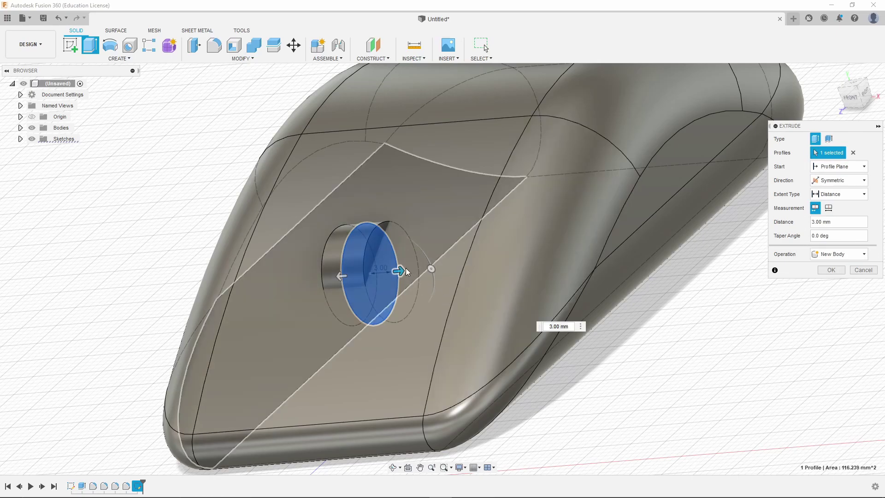
pyautogui.click(831, 270)
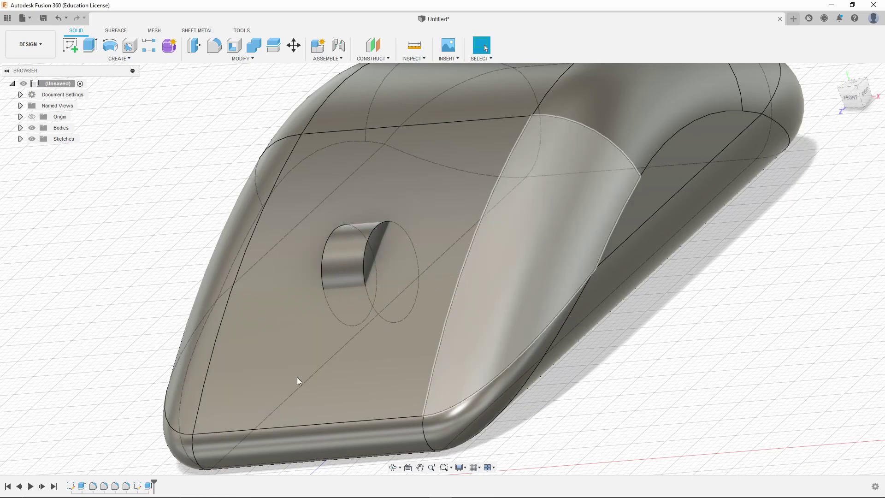
pyautogui.keyDown('shift'); pyautogui.moveTo(557, 339); pyautogui.dragTo(530, 339, button='middle'); pyautogui.keyUp('shift')
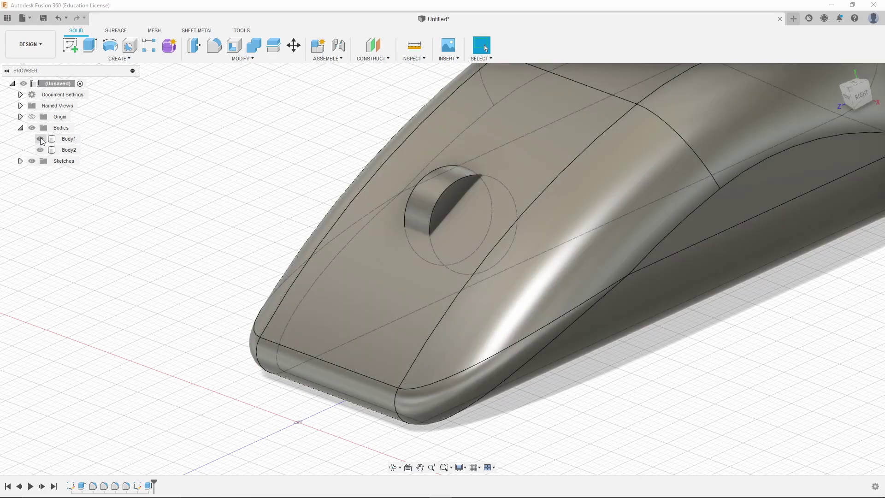
pyautogui.click(40, 139)
pyautogui.click(39, 138)
pyautogui.click(40, 150)
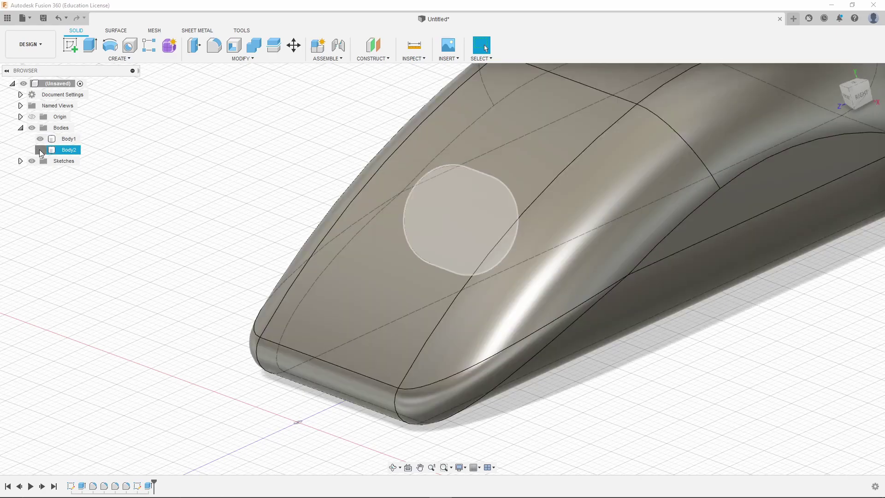
pyautogui.click(40, 150)
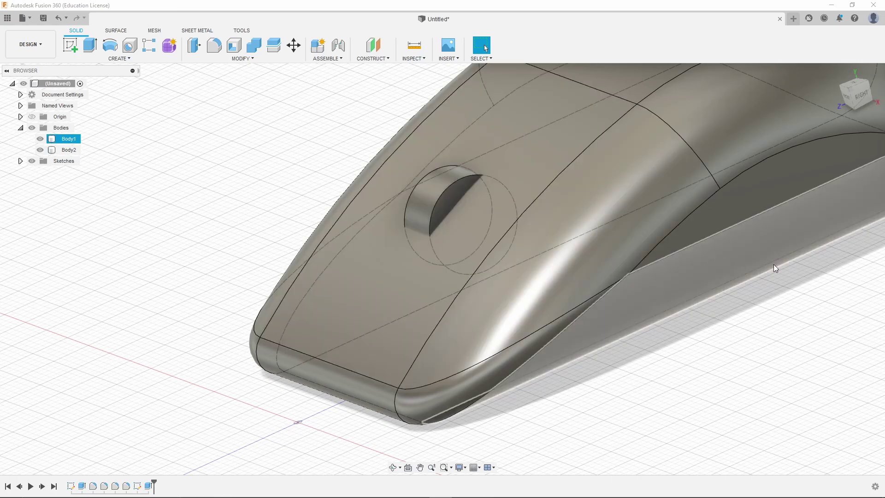
pyautogui.click(89, 44)
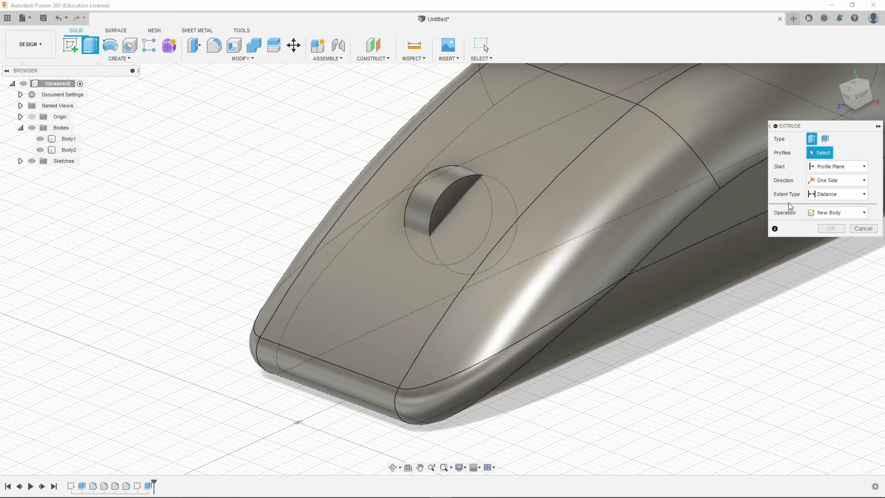
pyautogui.click(837, 212)
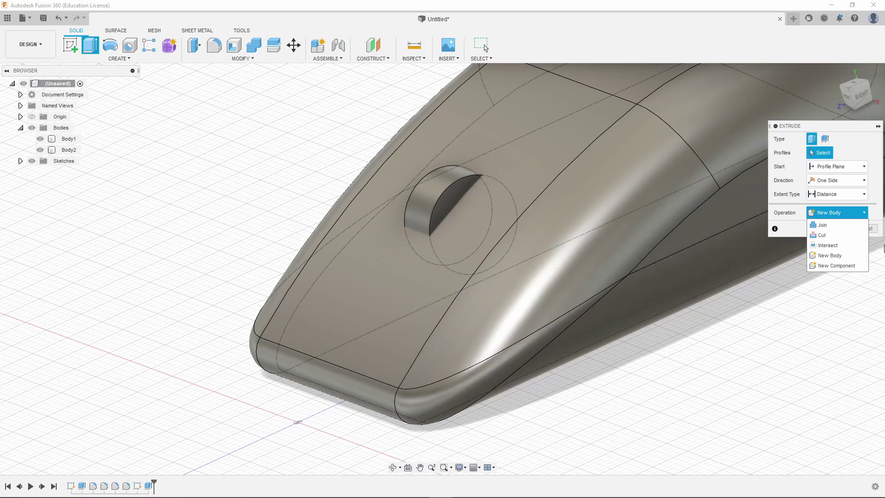
pyautogui.click(870, 233)
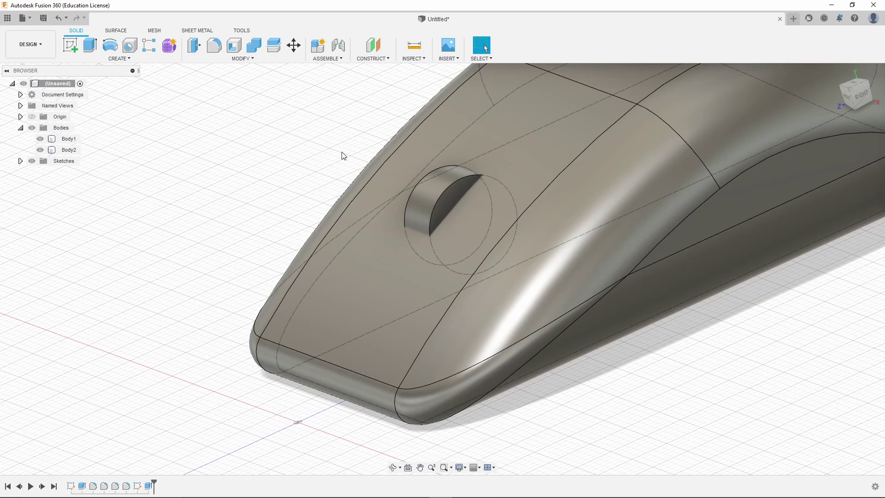
pyautogui.moveTo(678, 381)
pyautogui.keyDown('shift'); pyautogui.mouseDown(button='middle')
pyautogui.moveTo(649, 372)
pyautogui.moveTo(661, 378)
pyautogui.mouseUp(button='middle'); pyautogui.keyUp('shift')
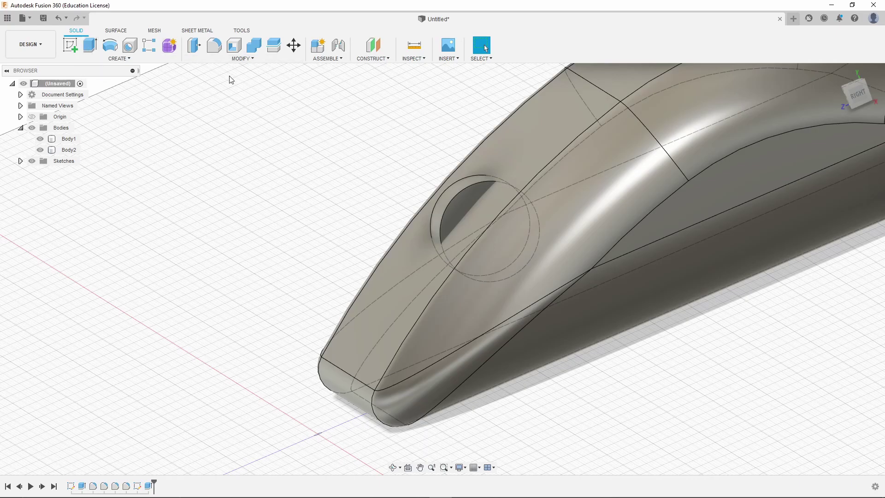
# Apply a 1 mm fillet to both circular end faces of the wheel cylinder
pyautogui.click(212, 50)
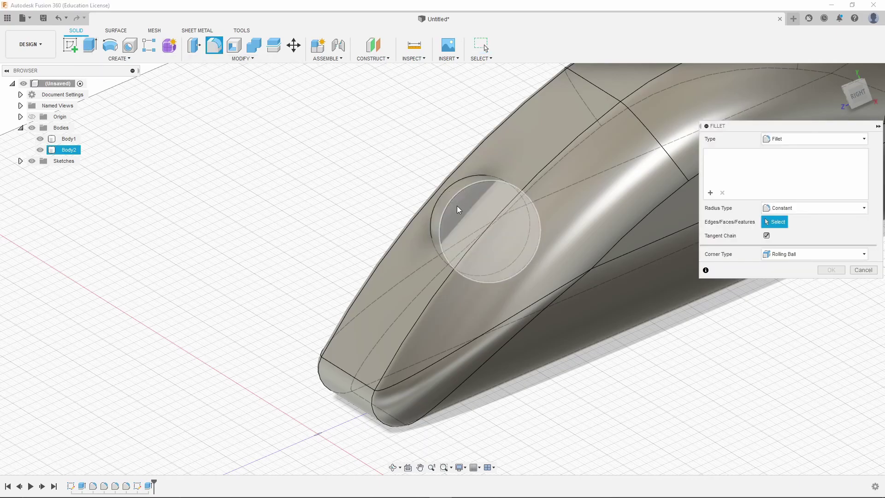
pyautogui.click(458, 205)
pyautogui.keyDown('shift'); pyautogui.moveTo(457, 205); pyautogui.dragTo(525, 290, button='middle'); pyautogui.keyUp('shift')
pyautogui.keyDown('shift'); pyautogui.moveTo(602, 235); pyautogui.dragTo(404, 266, button='middle'); pyautogui.keyUp('shift')
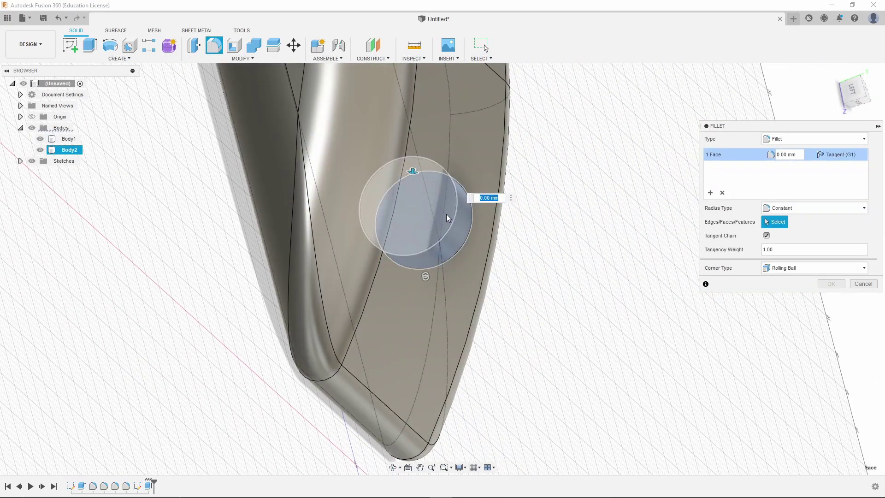
pyautogui.click(447, 214)
pyautogui.moveTo(395, 148)
pyautogui.keyDown('shift'); pyautogui.mouseDown(button='middle')
pyautogui.moveTo(341, 144)
pyautogui.moveTo(812, 284)
pyautogui.mouseUp(button='middle'); pyautogui.keyUp('shift')
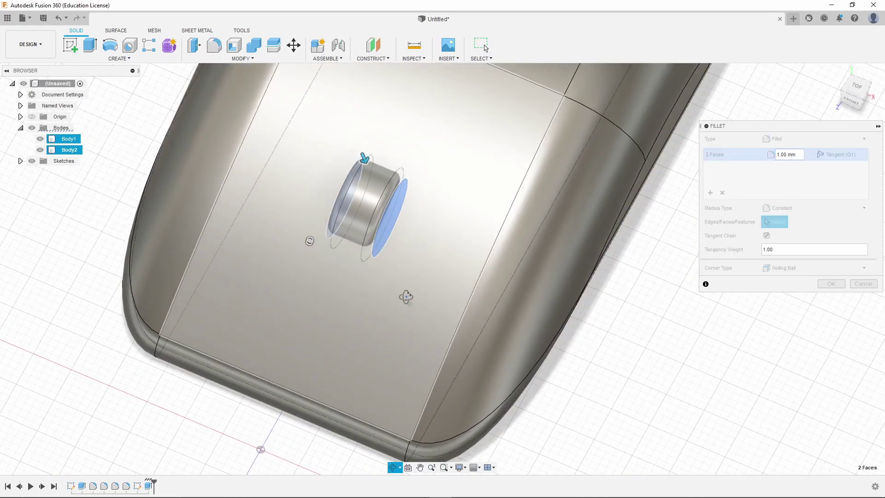
pyautogui.click(830, 286)
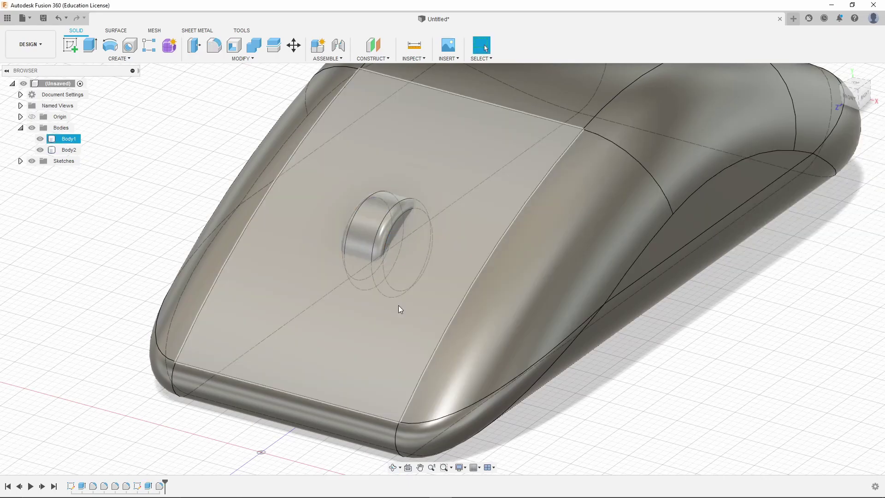
pyautogui.keyDown('shift'); pyautogui.moveTo(398, 305); pyautogui.dragTo(365, 294, button='middle'); pyautogui.keyUp('shift')
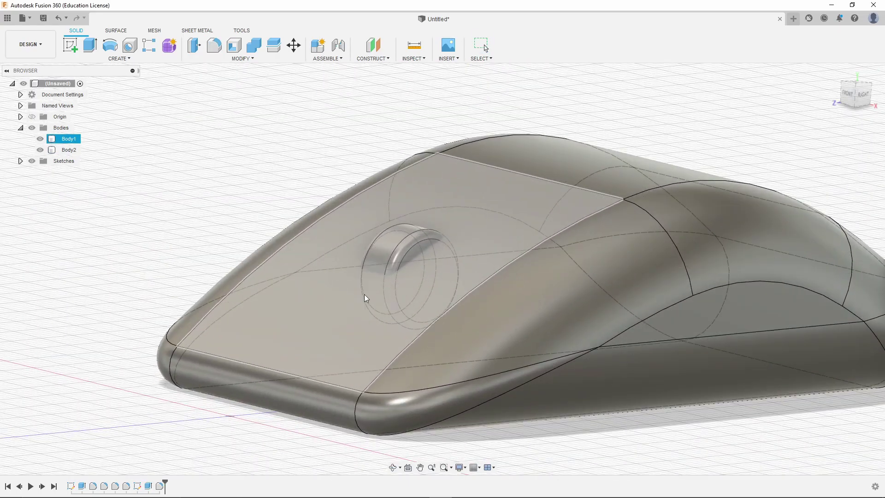
pyautogui.press('Escape')
# From the Right view, move the wheel body 1 mm so it sinks into the sloped top
pyautogui.click(863, 96)
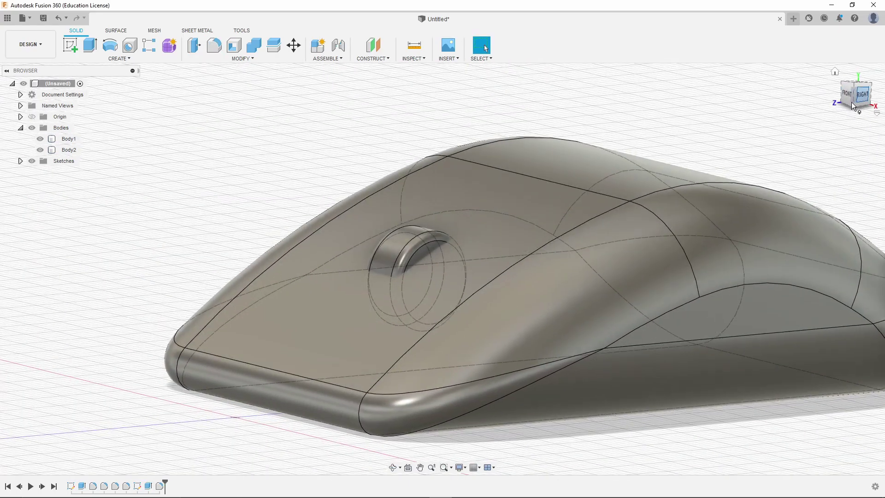
pyautogui.moveTo(376, 278); pyautogui.dragTo(200, 236, button='middle')
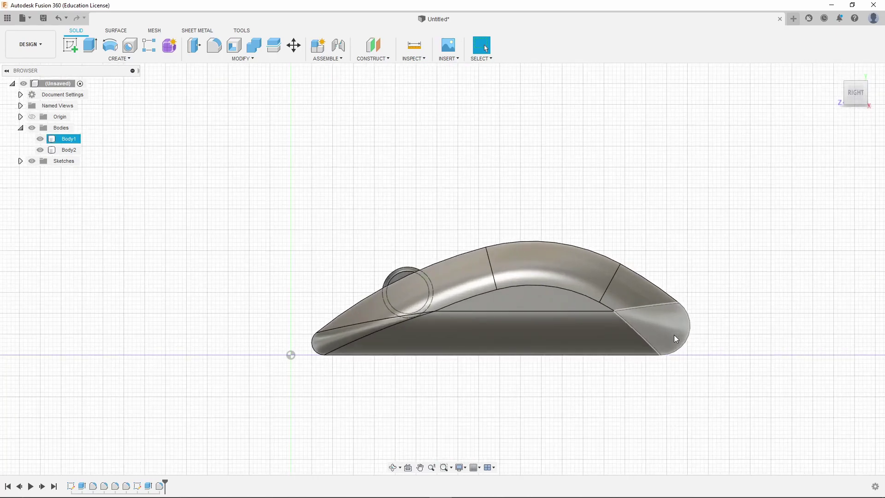
pyautogui.scroll(3, 310, 174)
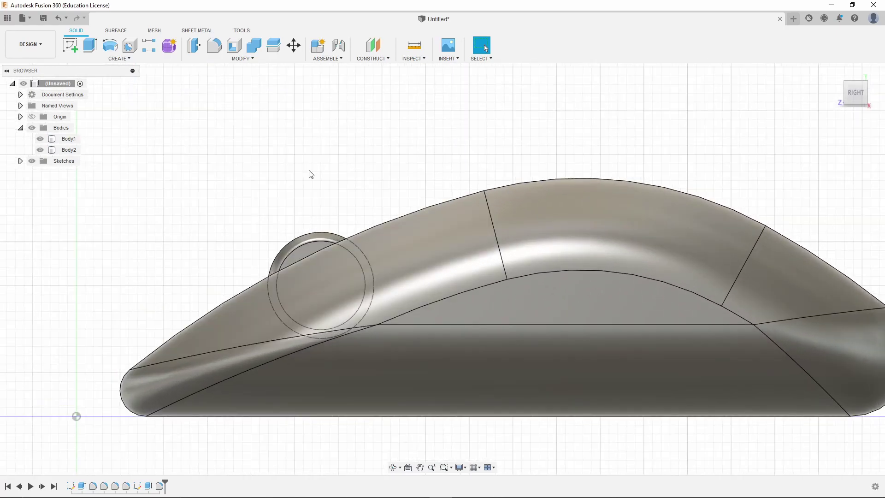
pyautogui.click(295, 46)
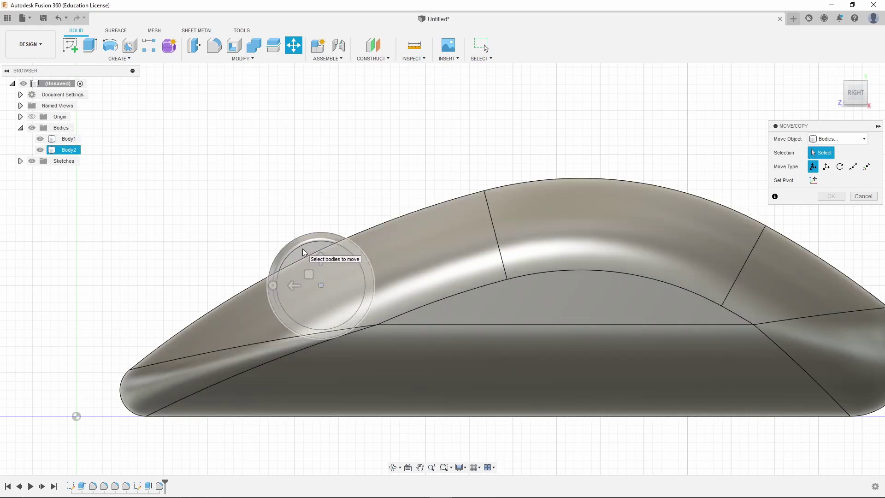
pyautogui.click(308, 253)
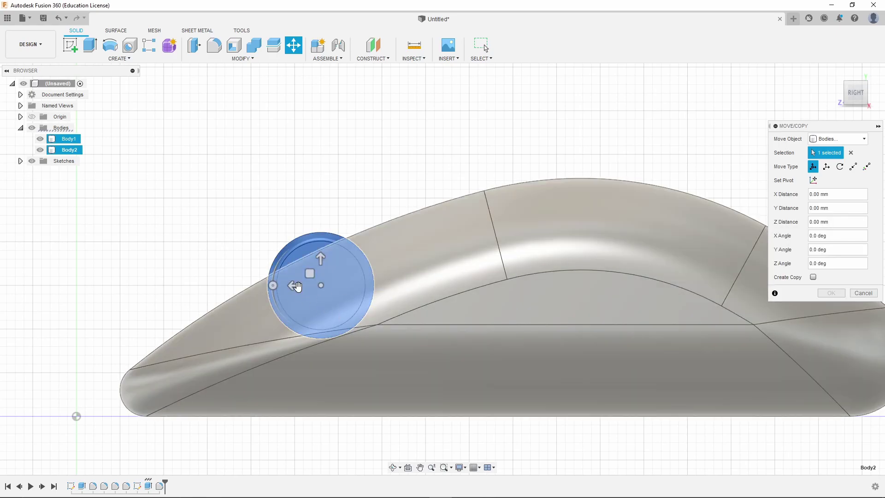
pyautogui.moveTo(296, 287); pyautogui.dragTo(248, 287)
pyautogui.moveTo(275, 257); pyautogui.dragTo(275, 86)
pyautogui.keyDown('shift'); pyautogui.moveTo(277, 90); pyautogui.dragTo(355, 215, button='middle'); pyautogui.keyUp('shift')
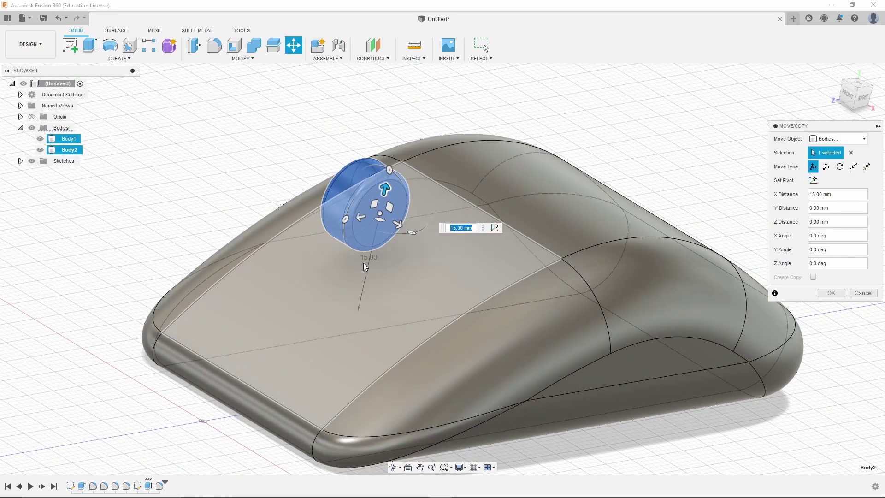
pyautogui.scroll(3, 364, 263)
pyautogui.scroll(3, 367, 270)
pyautogui.scroll(2, 373, 280)
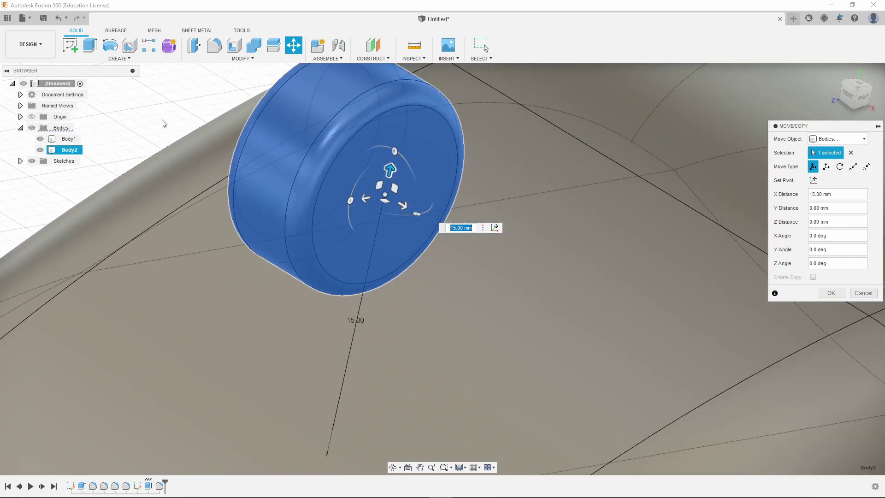
pyautogui.scroll(-5, 435, 308)
pyautogui.moveTo(435, 309)
pyautogui.keyDown('shift'); pyautogui.mouseDown(button='middle')
pyautogui.moveTo(631, 431)
pyautogui.moveTo(472, 249)
pyautogui.moveTo(296, 286)
pyautogui.moveTo(259, 163)
pyautogui.mouseUp(button='middle'); pyautogui.keyUp('shift')
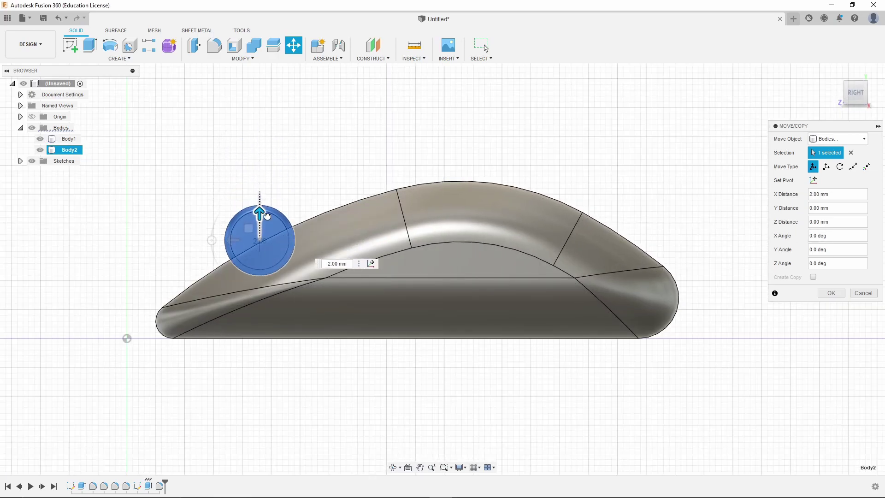
pyautogui.moveTo(261, 139); pyautogui.dragTo(259, 213)
pyautogui.moveTo(233, 240)
pyautogui.mouseDown()
pyautogui.moveTo(273, 240)
pyautogui.moveTo(255, 252)
pyautogui.mouseUp()
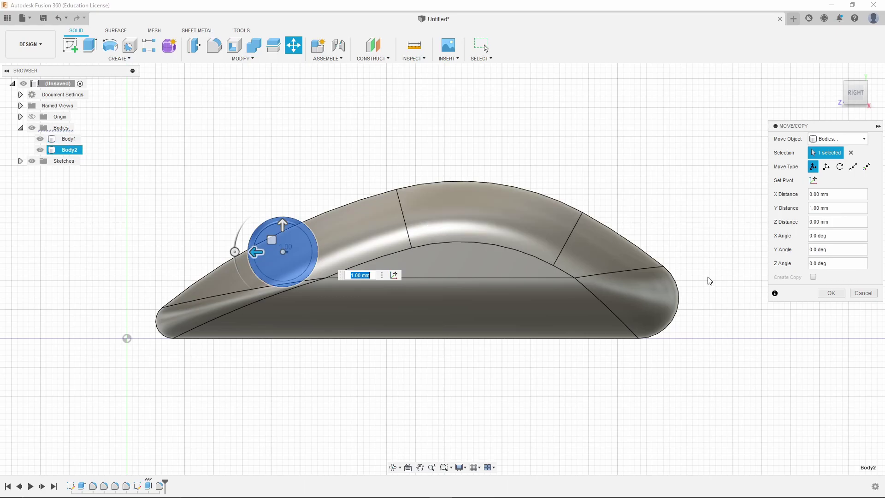
pyautogui.click(831, 293)
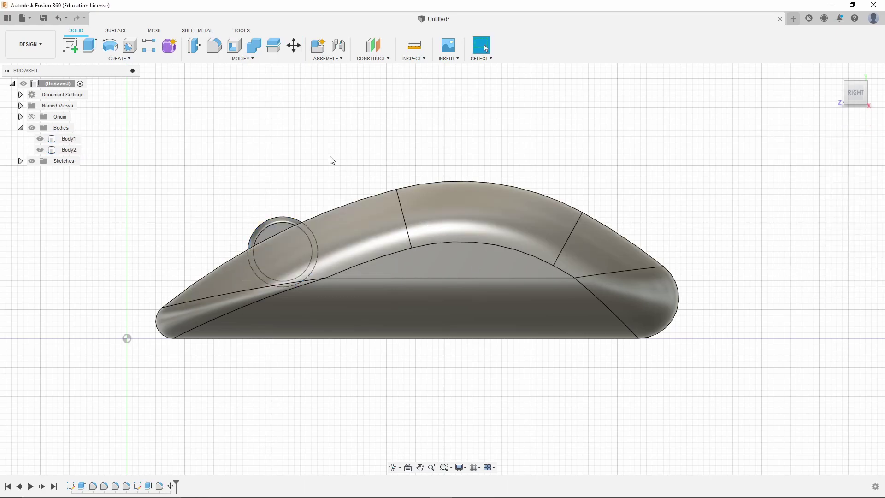
# Switch to Shaded with Visible Edges Only and orbit to a low front view
pyautogui.press('F6')
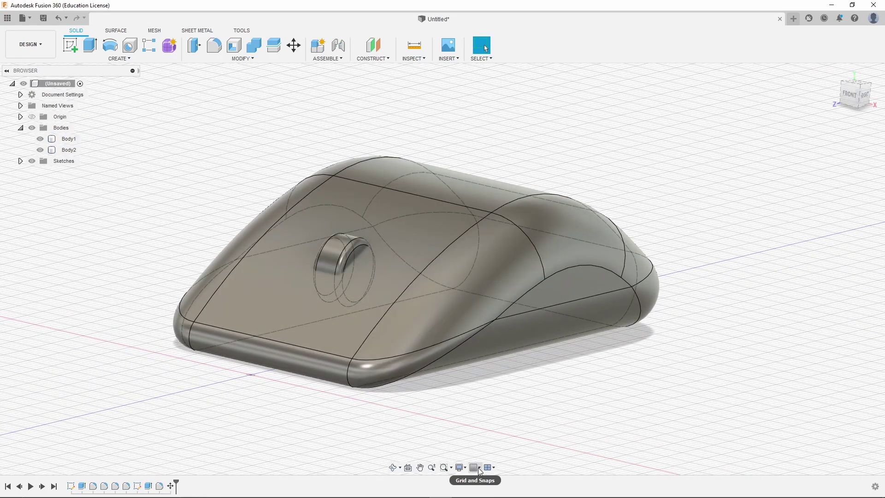
pyautogui.click(460, 468)
pyautogui.moveTo(498, 395)
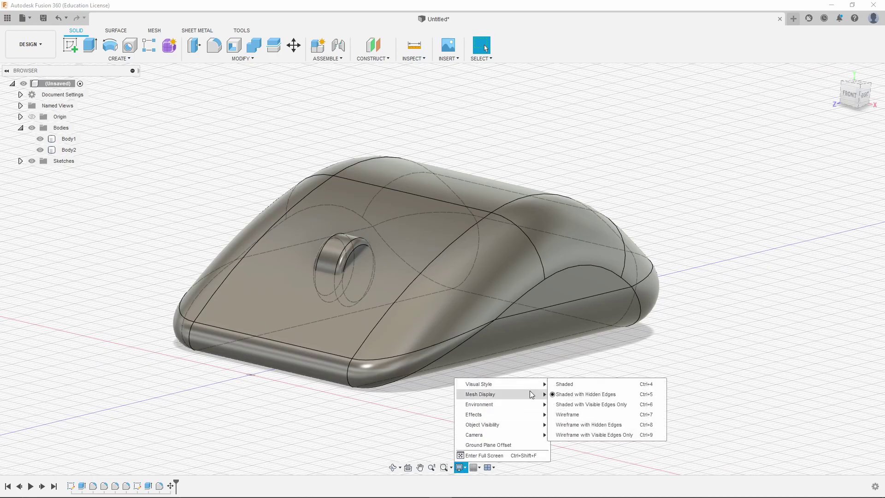
pyautogui.click(598, 407)
pyautogui.scroll(-1, 550, 352)
pyautogui.moveTo(609, 388)
pyautogui.keyDown('shift'); pyautogui.mouseDown(button='middle')
pyautogui.moveTo(391, 414)
pyautogui.moveTo(362, 429)
pyautogui.moveTo(367, 421)
pyautogui.mouseUp(button='middle'); pyautogui.keyUp('shift')
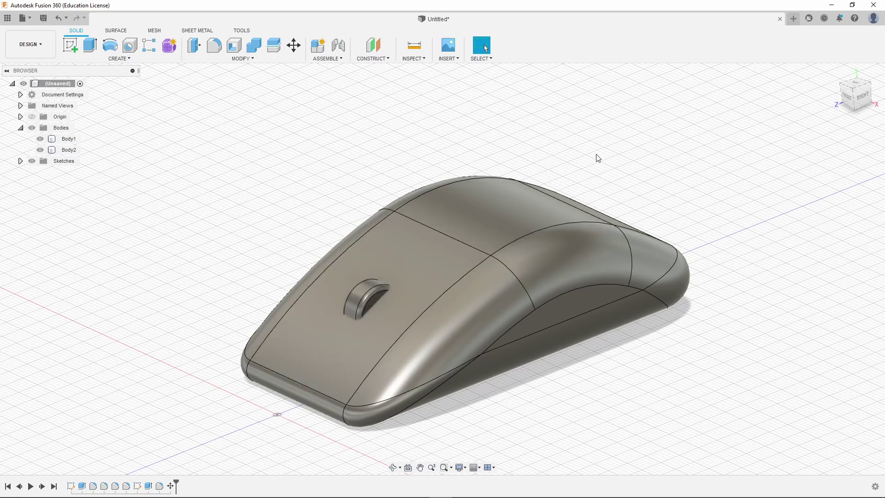
# Select the mouse's rear top face and check its options menu, then dismiss it
pyautogui.click(477, 225)
pyautogui.rightClick(476, 224)
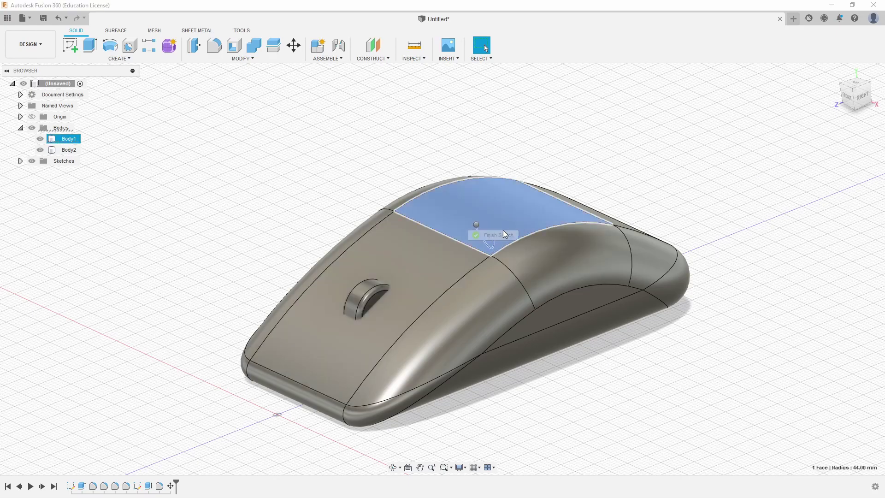
pyautogui.rightClick(473, 225)
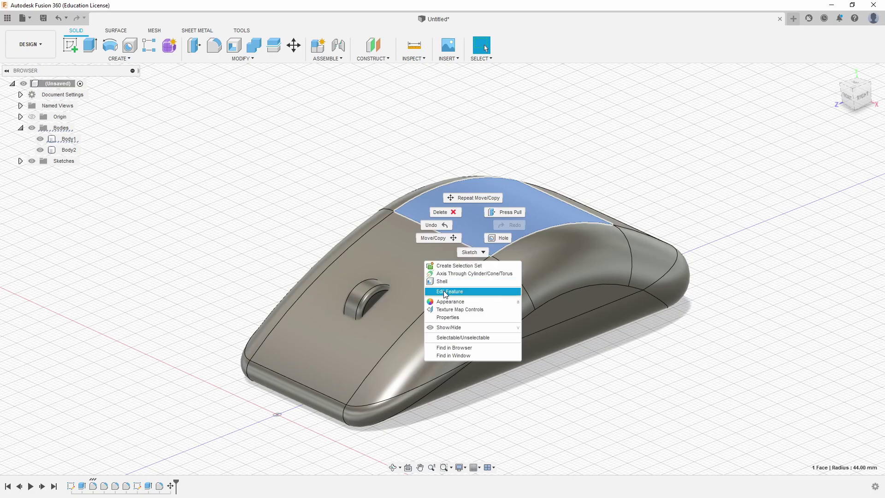
pyautogui.click(448, 307)
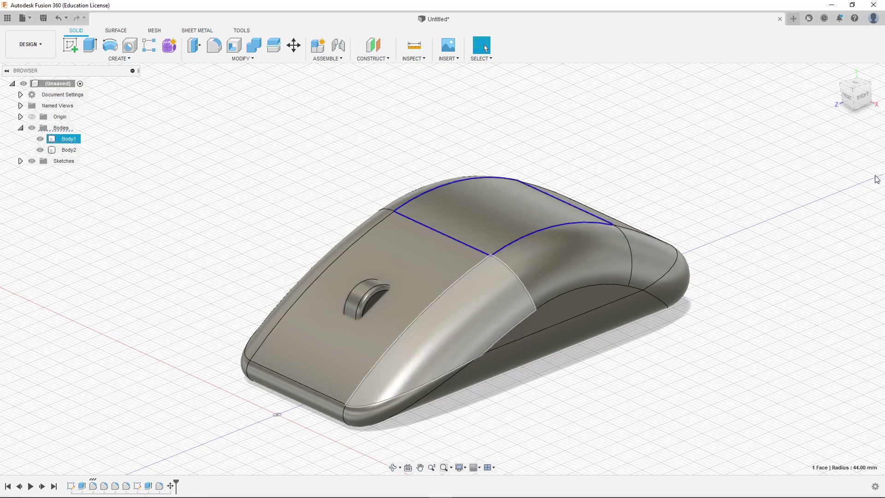
# Apply Nickel - Polished to all of Body1, removing the face-level appearances
pyautogui.press('a')
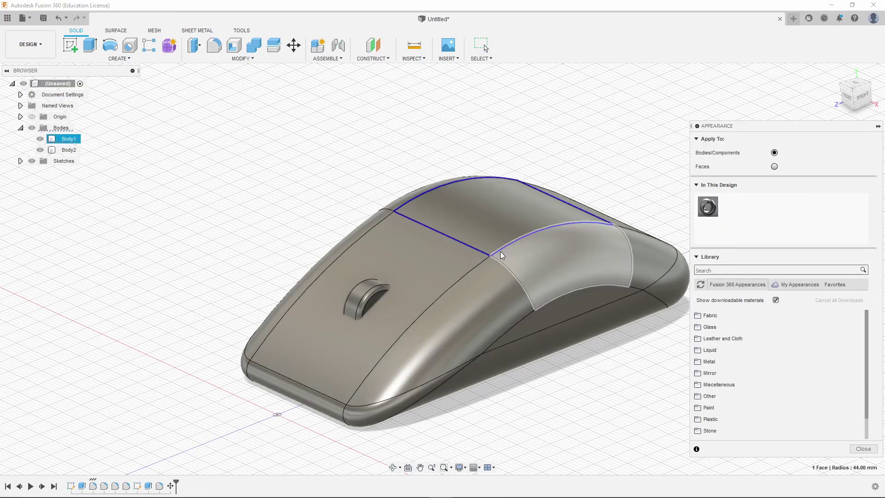
pyautogui.scroll(2, 519, 332)
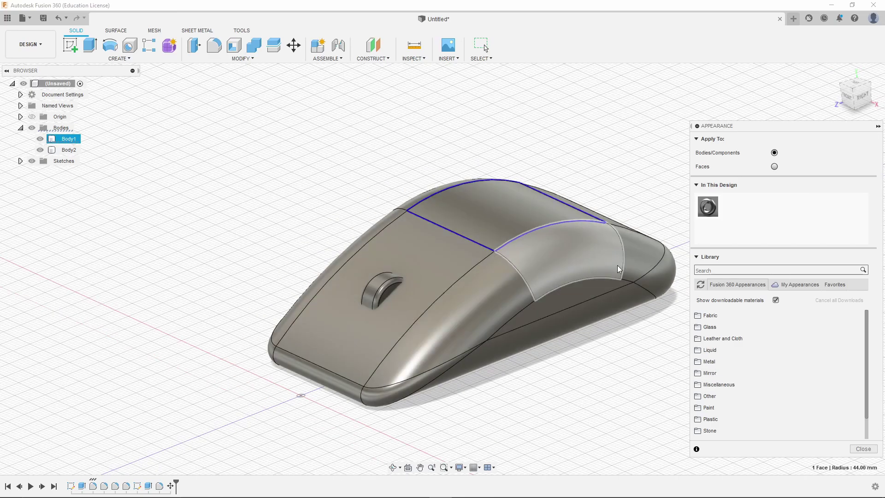
pyautogui.click(706, 363)
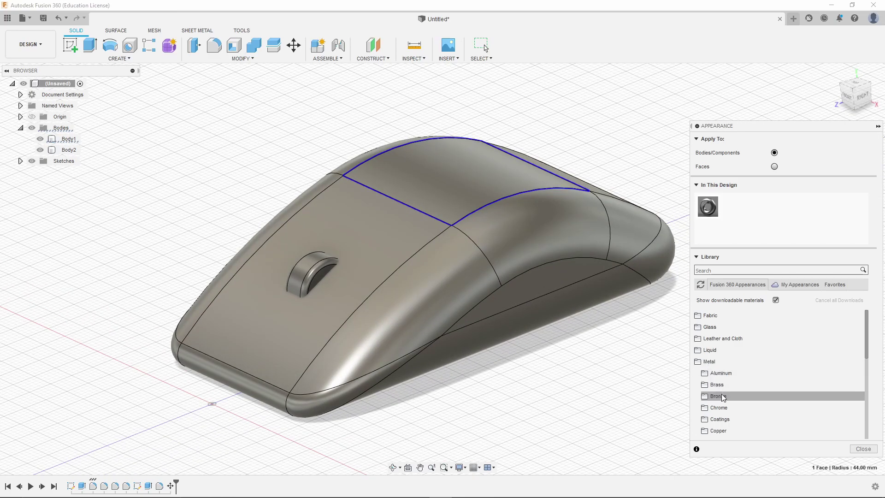
pyautogui.scroll(-1, 722, 391)
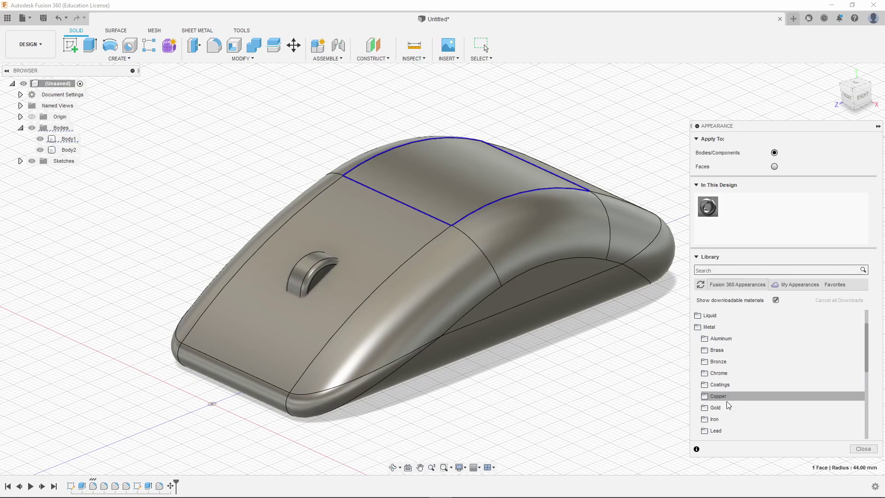
pyautogui.scroll(-3, 726, 398)
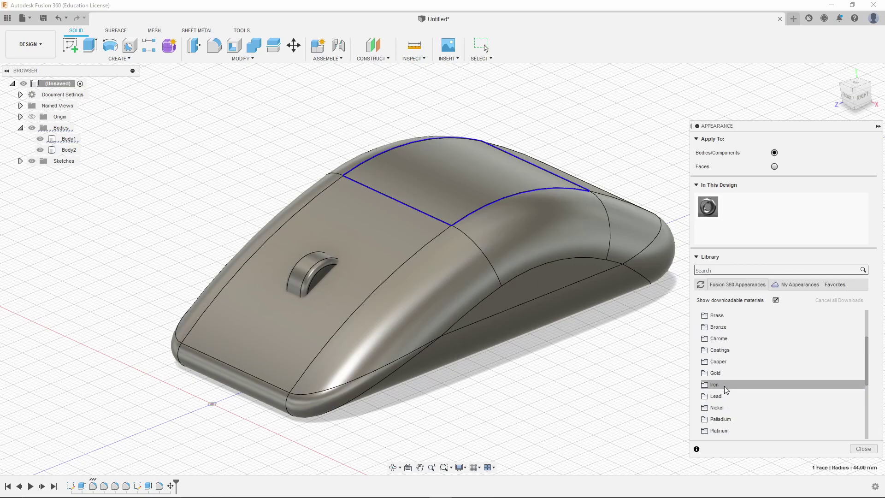
pyautogui.scroll(-3, 724, 387)
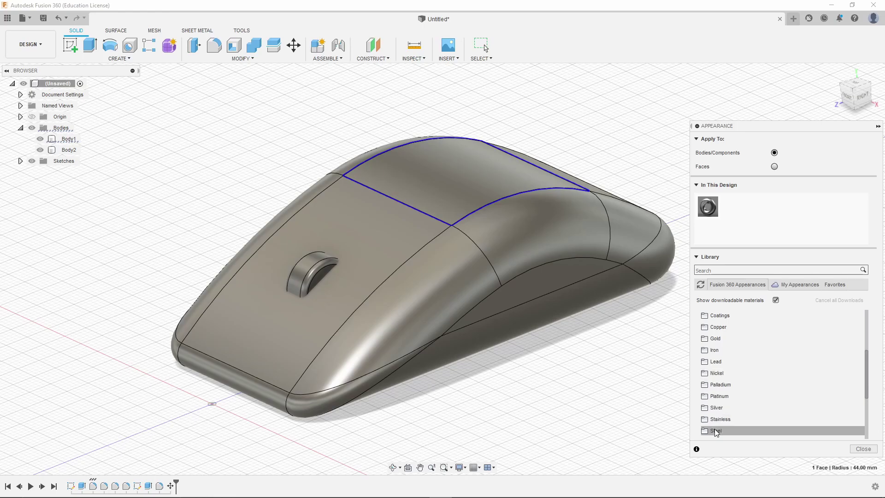
pyautogui.click(717, 373)
pyautogui.scroll(-2, 733, 388)
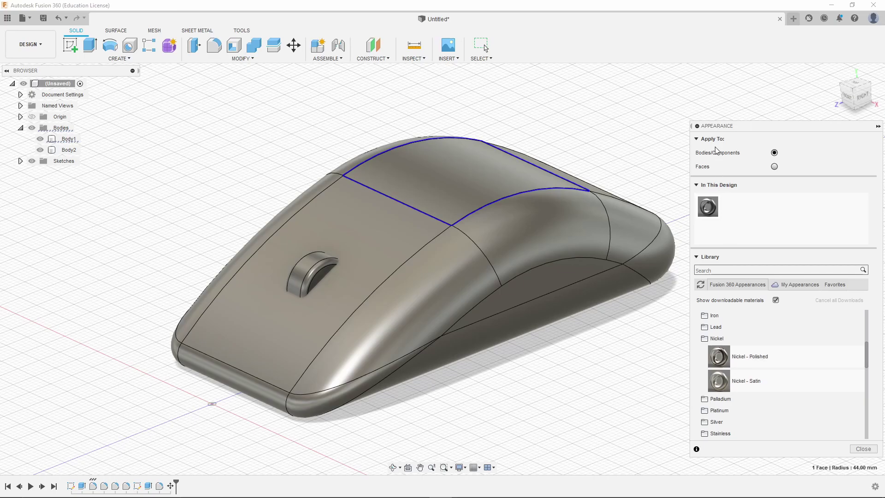
pyautogui.click(519, 170)
pyautogui.moveTo(721, 359); pyautogui.dragTo(453, 186)
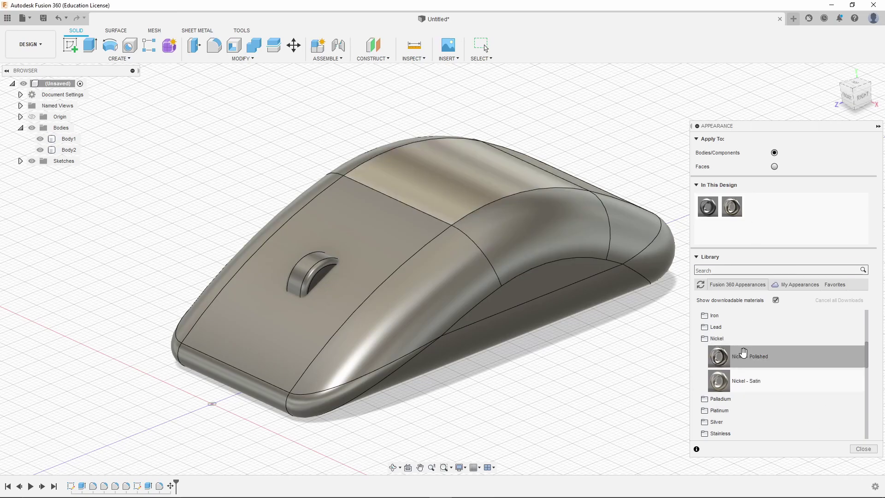
pyautogui.moveTo(744, 352); pyautogui.dragTo(415, 264)
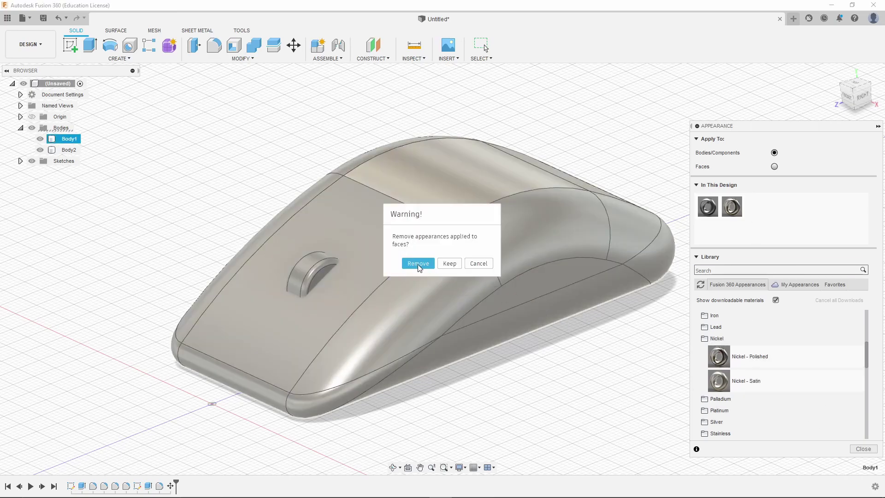
pyautogui.click(418, 263)
pyautogui.moveTo(479, 415)
pyautogui.keyDown('shift'); pyautogui.mouseDown(button='middle')
pyautogui.moveTo(608, 403)
pyautogui.moveTo(516, 396)
pyautogui.moveTo(532, 391)
pyautogui.mouseUp(button='middle'); pyautogui.keyUp('shift')
# Set appearances to Faces and pick 3D Cherry - Figured - Glossy from Wood (Solid) > Finished
pyautogui.click(774, 166)
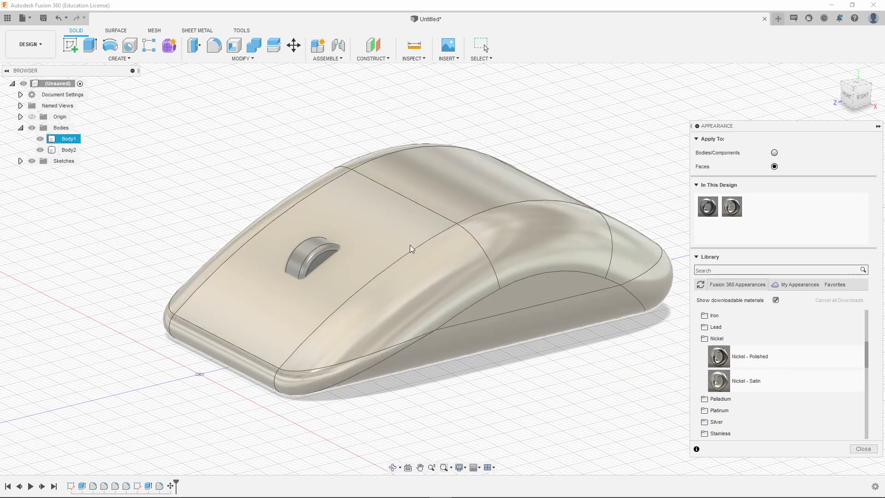
pyautogui.scroll(-2, 744, 385)
pyautogui.scroll(-1, 744, 385)
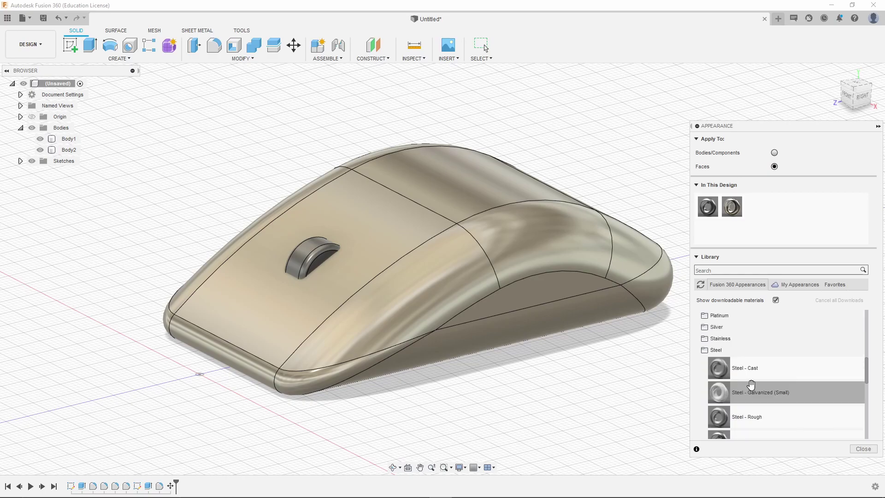
pyautogui.scroll(-2, 751, 385)
pyautogui.scroll(5, 760, 381)
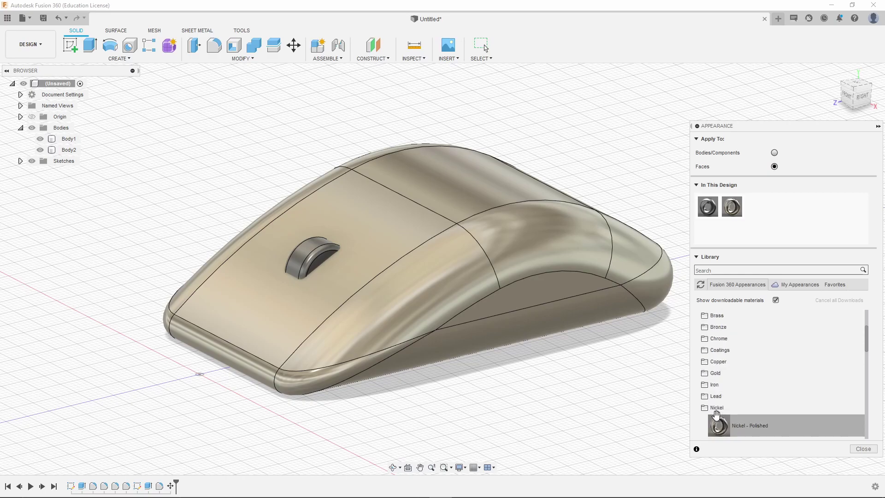
pyautogui.scroll(-1, 717, 414)
pyautogui.scroll(-2, 718, 395)
pyautogui.scroll(-2, 719, 366)
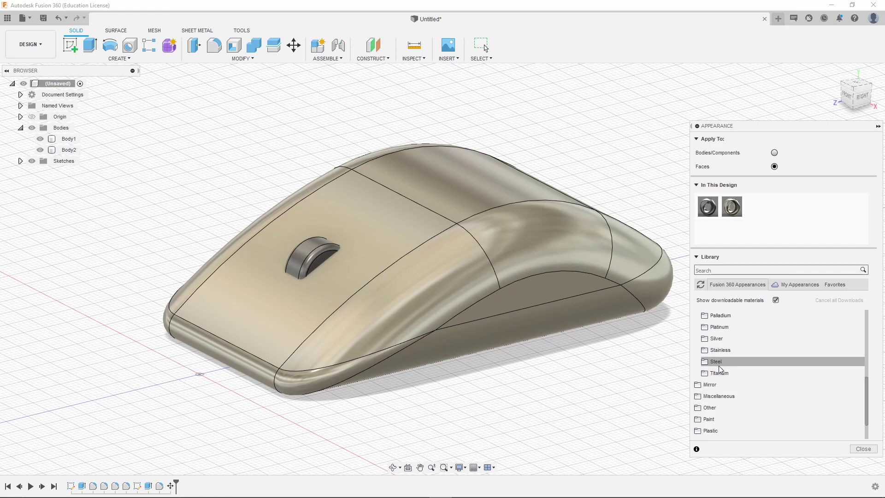
pyautogui.scroll(-1, 726, 367)
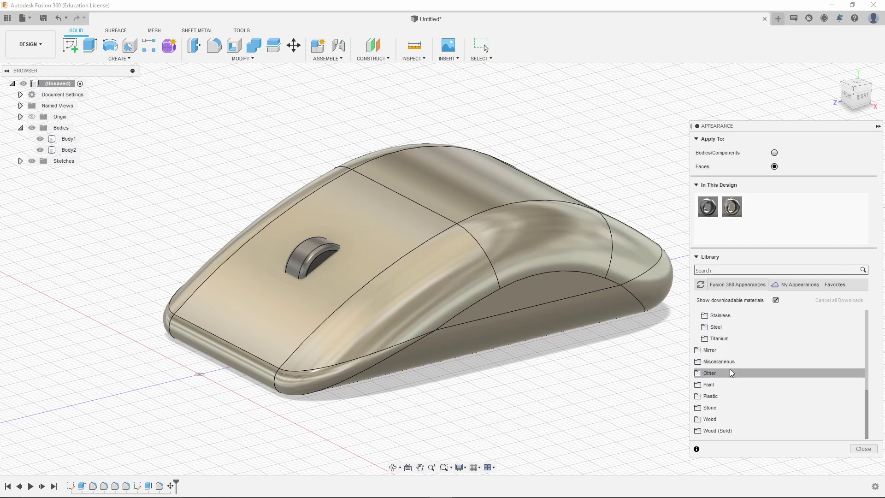
pyautogui.click(705, 420)
pyautogui.scroll(-2, 775, 392)
pyautogui.scroll(-2, 777, 395)
pyautogui.scroll(1, 764, 395)
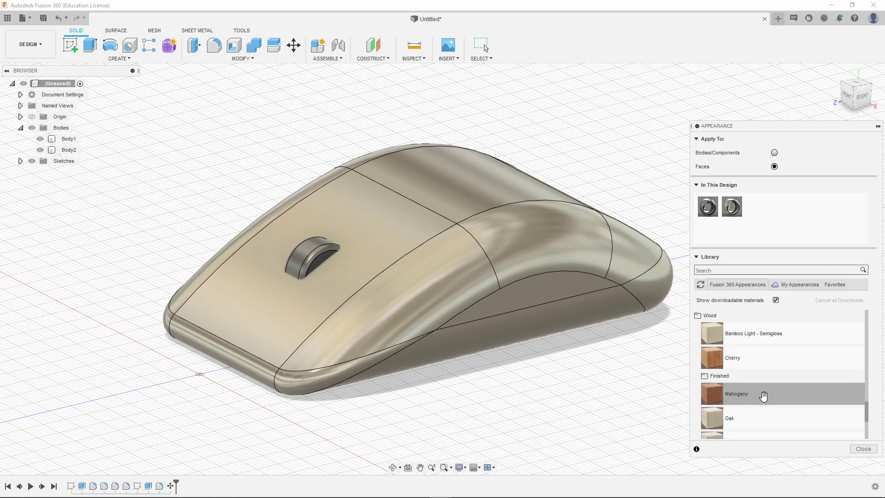
pyautogui.scroll(1, 764, 395)
pyautogui.scroll(-3, 747, 390)
pyautogui.scroll(-1, 743, 395)
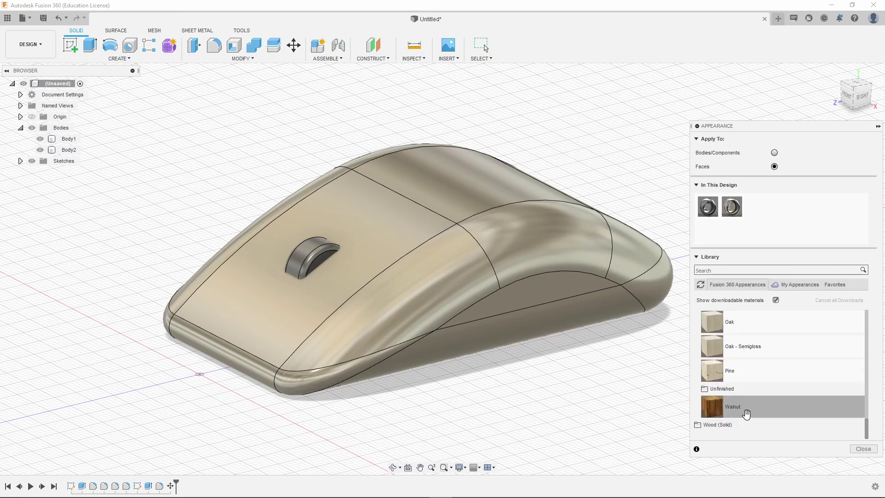
pyautogui.scroll(-2, 712, 415)
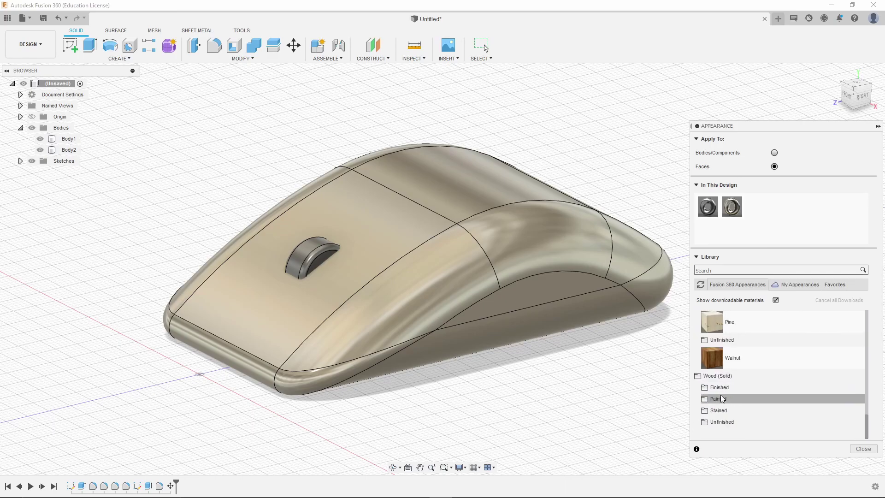
pyautogui.click(719, 387)
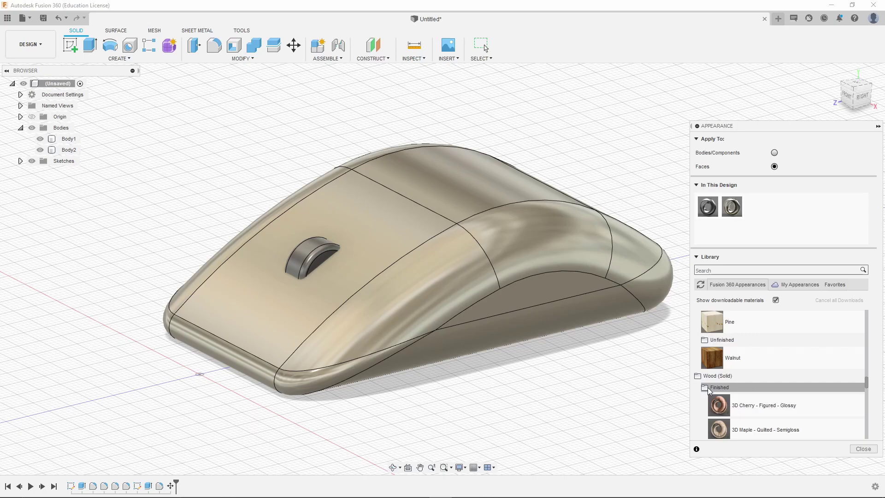
pyautogui.scroll(-2, 787, 388)
pyautogui.click(761, 348)
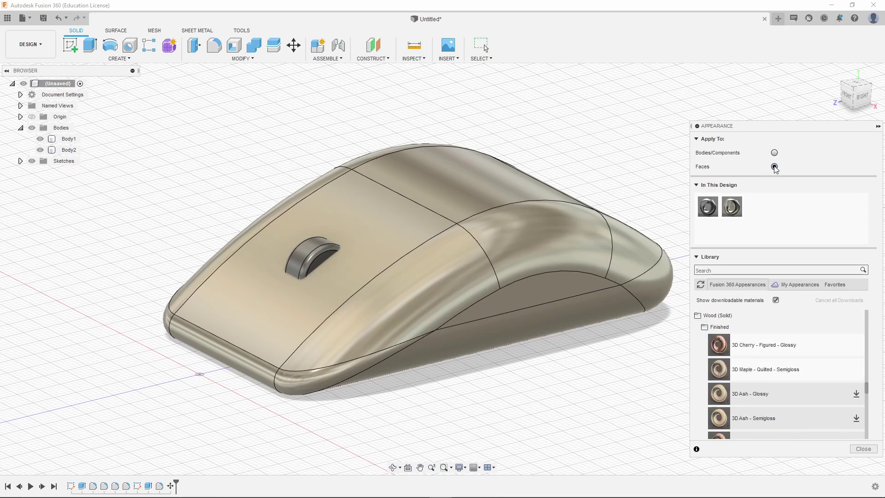
# Drop the 3D cherry wood onto a side face and dismiss the rejection error
pyautogui.click(739, 356)
pyautogui.moveTo(751, 348); pyautogui.dragTo(389, 317)
pyautogui.moveTo(343, 357); pyautogui.dragTo(352, 330)
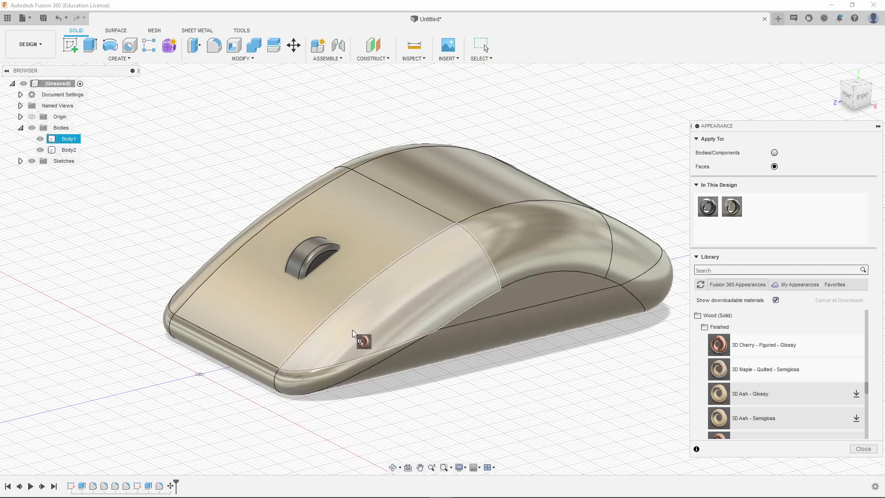
pyautogui.moveTo(418, 300); pyautogui.dragTo(407, 307)
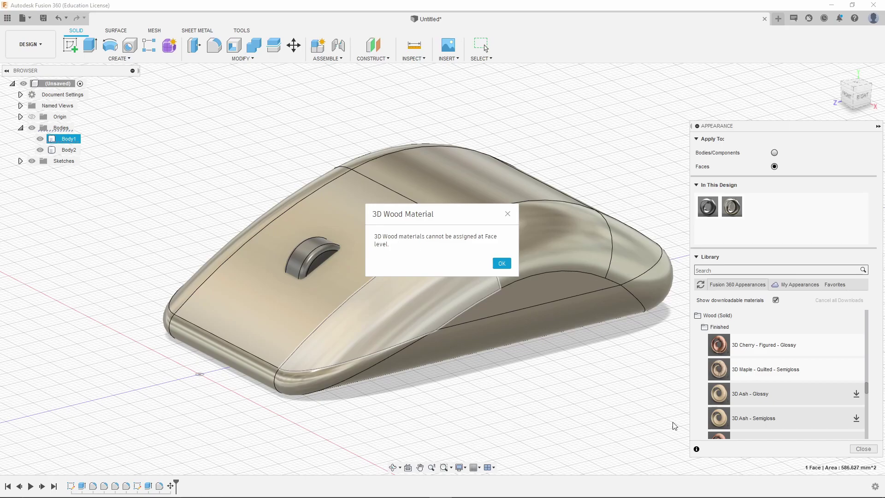
pyautogui.click(501, 264)
pyautogui.scroll(2, 782, 392)
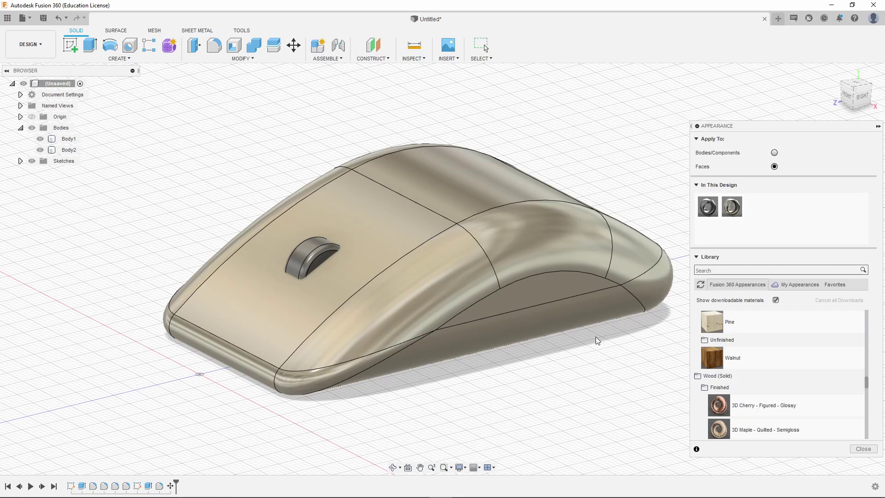
pyautogui.scroll(3, 721, 365)
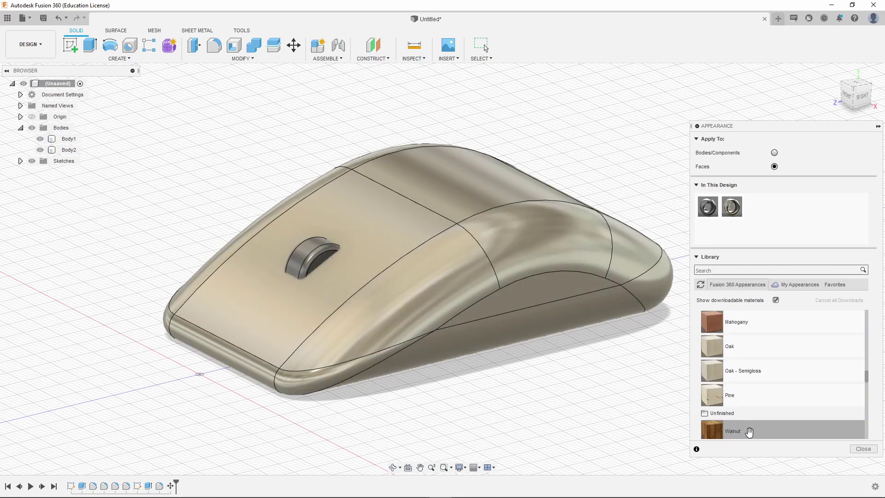
pyautogui.scroll(-2, 718, 415)
pyautogui.scroll(-1, 718, 373)
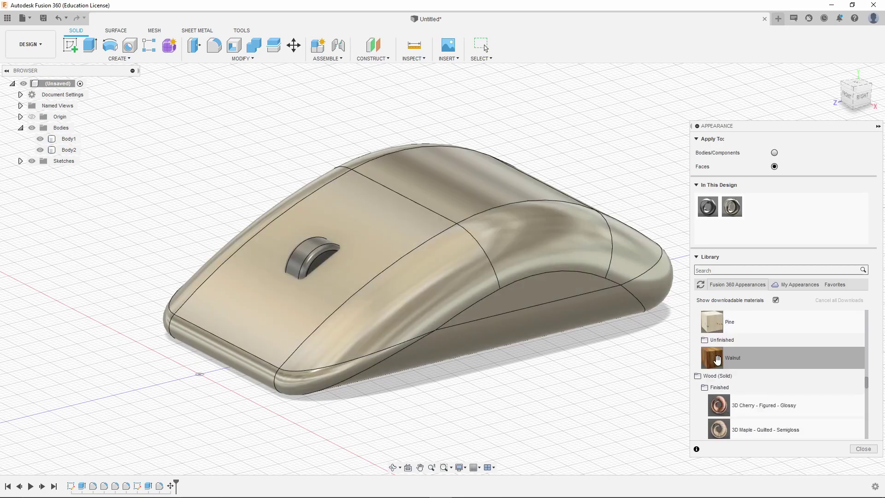
# Apply wood appearances to the left, dark and upper side faces
pyautogui.moveTo(713, 358); pyautogui.dragTo(434, 297)
pyautogui.scroll(2, 540, 355)
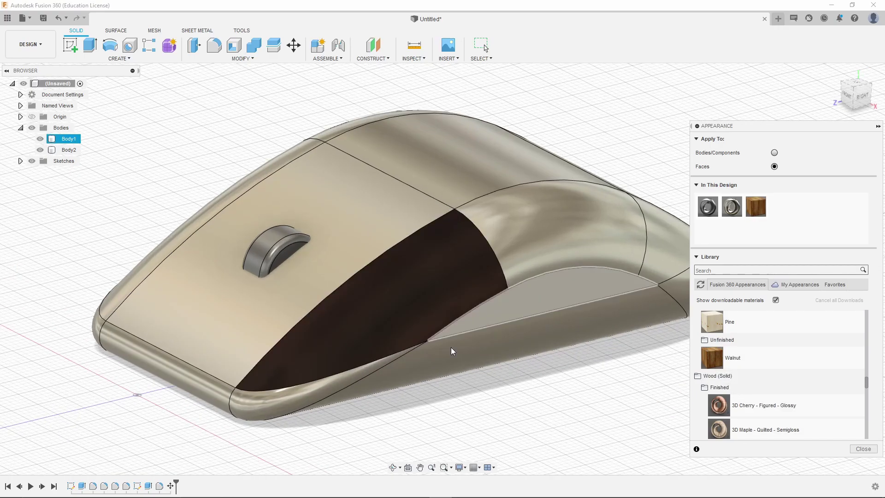
pyautogui.scroll(2, 451, 347)
pyautogui.keyDown('shift'); pyautogui.moveTo(508, 416); pyautogui.dragTo(518, 387, button='middle'); pyautogui.keyUp('shift')
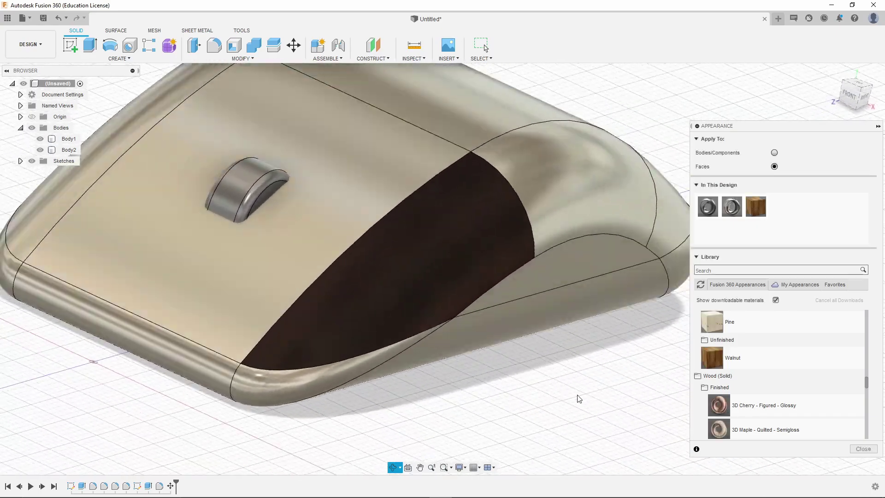
pyautogui.scroll(3, 729, 349)
pyautogui.scroll(2, 729, 350)
pyautogui.moveTo(712, 382); pyautogui.dragTo(443, 296)
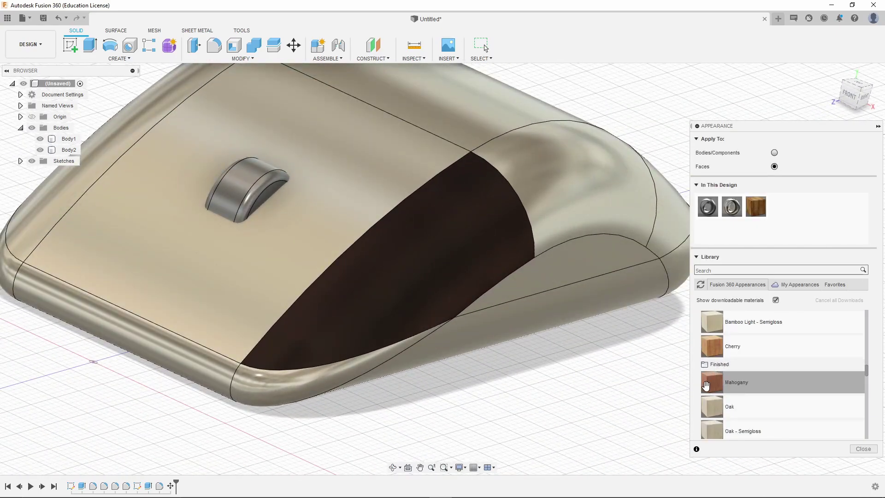
pyautogui.moveTo(712, 346); pyautogui.dragTo(371, 261)
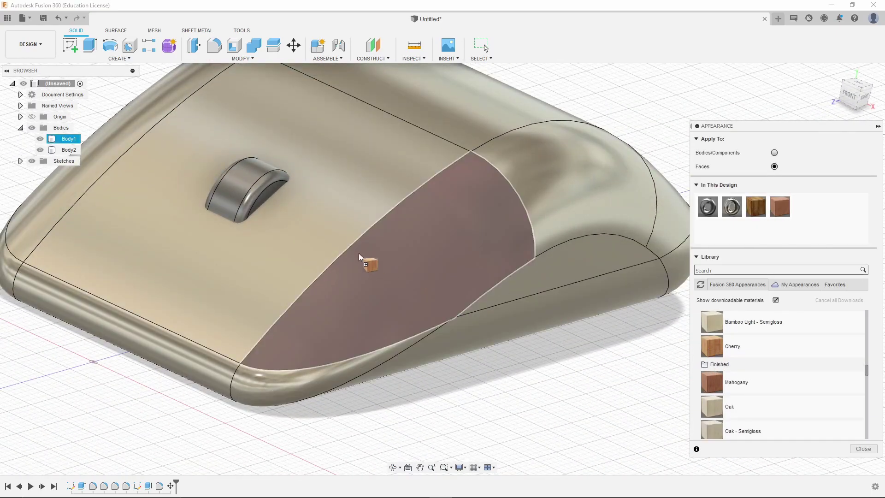
pyautogui.keyDown('shift'); pyautogui.moveTo(561, 428); pyautogui.dragTo(574, 358, button='middle'); pyautogui.keyUp('shift')
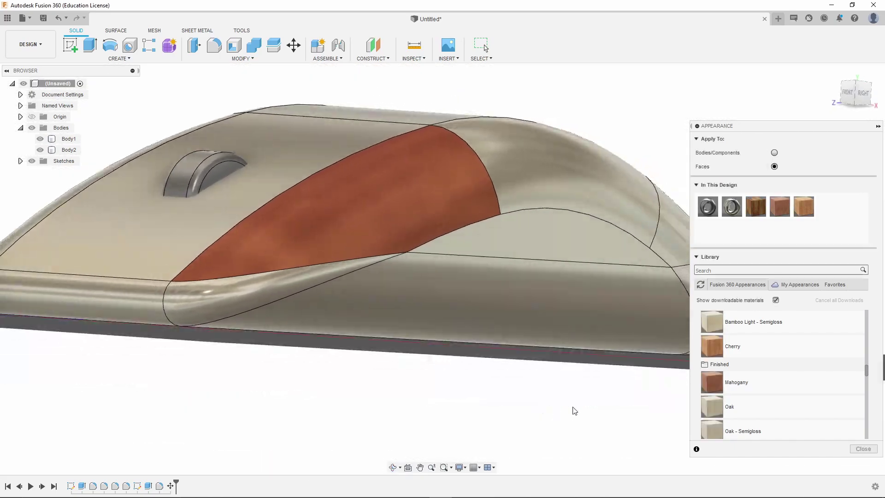
pyautogui.moveTo(713, 346); pyautogui.dragTo(611, 200)
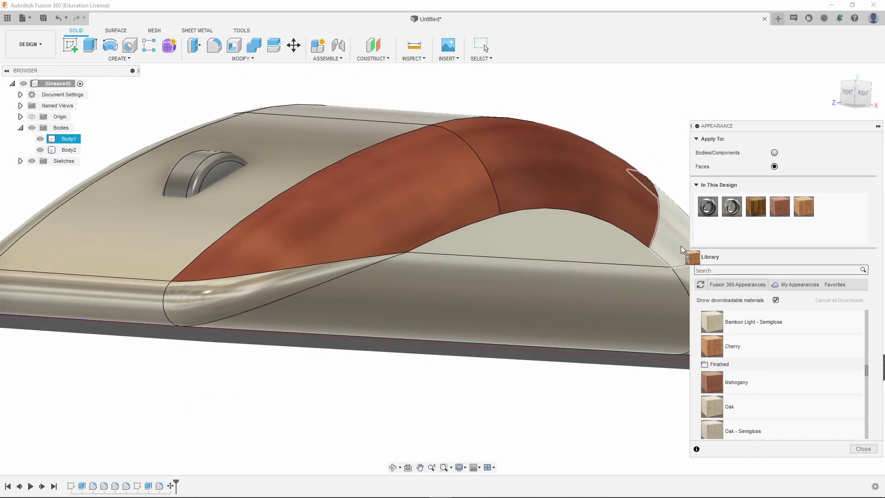
pyautogui.moveTo(712, 346); pyautogui.dragTo(587, 278)
# From the mouse's left side, apply cherry wood to the lower and remaining side faces
pyautogui.moveTo(588, 279)
pyautogui.keyDown('shift'); pyautogui.mouseDown(button='middle')
pyautogui.moveTo(553, 316)
pyautogui.moveTo(547, 384)
pyautogui.mouseUp(button='middle'); pyautogui.keyUp('shift')
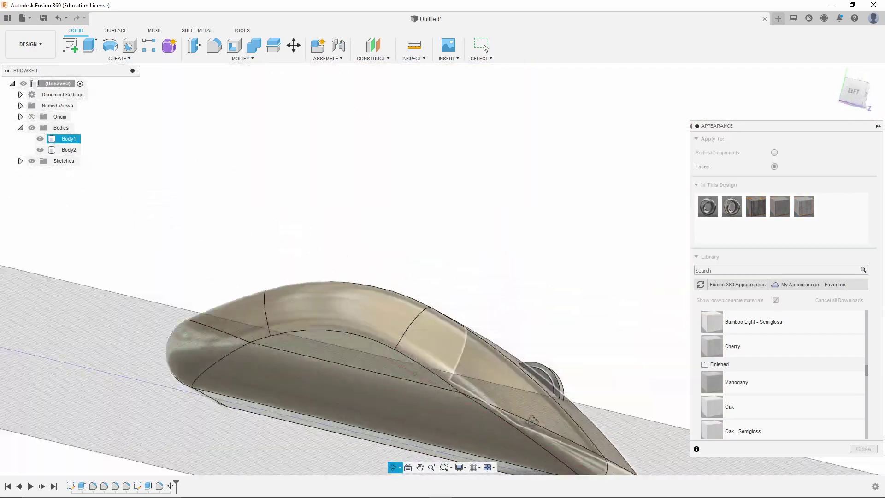
pyautogui.keyDown('shift'); pyautogui.moveTo(547, 384); pyautogui.dragTo(670, 375, button='middle'); pyautogui.keyUp('shift')
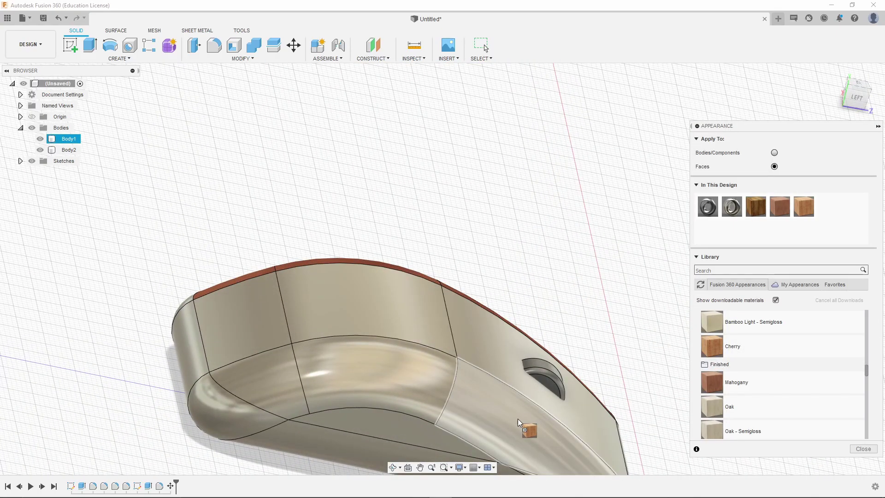
pyautogui.moveTo(712, 346)
pyautogui.mouseDown()
pyautogui.moveTo(528, 427)
pyautogui.moveTo(405, 379)
pyautogui.moveTo(270, 385)
pyautogui.mouseUp()
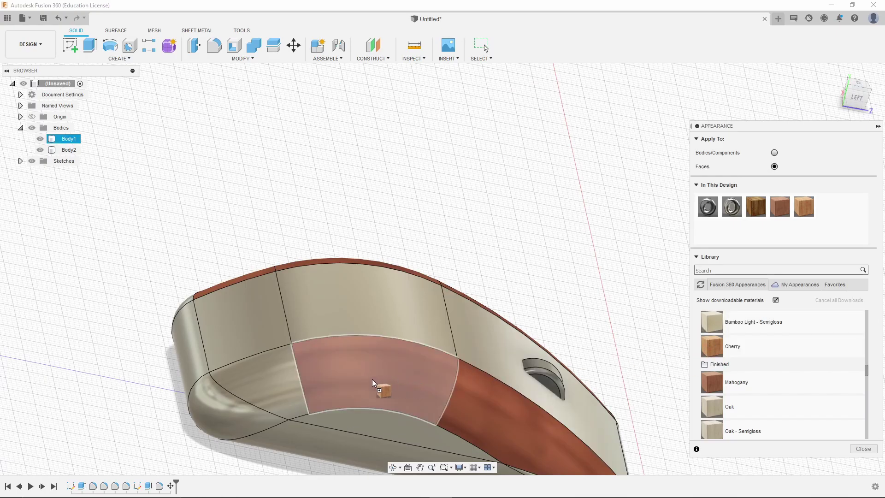
pyautogui.moveTo(387, 337)
pyautogui.keyDown('shift'); pyautogui.mouseDown(button='middle')
pyautogui.moveTo(346, 308)
pyautogui.moveTo(350, 247)
pyautogui.moveTo(513, 393)
pyautogui.moveTo(525, 427)
pyautogui.moveTo(444, 352)
pyautogui.mouseUp(button='middle'); pyautogui.keyUp('shift')
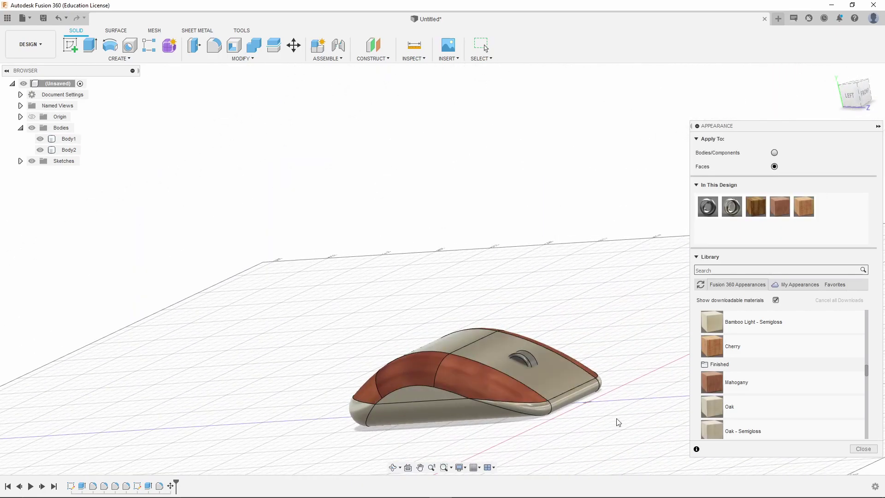
pyautogui.scroll(-1, 459, 322)
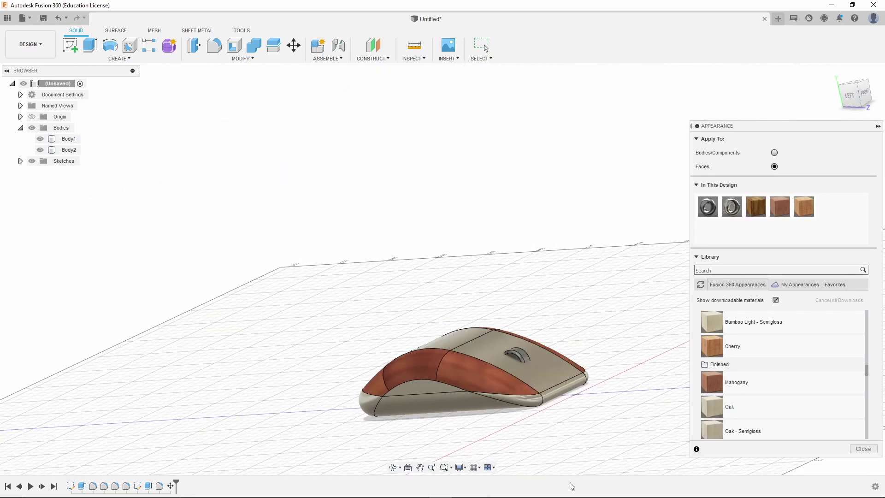
pyautogui.scroll(1, 571, 486)
pyautogui.scroll(1, 569, 487)
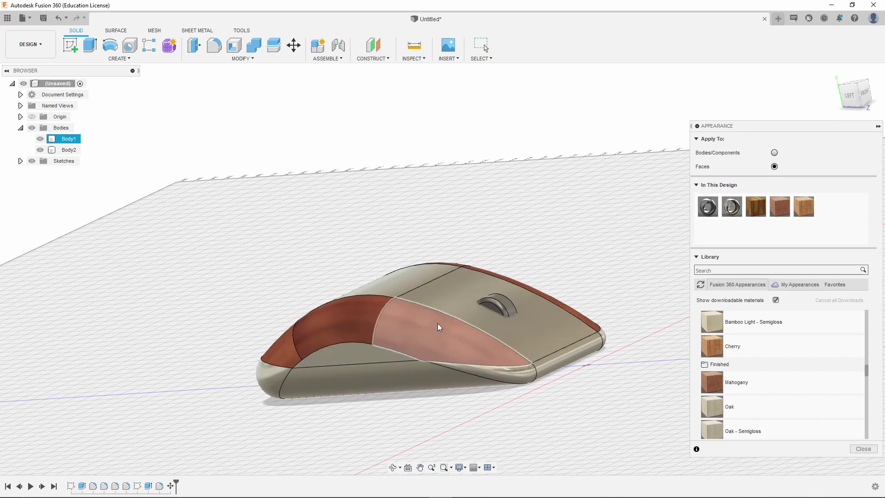
# Edit the Cherry appearance to shrink its texture scale
pyautogui.rightClick(812, 214)
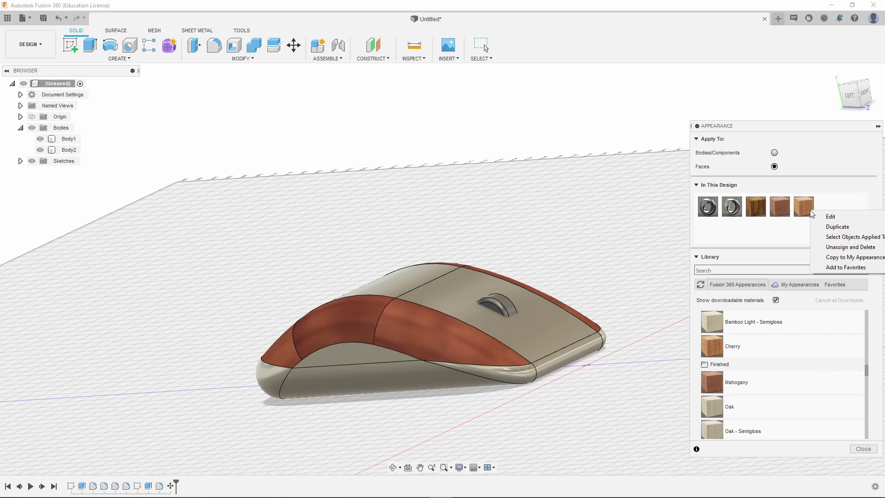
pyautogui.click(833, 218)
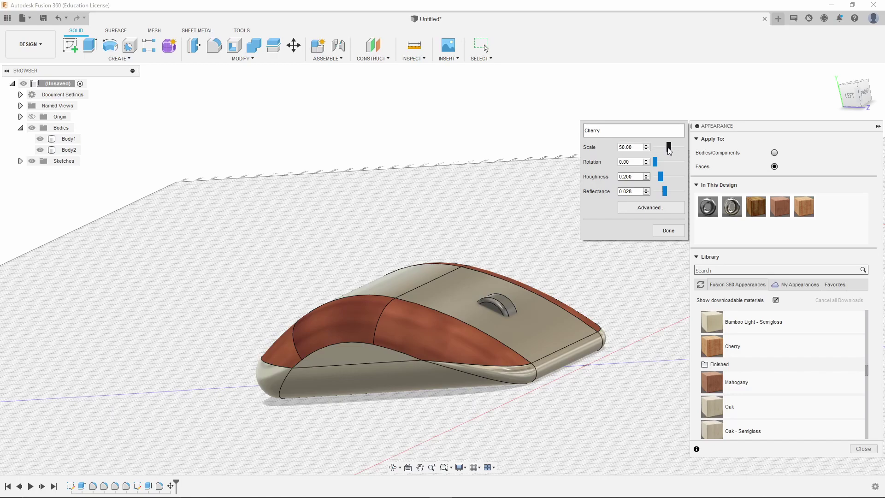
pyautogui.moveTo(668, 149); pyautogui.dragTo(668, 147)
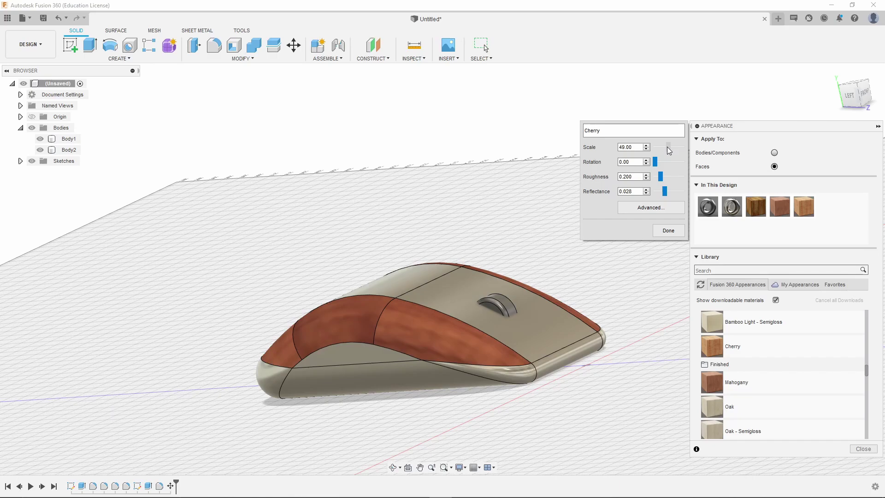
pyautogui.click(665, 208)
pyautogui.scroll(2, 418, 350)
pyautogui.scroll(5, 419, 352)
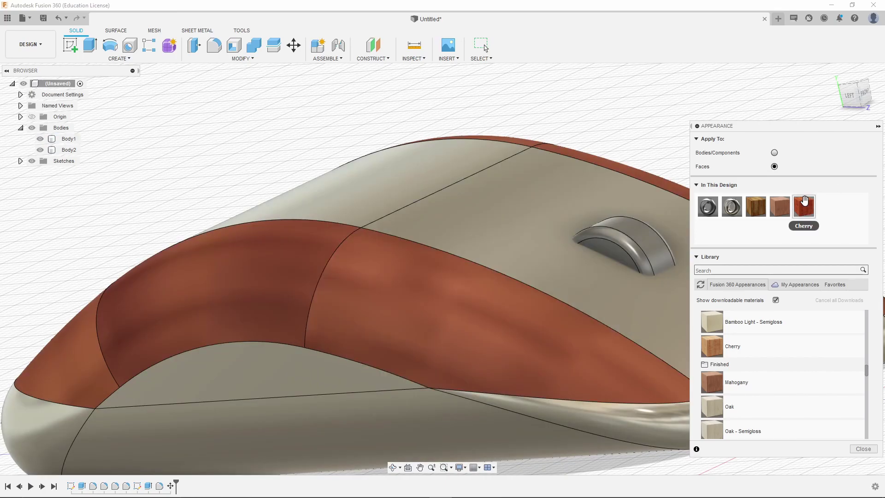
# Reopen the Cherry appearance settings and set its Scale to 34
pyautogui.rightClick(805, 213)
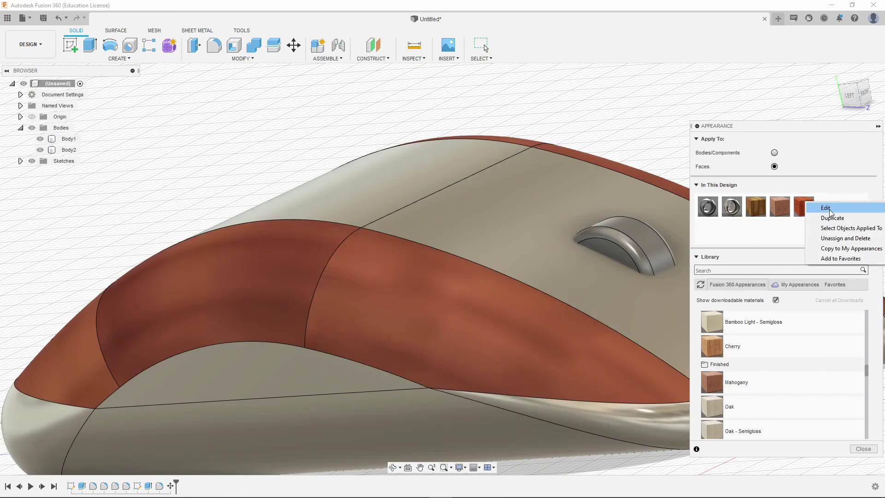
pyautogui.click(815, 211)
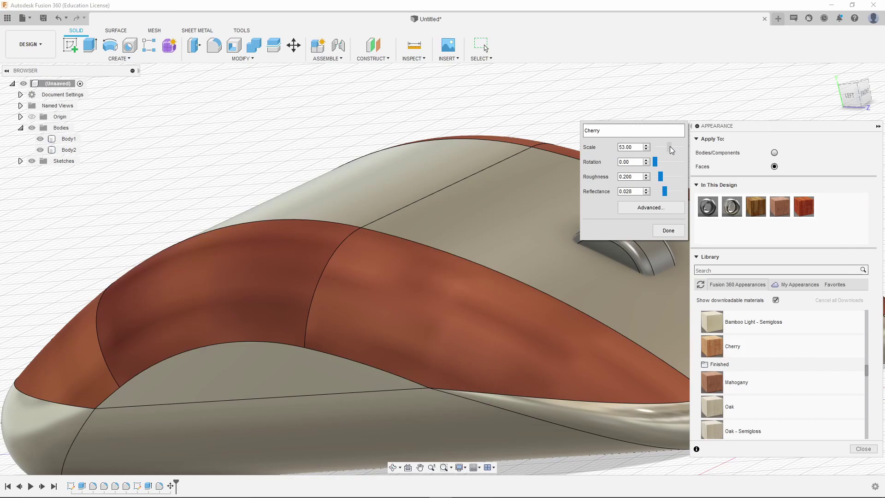
pyautogui.moveTo(670, 146); pyautogui.dragTo(665, 146)
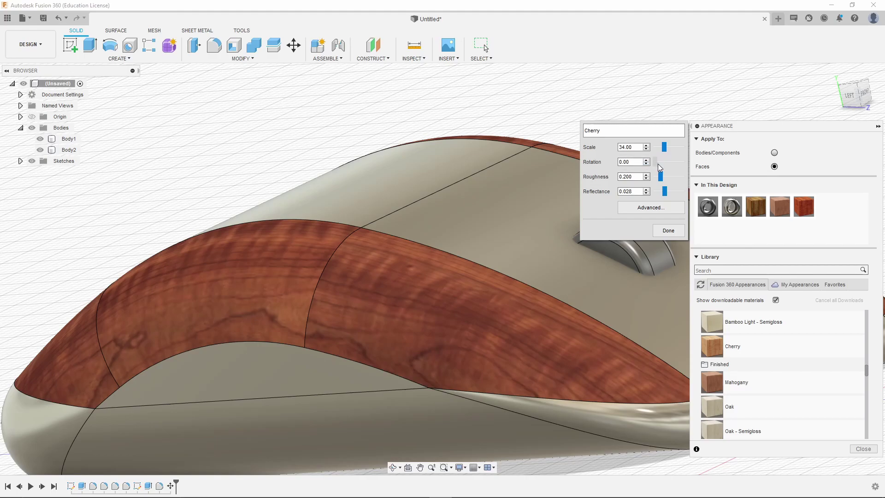
pyautogui.moveTo(656, 164); pyautogui.dragTo(657, 164)
# View the Cherry Image texture settings in the Material Editor, then close both
pyautogui.click(645, 209)
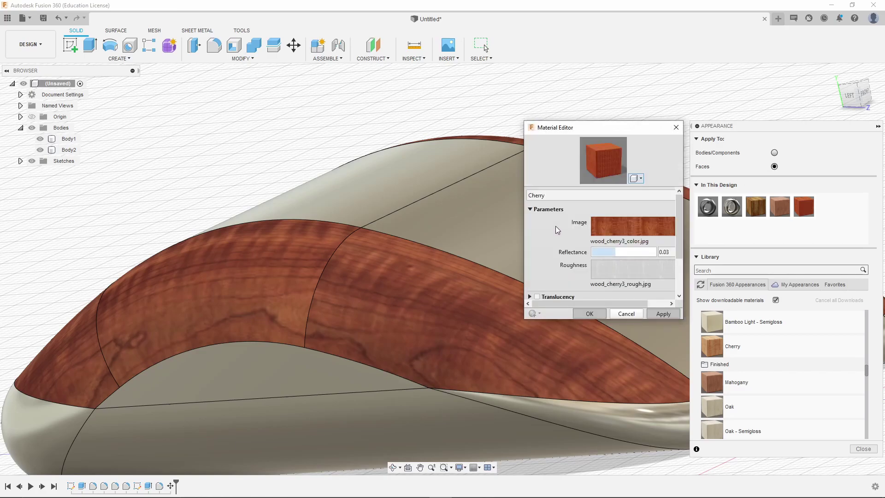
pyautogui.scroll(-2, 634, 245)
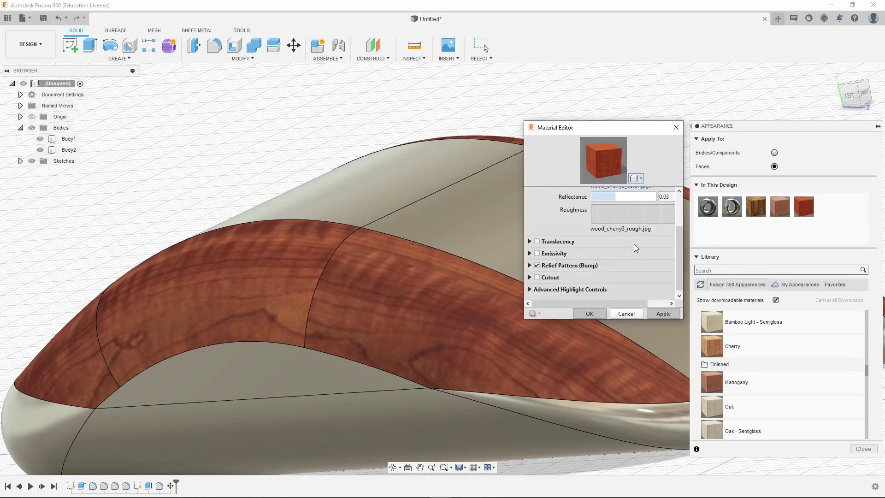
pyautogui.scroll(2, 582, 242)
pyautogui.click(632, 230)
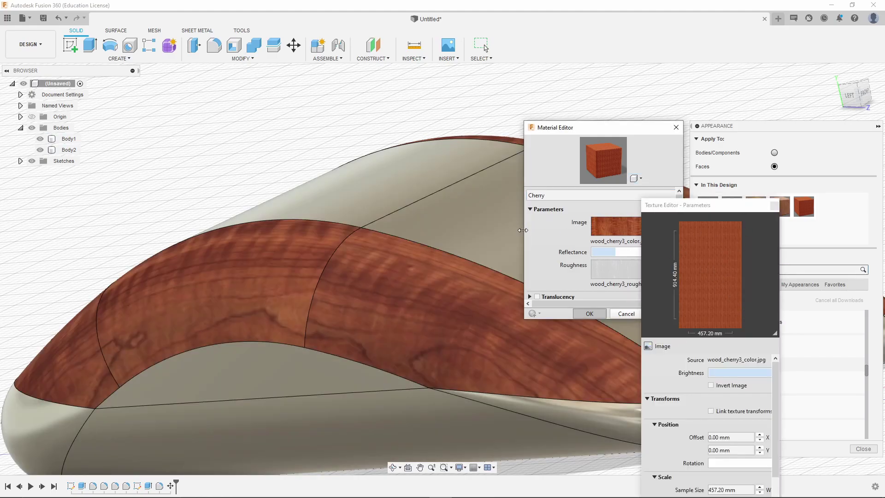
pyautogui.click(774, 206)
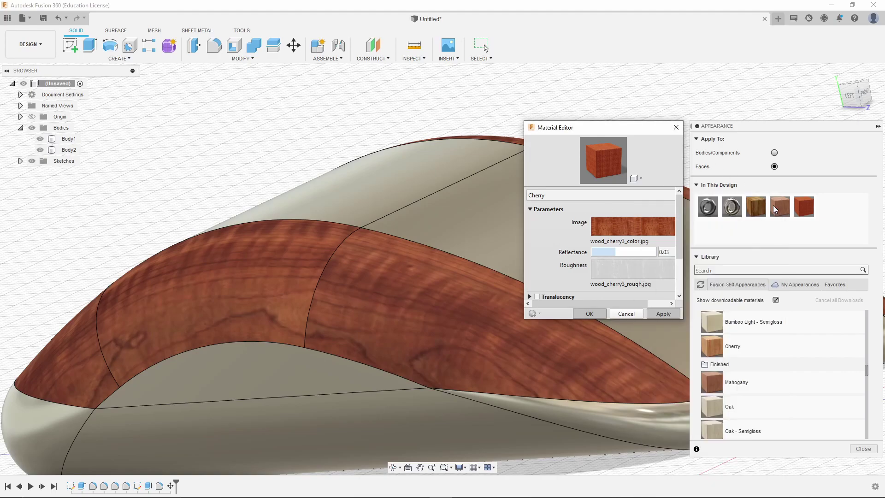
pyautogui.click(719, 365)
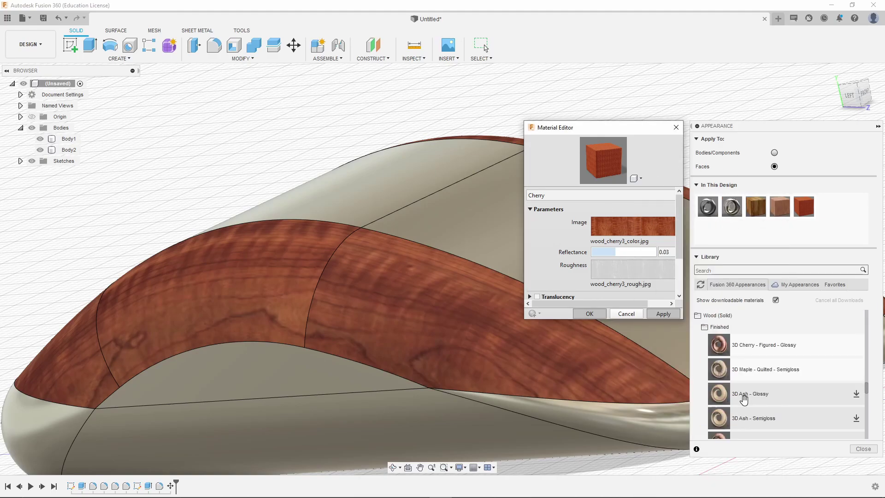
pyautogui.click(676, 127)
pyautogui.scroll(-5, 368, 194)
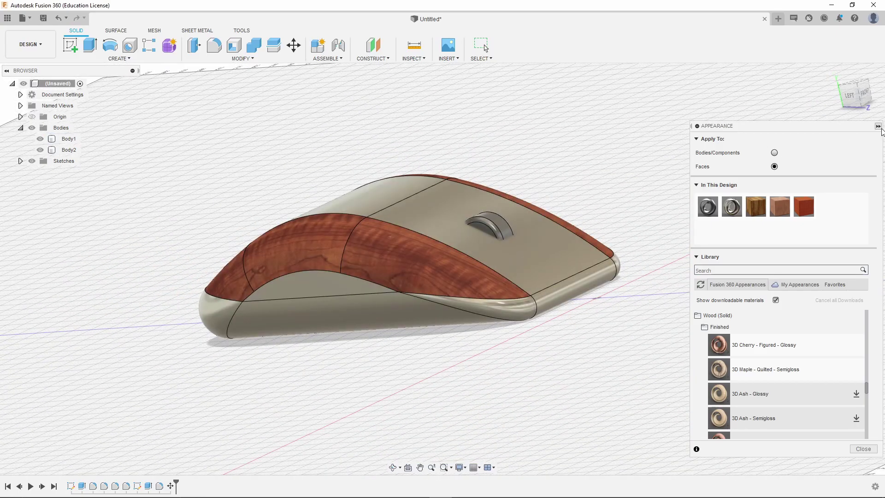
# Collapse the Appearance panel and orbit back to an overview of the mouse
pyautogui.click(878, 126)
pyautogui.click(551, 283)
pyautogui.moveTo(550, 283)
pyautogui.keyDown('shift'); pyautogui.mouseDown(button='middle')
pyautogui.moveTo(489, 259)
pyautogui.moveTo(426, 301)
pyautogui.mouseUp(button='middle'); pyautogui.keyUp('shift')
pyautogui.press('Escape')
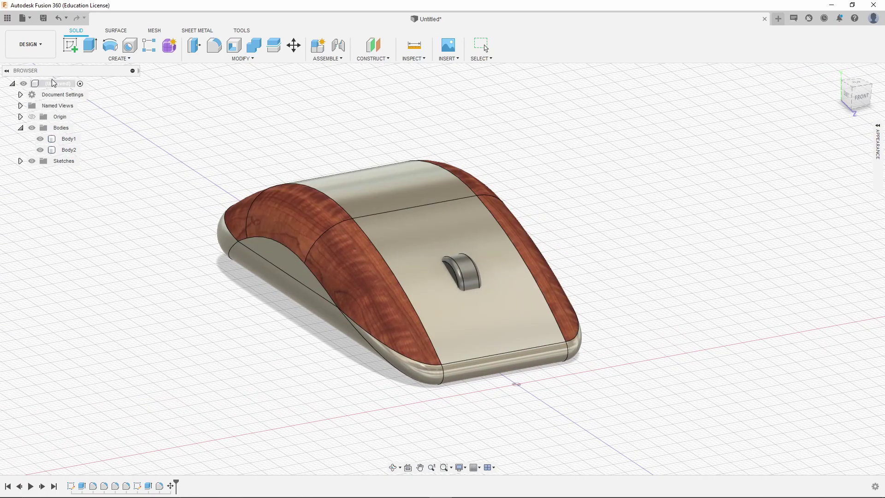
# Dismiss the workspace list without switching, view the mouse from the front, and select Body1
pyautogui.click(28, 49)
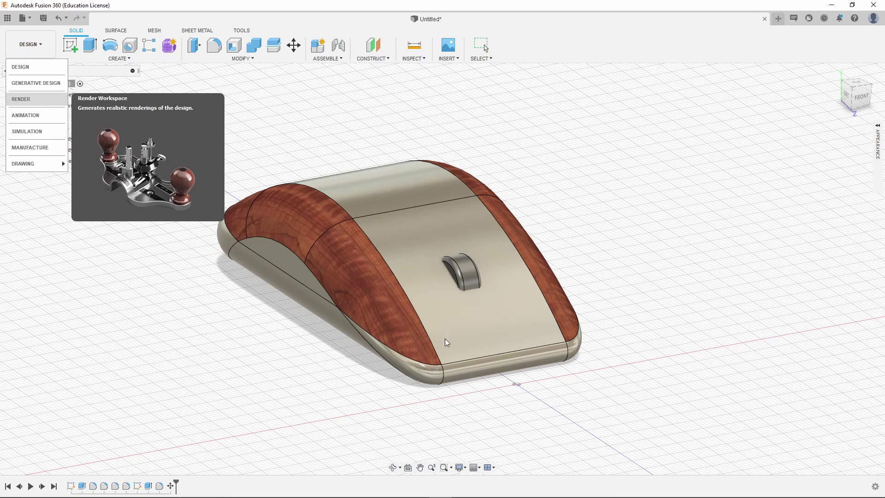
pyautogui.click(147, 332)
pyautogui.scroll(3, 352, 340)
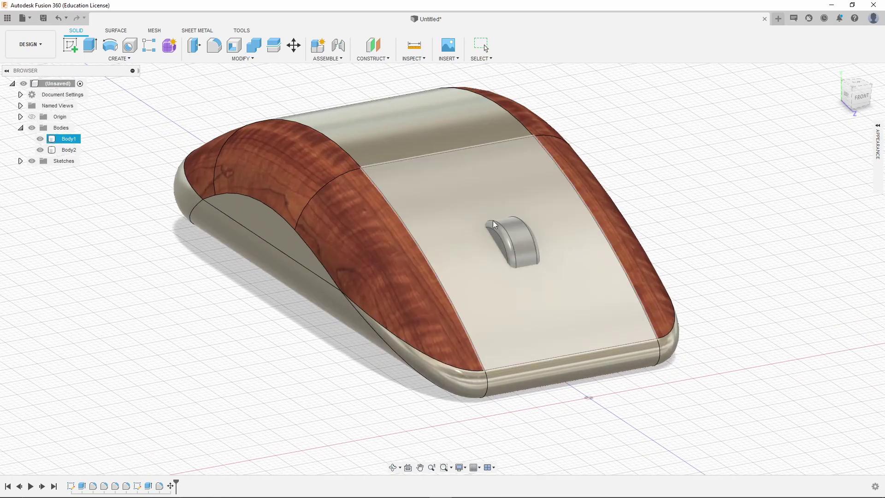
pyautogui.scroll(2, 582, 173)
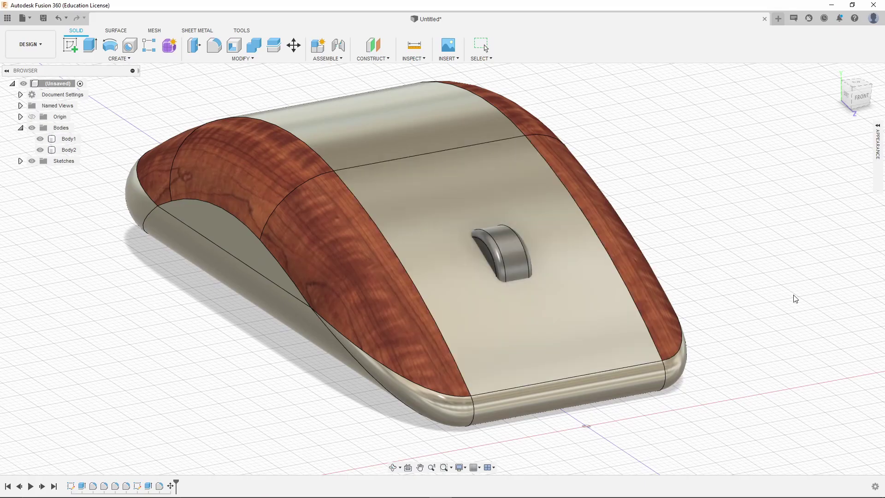
pyautogui.moveTo(814, 407)
pyautogui.keyDown('shift'); pyautogui.mouseDown(button='middle')
pyautogui.moveTo(767, 360)
pyautogui.moveTo(752, 376)
pyautogui.mouseUp(button='middle'); pyautogui.keyUp('shift')
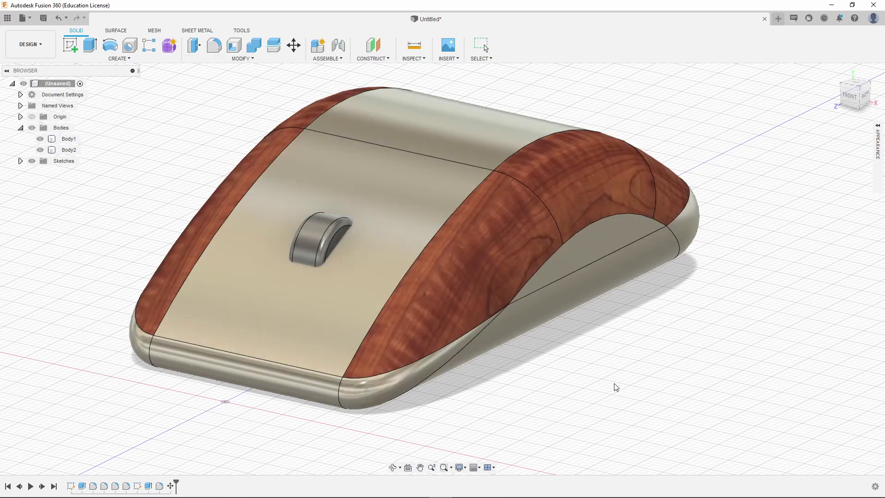
pyautogui.click(500, 274)
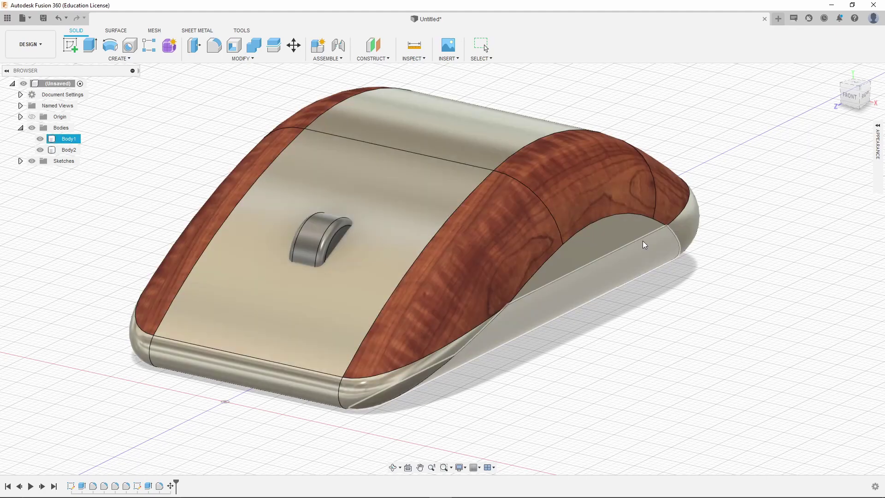